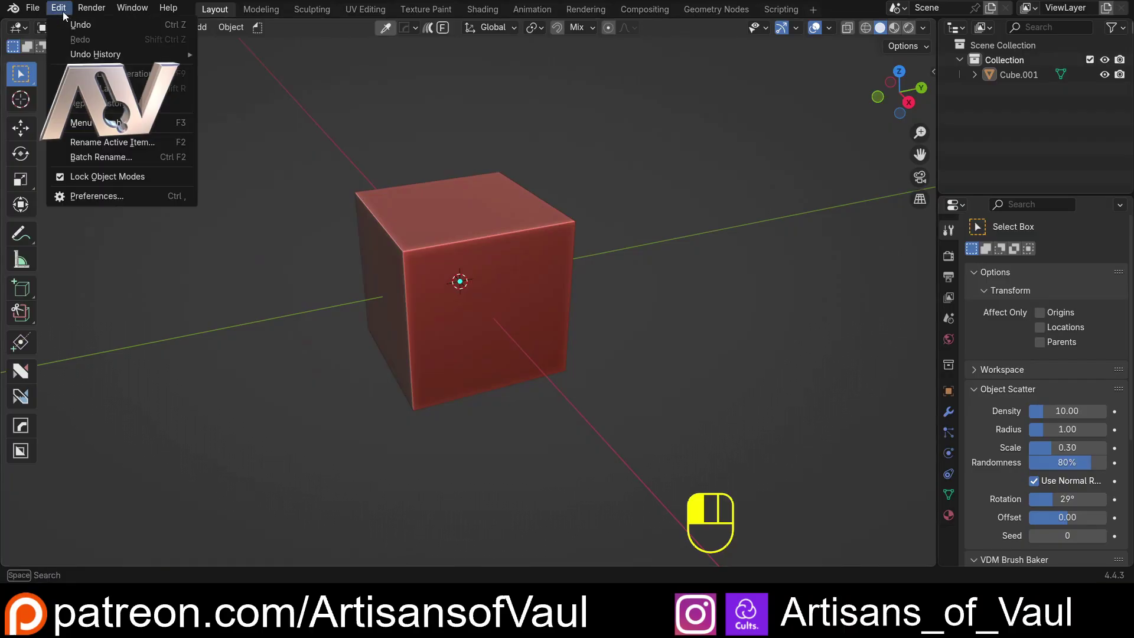
Search the available extensions in the preferences for "half" and expand the Half Knife details
left_click(81, 197)
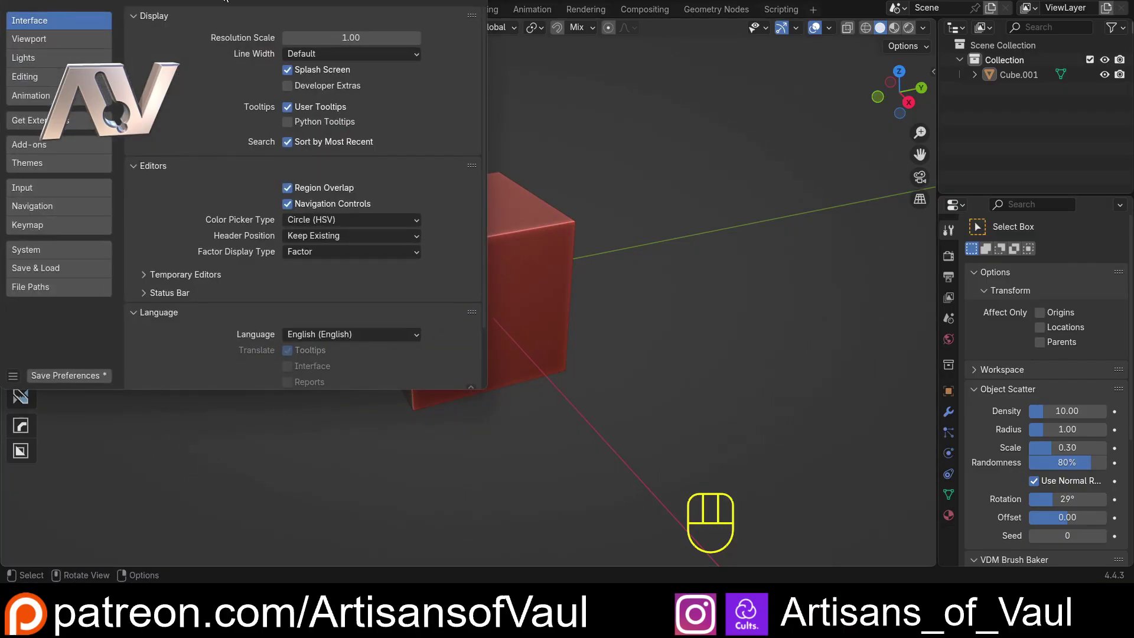
left_click(274, 224)
left_click(452, 121)
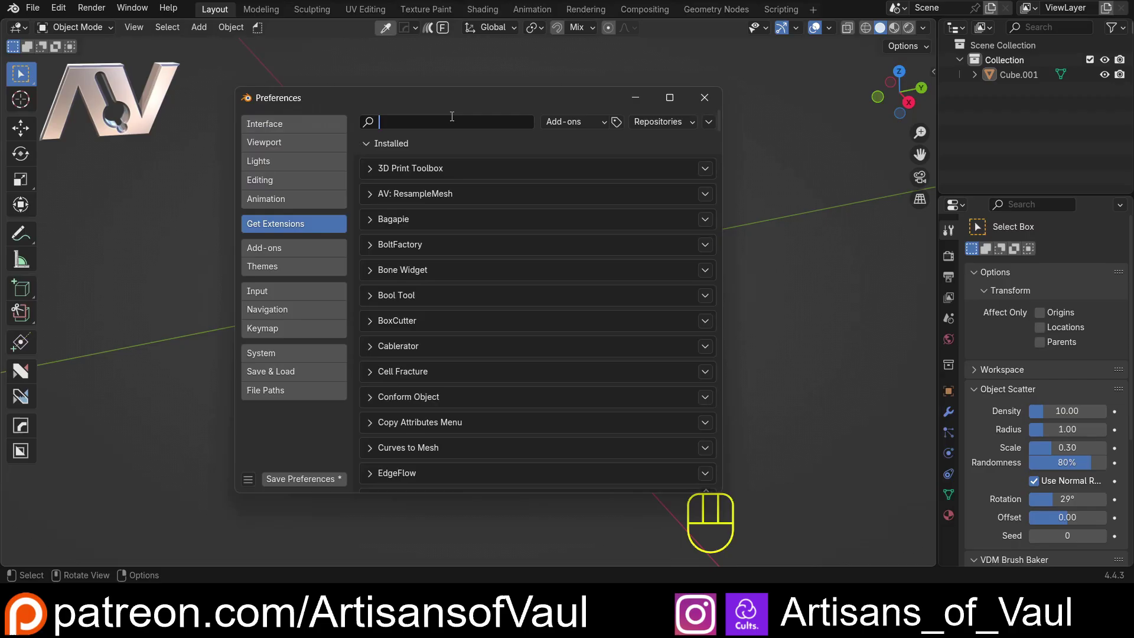
type("half")
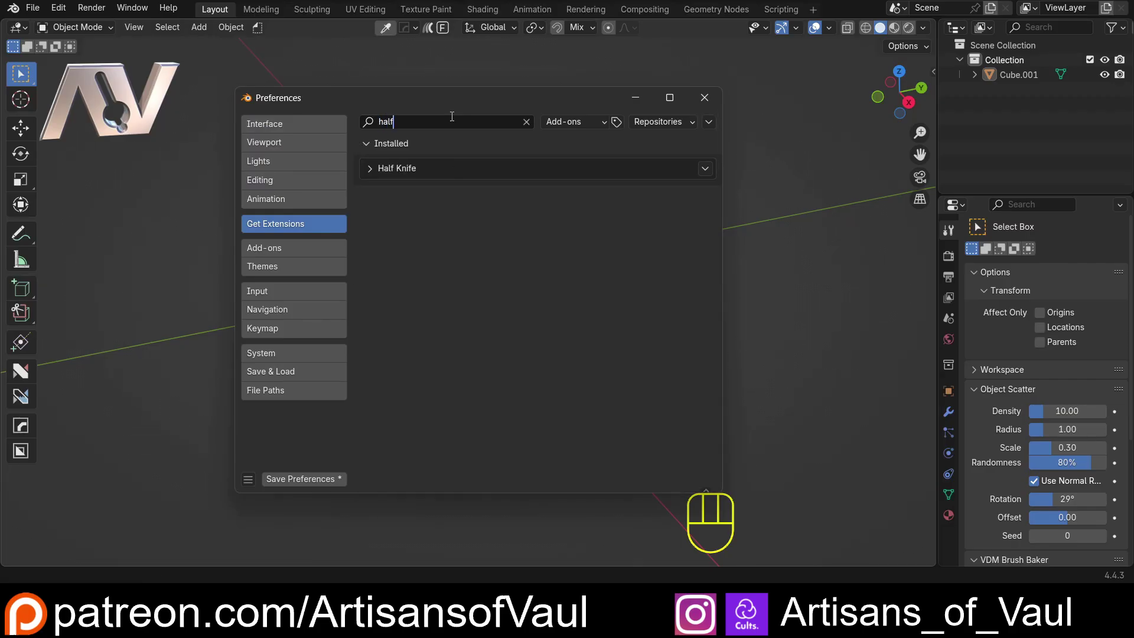
left_click(708, 169)
left_click(367, 171)
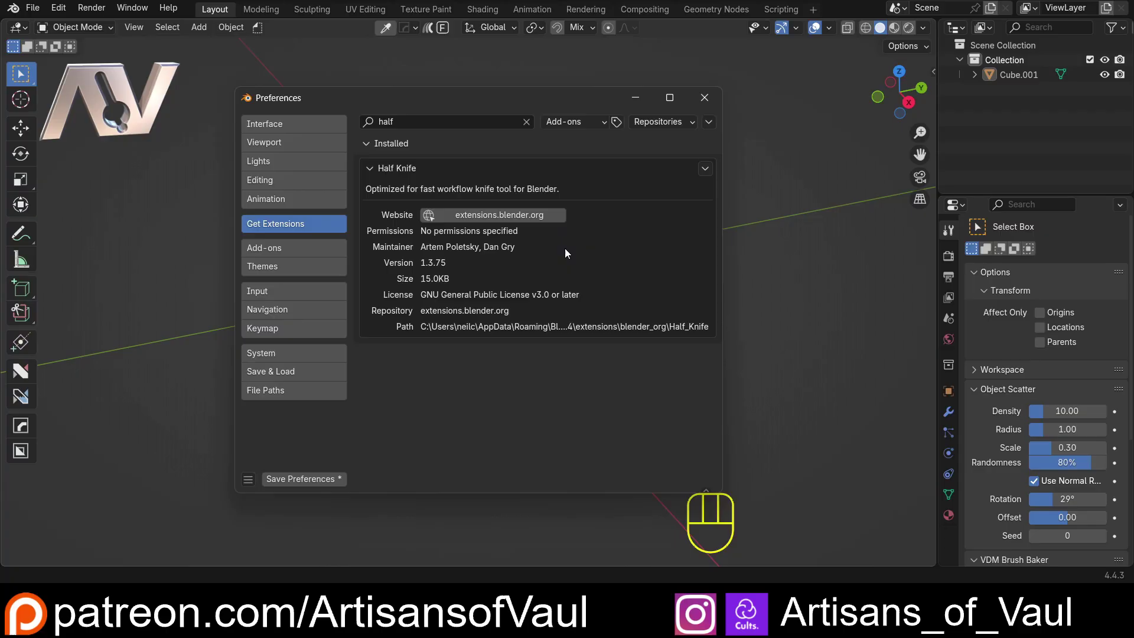
Find the Half Knife entry among the installed add-ons by searching for "half" and expand its preferences
left_click(296, 247)
left_click(415, 120)
type("half")
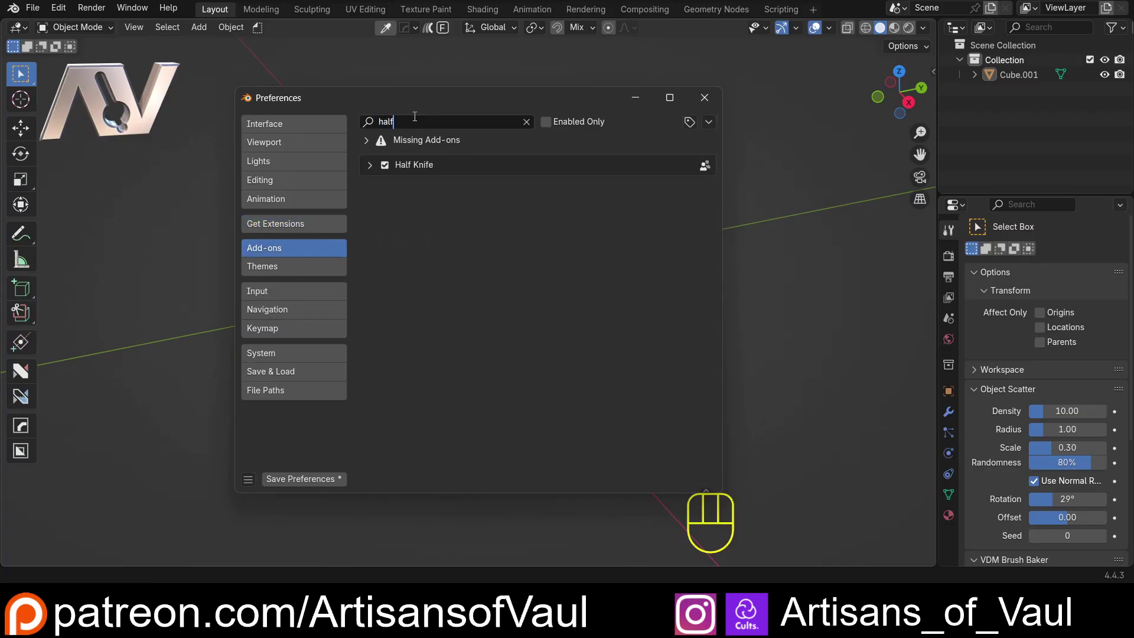
left_click(372, 166)
left_click(370, 166)
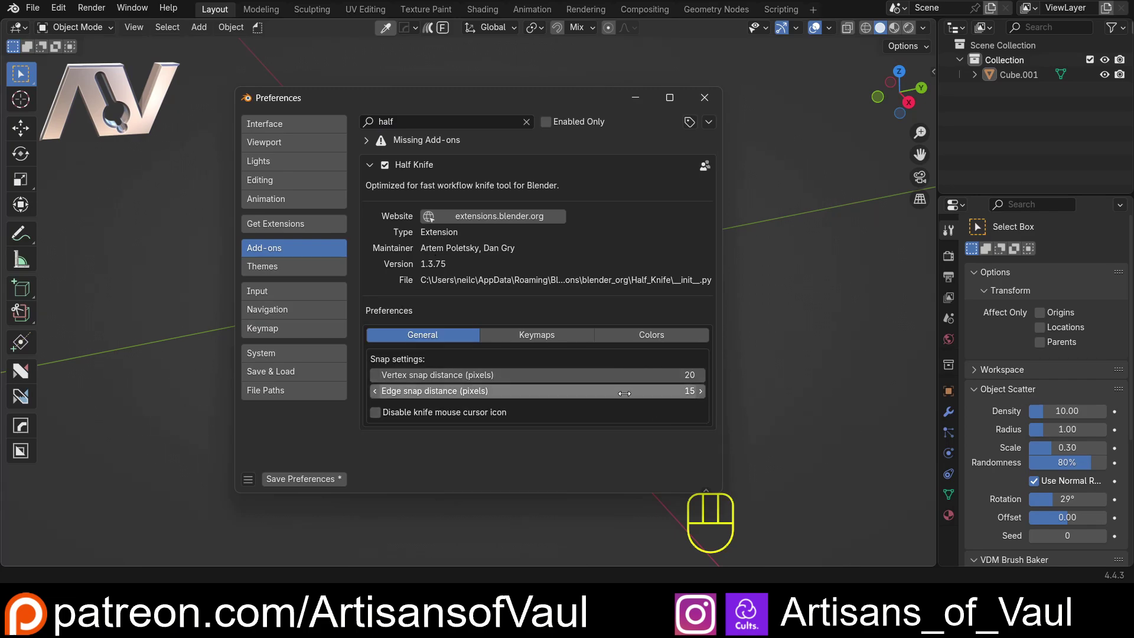
Review Half Knife's keymap and color settings, and save the preferences before closing them
left_click(549, 336)
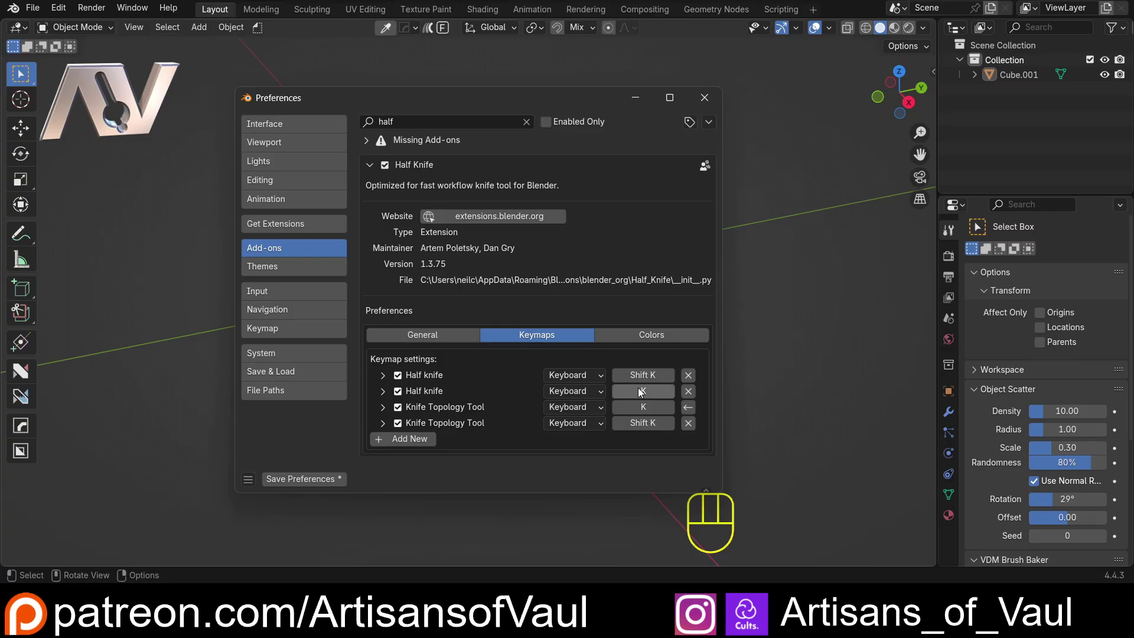
left_click(644, 336)
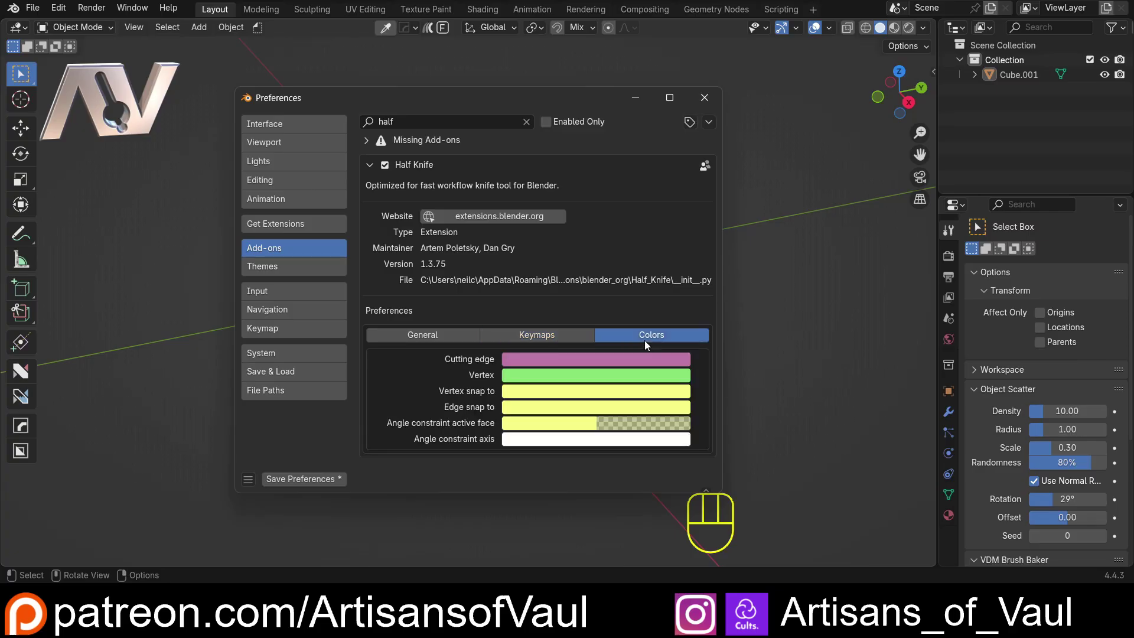
left_click(512, 335)
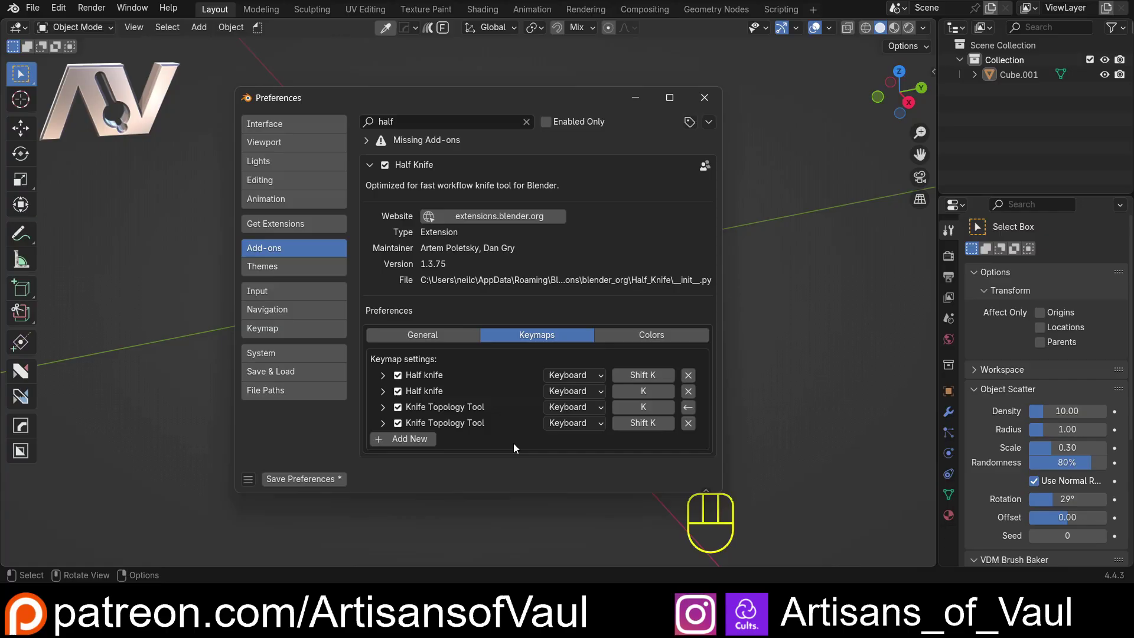
left_click(292, 478)
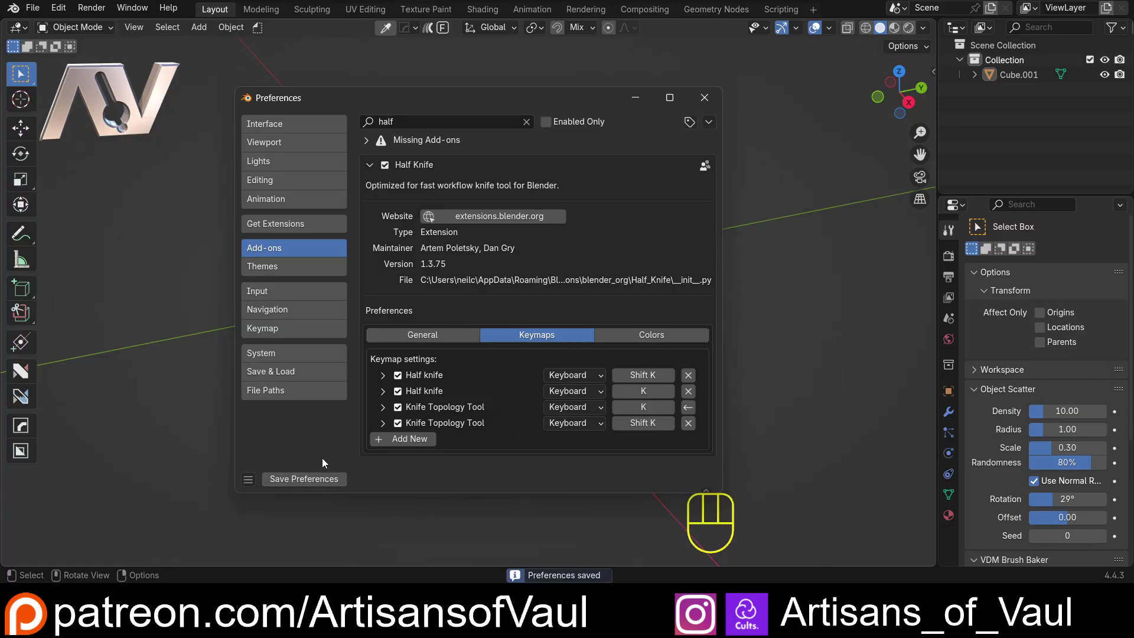
left_click(644, 96)
In Edit Mode, bevel the cube's near vertical edge with a width of 1.847 and 8 segments
left_click(411, 221)
scroll(411, 221, "up", 3)
middle_click_drag(218, 243, 416, 247)
key("Tab")
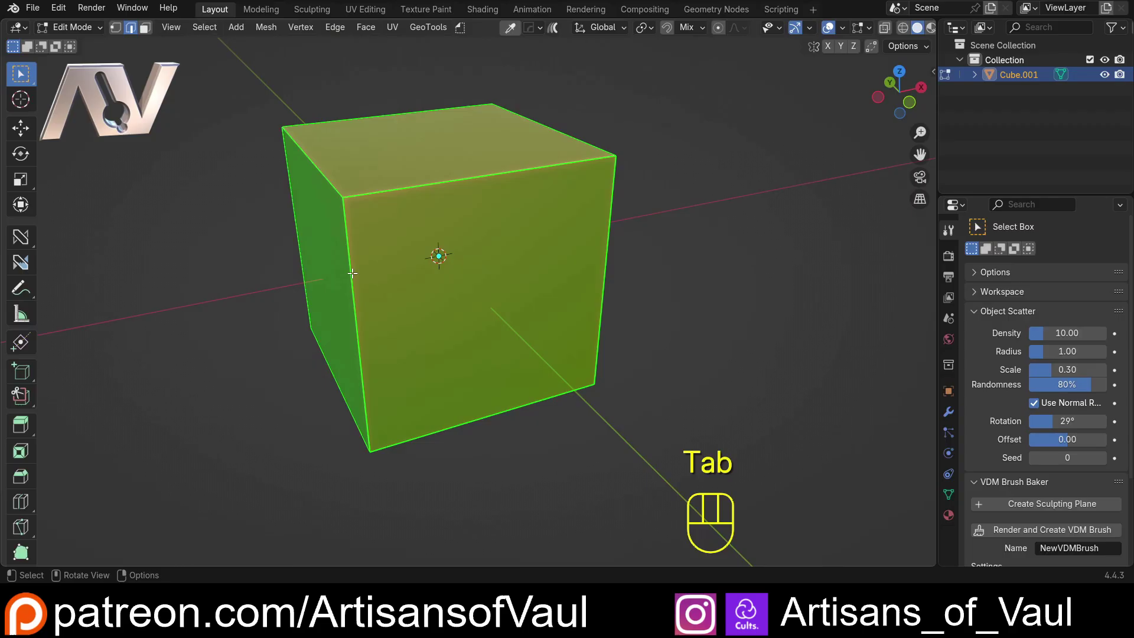
left_click(352, 272)
key("ctrl+b")
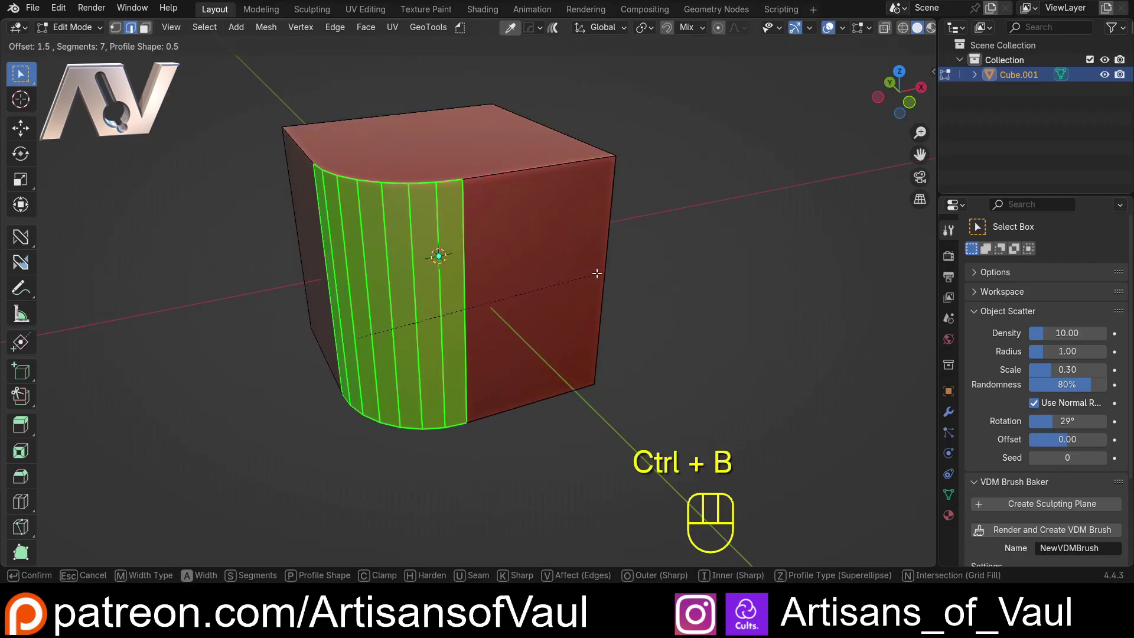
left_click(613, 260)
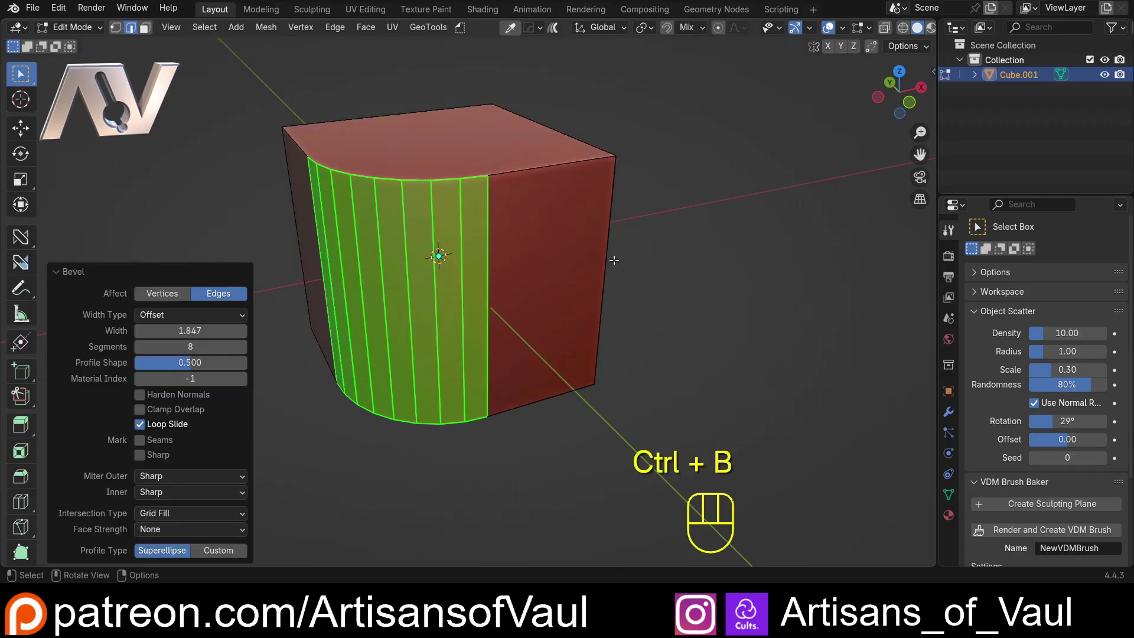
Try triangulating the top face with the rounded corner, and undo the triangulation
middle_click_drag(612, 260, 531, 230)
key("ctrl+Tab")
left_click(363, 240)
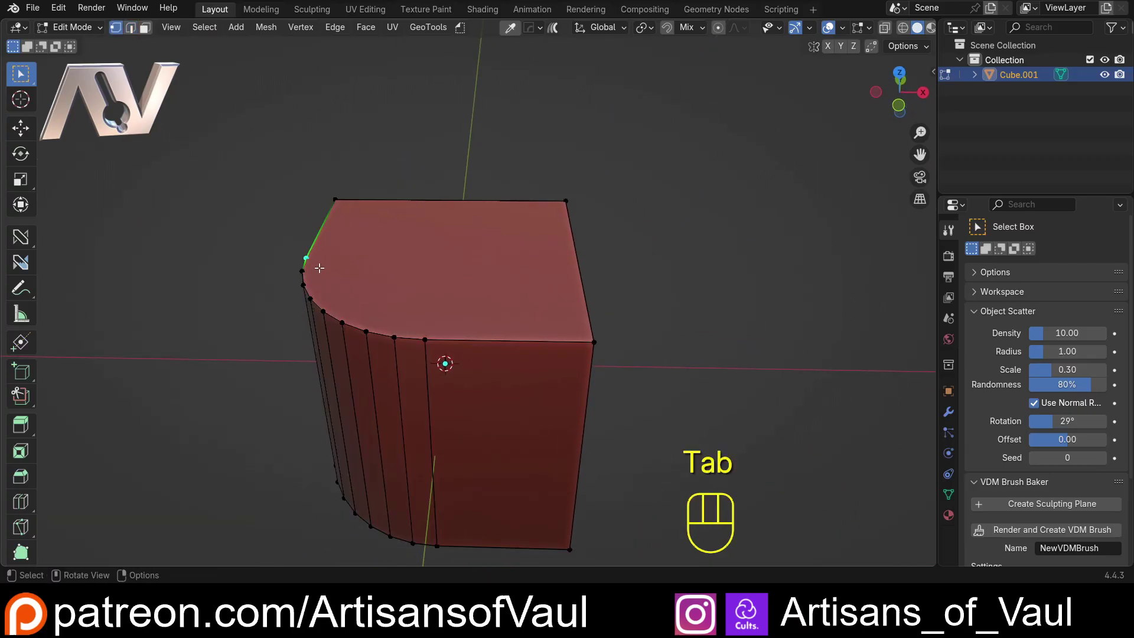
left_click(424, 338, "ctrl")
left_click(566, 202, "shift")
left_click(637, 220)
key("Tab")
left_click(670, 258)
left_click(440, 255)
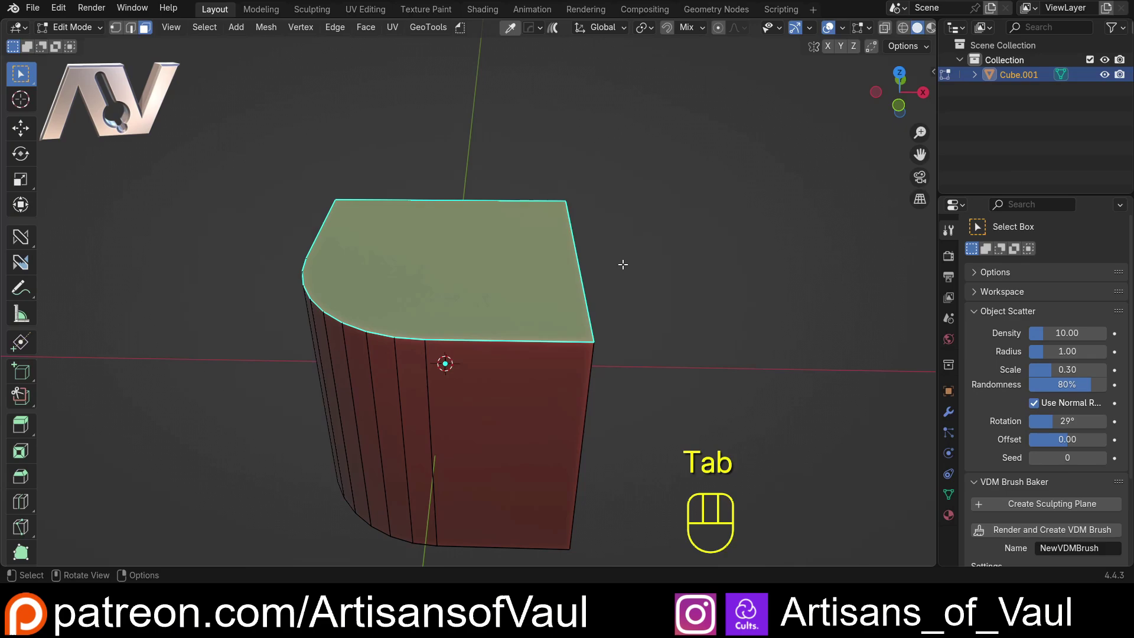
key("ctrl+t")
middle_click_drag(443, 261, 293, 199)
middle_click_drag(354, 294, 382, 288)
key("ctrl+z")
Try connecting vertices at the end of the rounded corner to the opposite top corner with Connect Vertex Path
scroll(382, 288, "up", 1)
left_click(460, 350)
key("Tab")
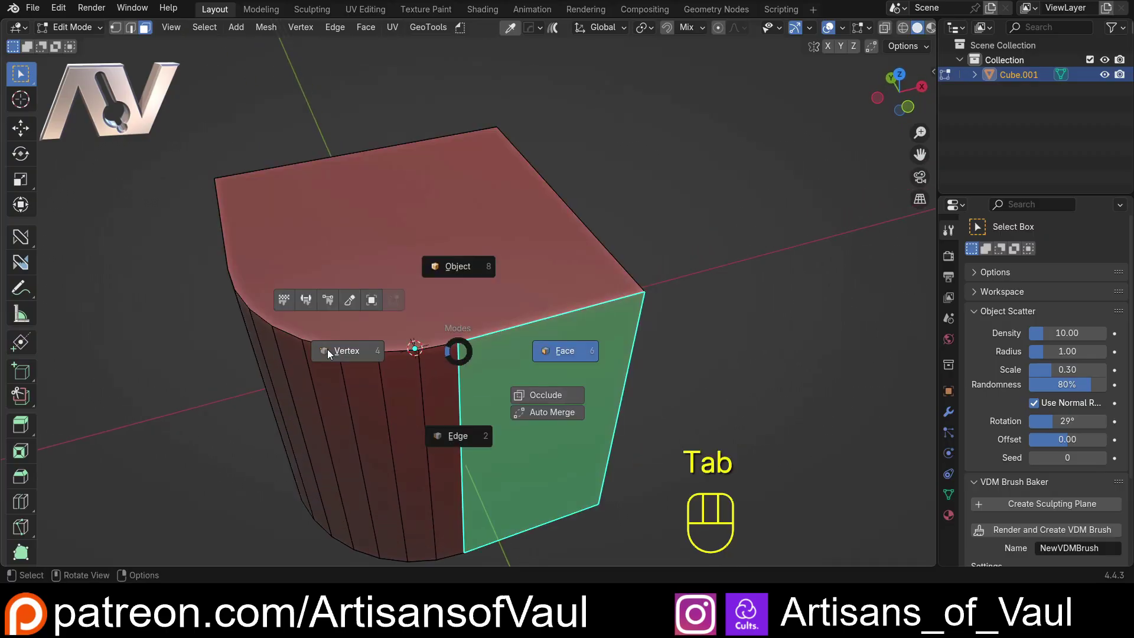
left_click(328, 349)
left_click(448, 332)
left_click(486, 143, "shift")
key("j")
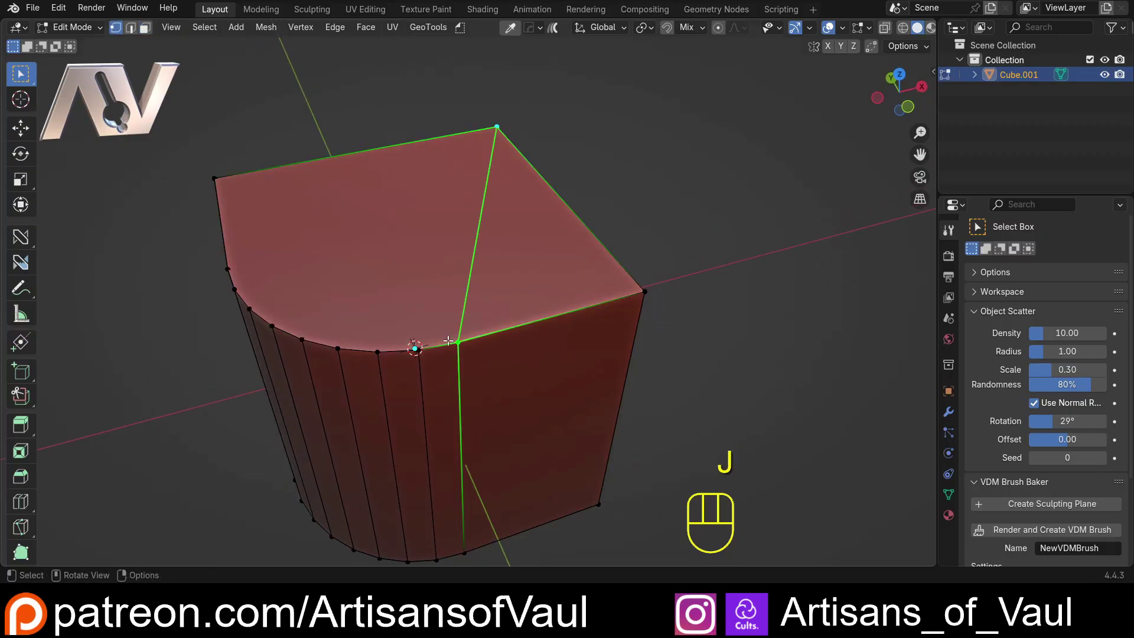
left_click(417, 349)
left_click(498, 124, "shift")
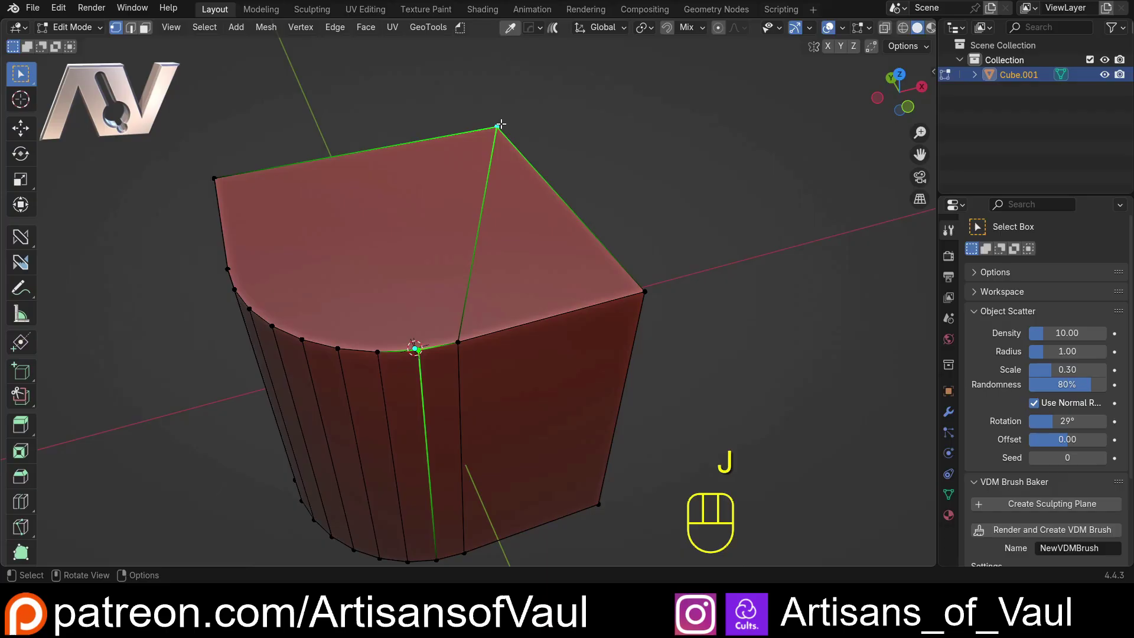
key("j")
Undo the connecting edges on the top face and clear the vertex selection
key("ctrl+z")
key("ctrl+z")
key("ctrl+z")
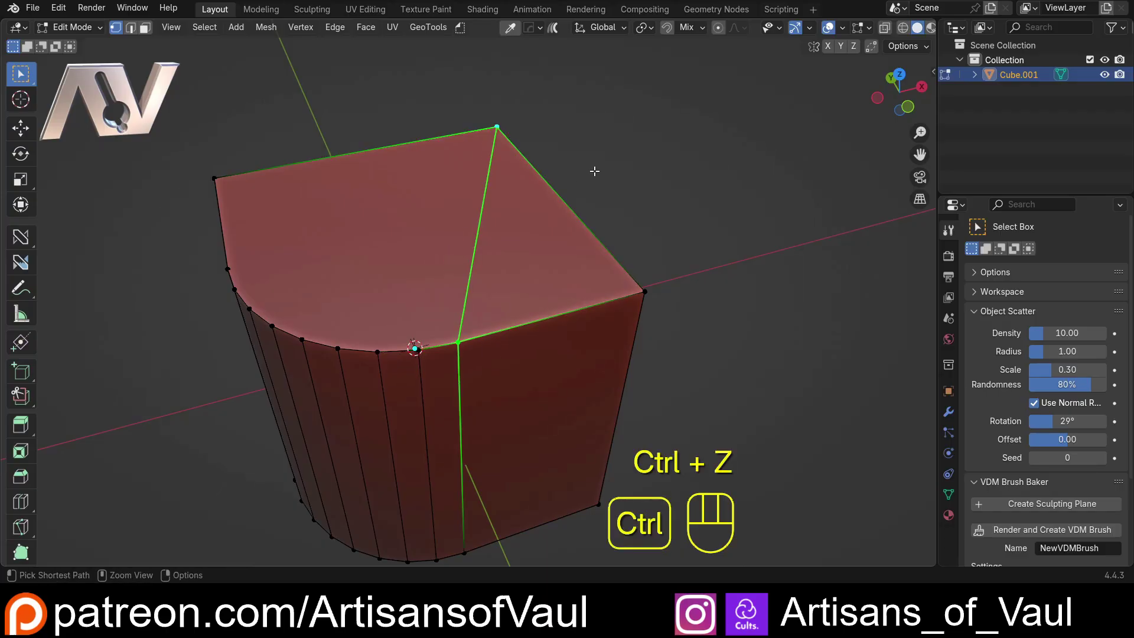
key("ctrl+z")
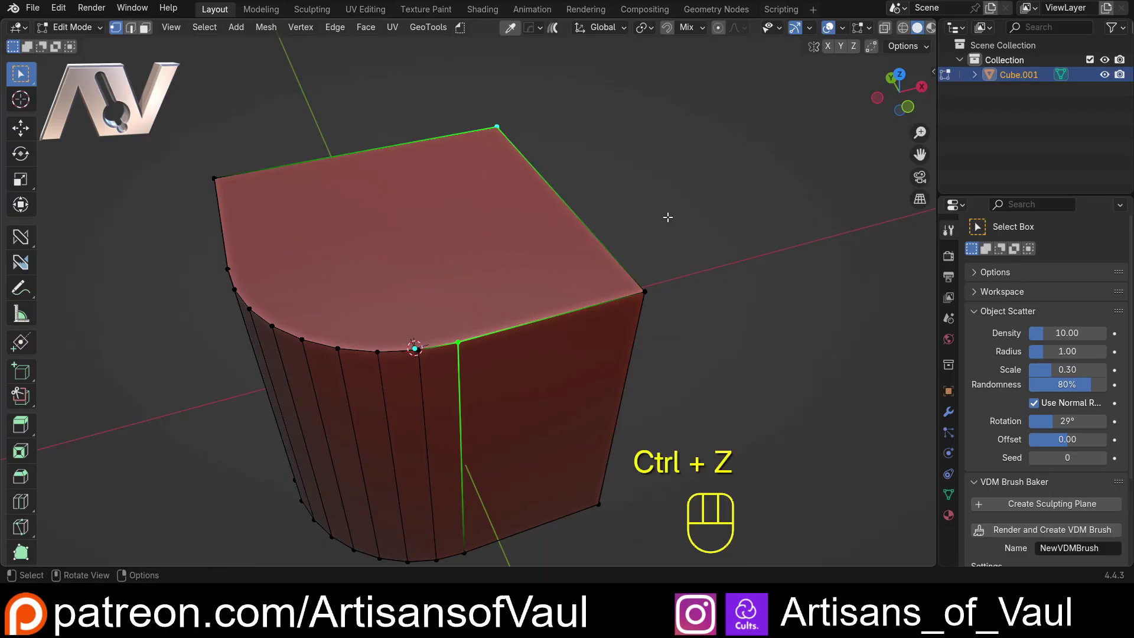
key("ctrl+z")
Select the full path of vertices along the top edge of the rounded corner
middle_click_drag(529, 286, 557, 275)
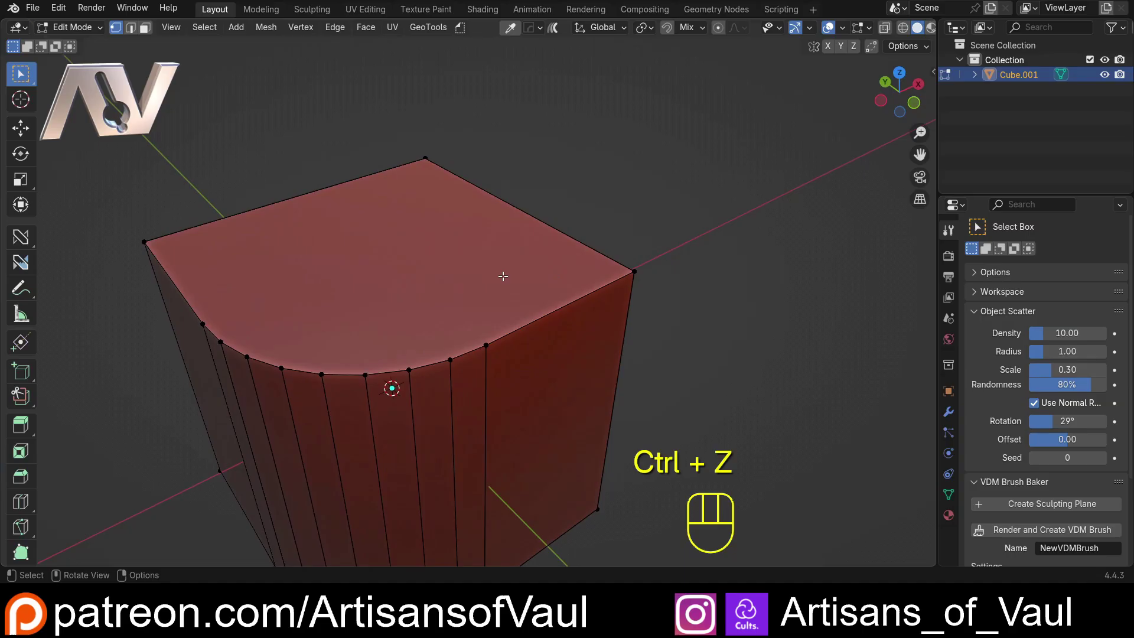
left_click(493, 353)
left_click(204, 326, "ctrl")
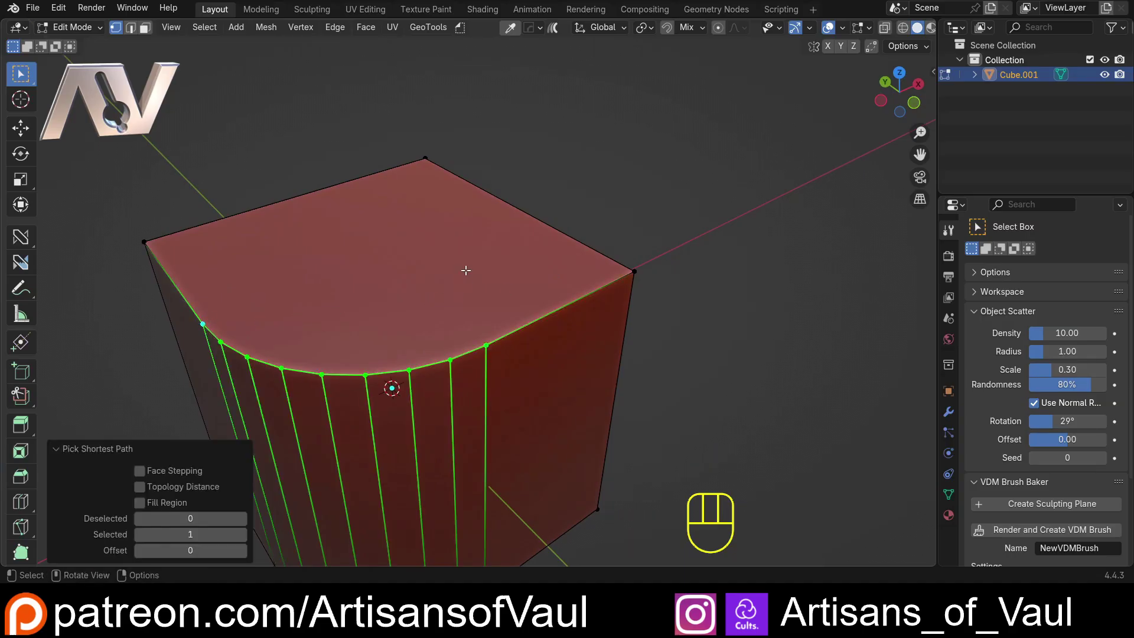
Try a Half Knife cut from the selected curve vertices to the opposite top corner, and undo it
key("k")
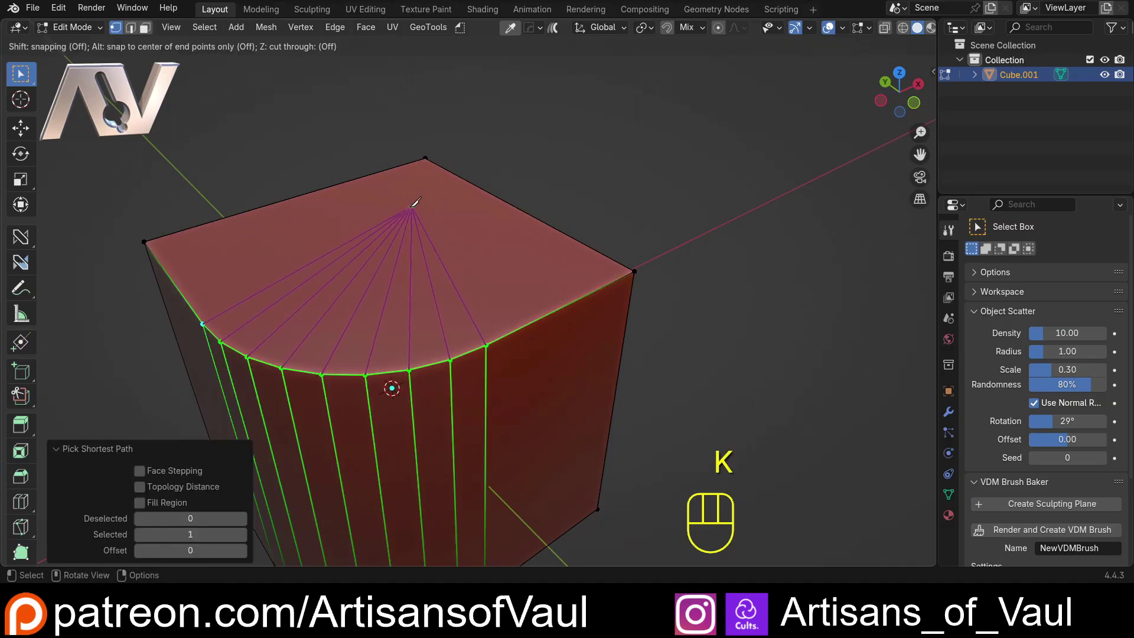
middle_click_drag(435, 213, 378, 267)
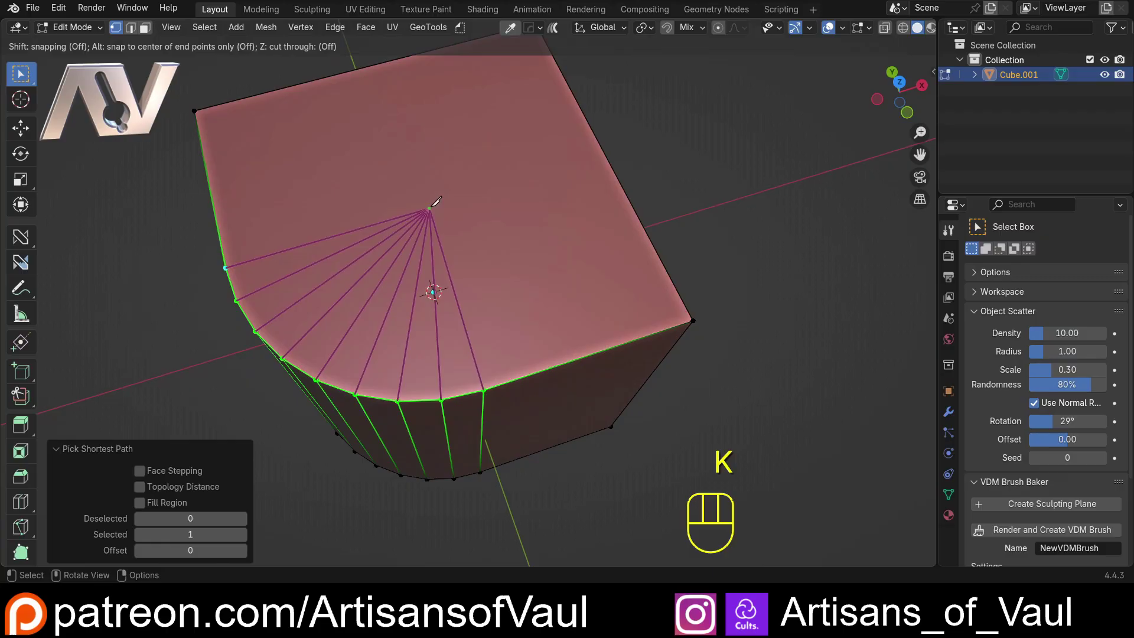
middle_click_drag(452, 151, 427, 235, "shift")
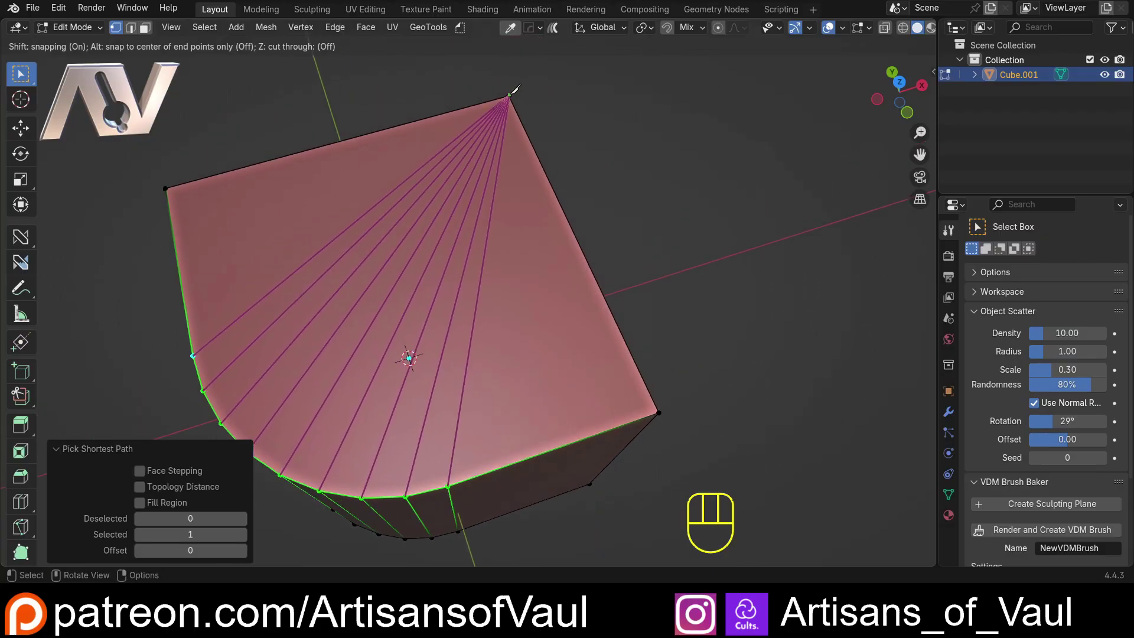
middle_click_drag(514, 96, 313, 331)
scroll(396, 326, "up", 7)
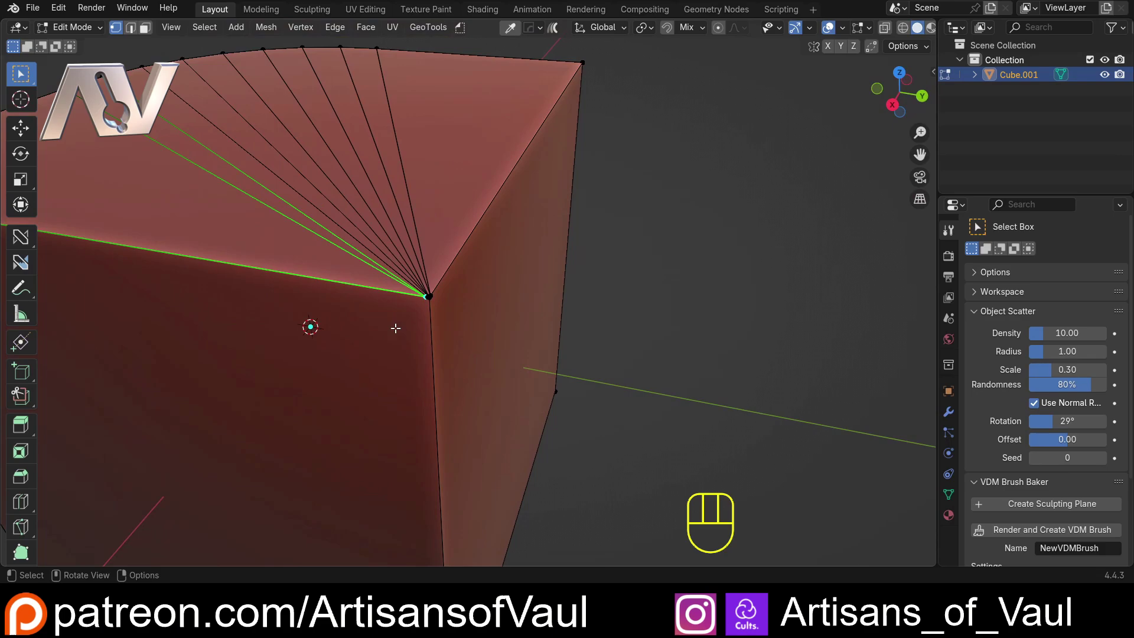
key("ctrl+z")
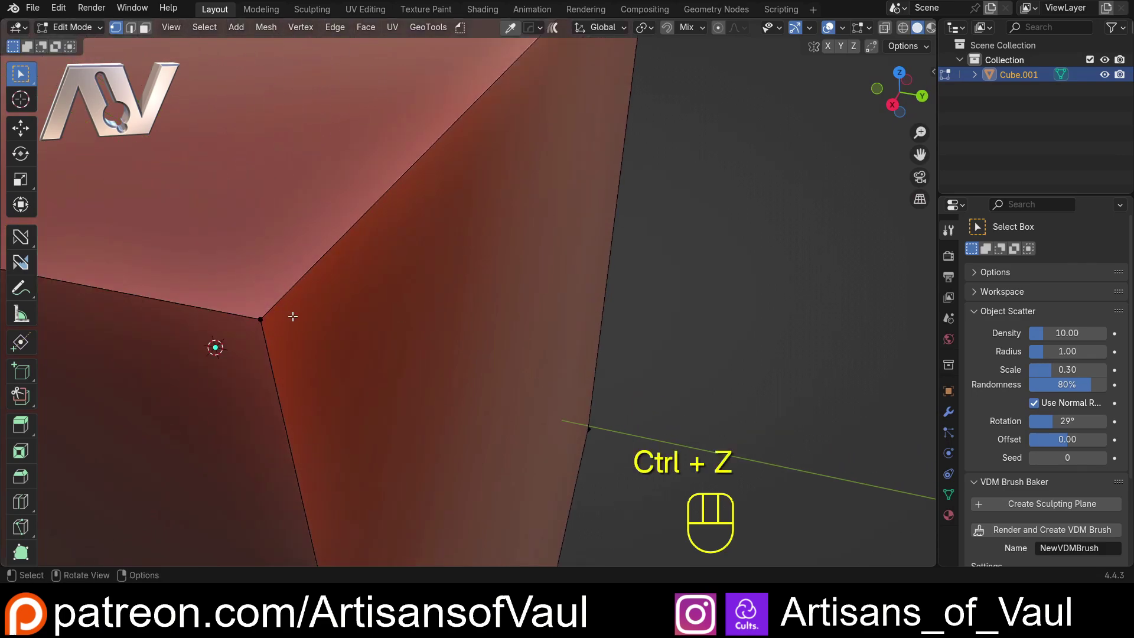
Add the opposite top corner to the selection, try Half Knife's direct connection to the curve vertices, and undo it
scroll(291, 316, "down", 7)
middle_click_drag(294, 177, 389, 305)
scroll(420, 327, "up", 2)
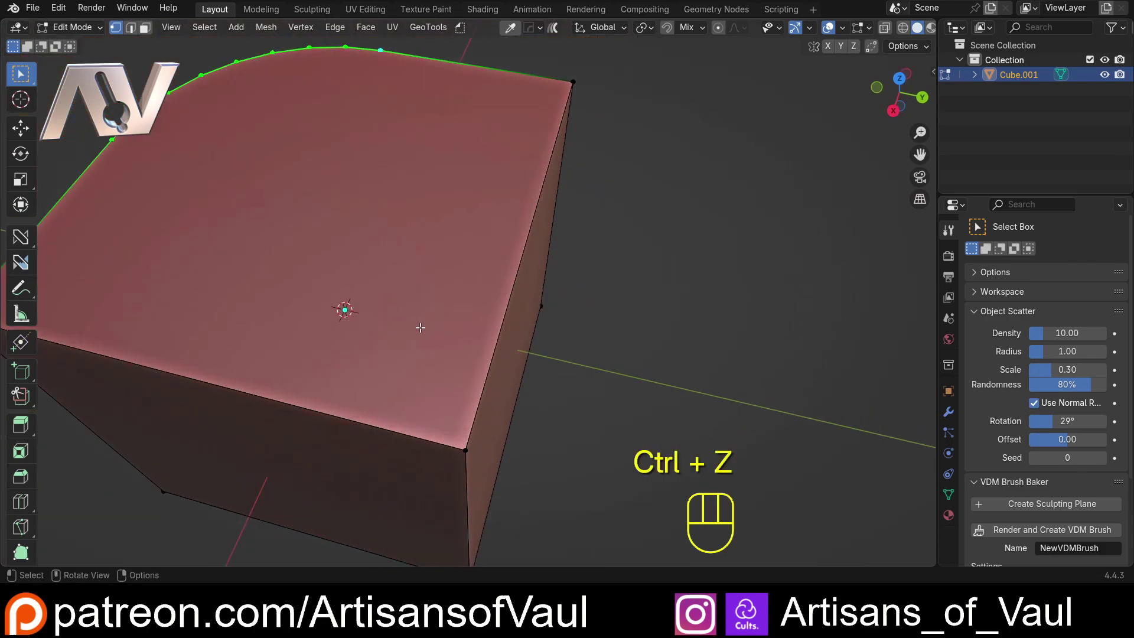
middle_click_drag(438, 392, 428, 342, "shift")
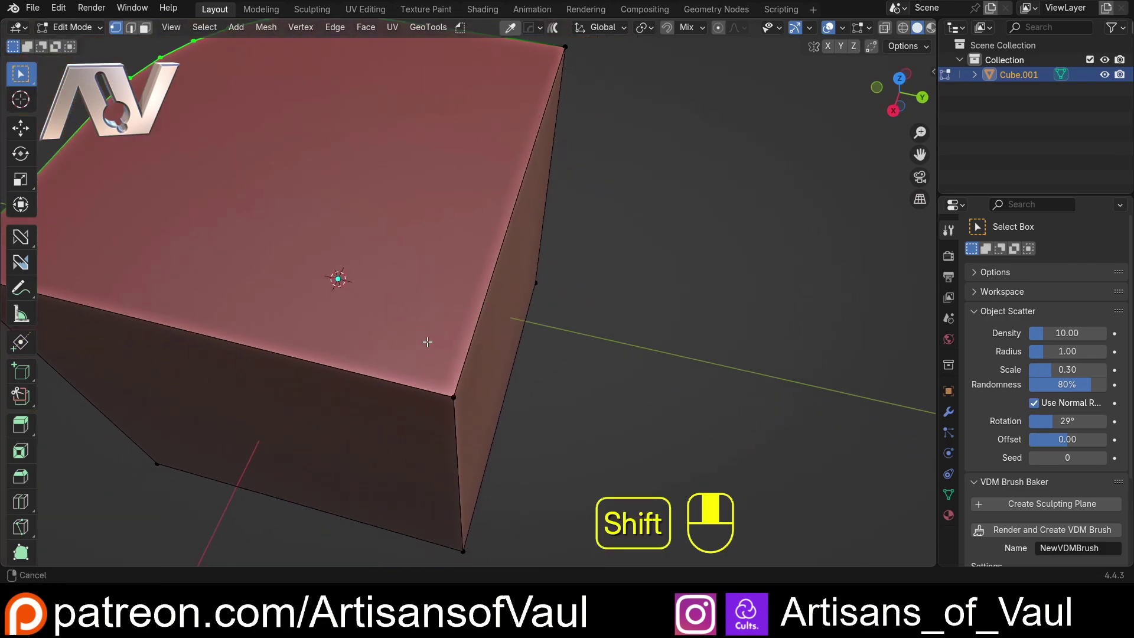
left_click(453, 397, "shift")
key("shift+k")
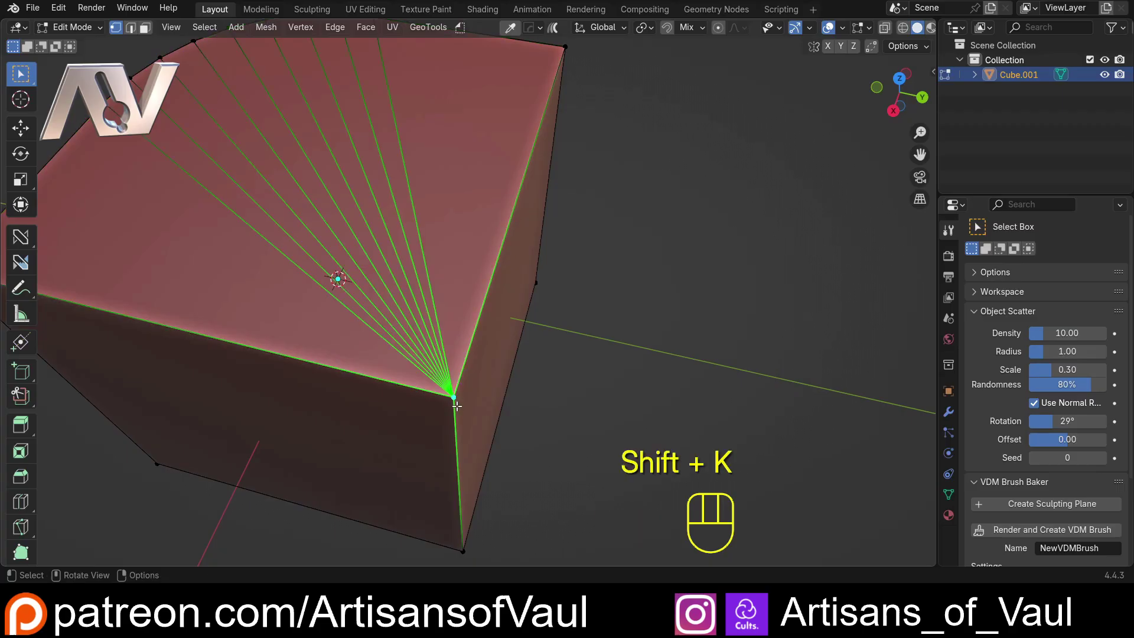
key("ctrl+z")
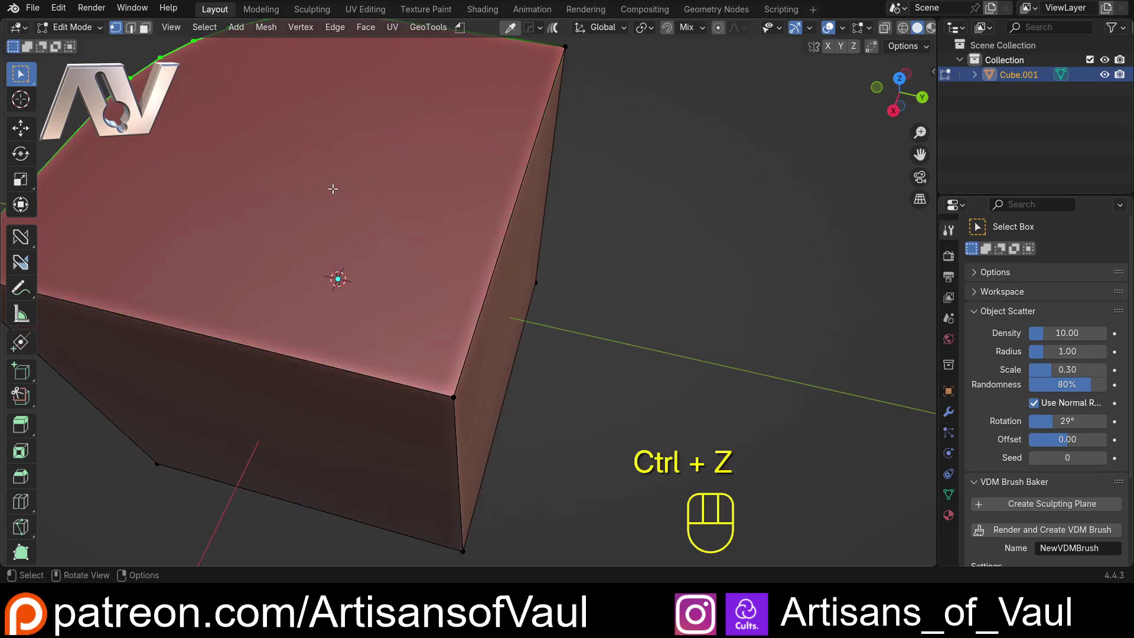
Cut with Half Knife from the selected rounded-corner vertices to the opposite top corner, using snapping to find the corner vertex
key("k")
scroll(453, 393, "up", 4)
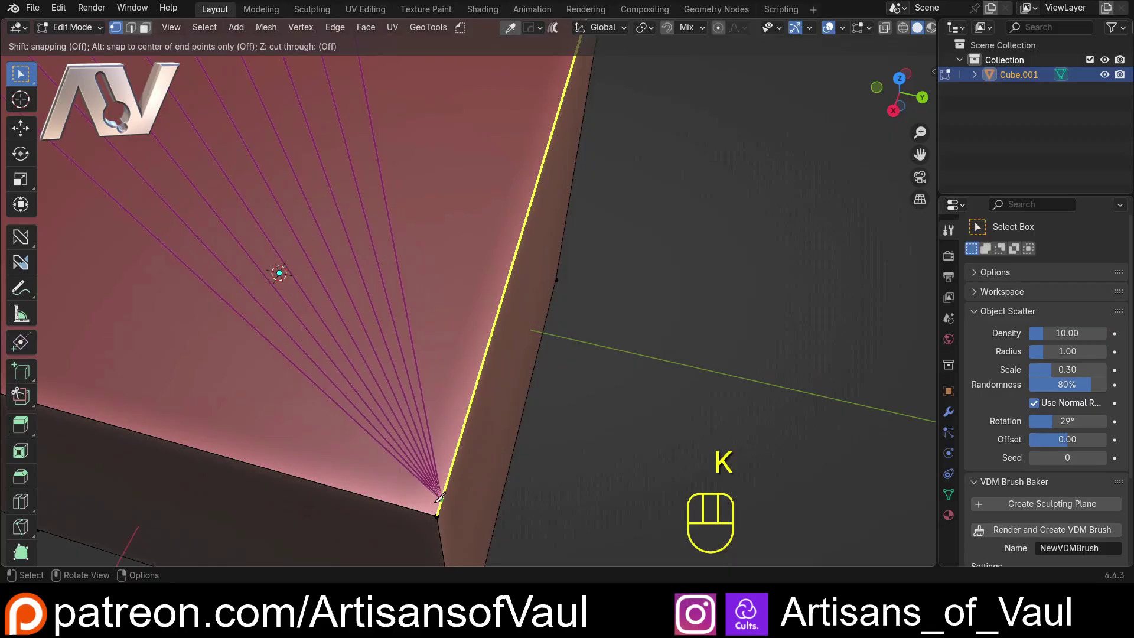
middle_click_drag(436, 511, 435, 340, "shift")
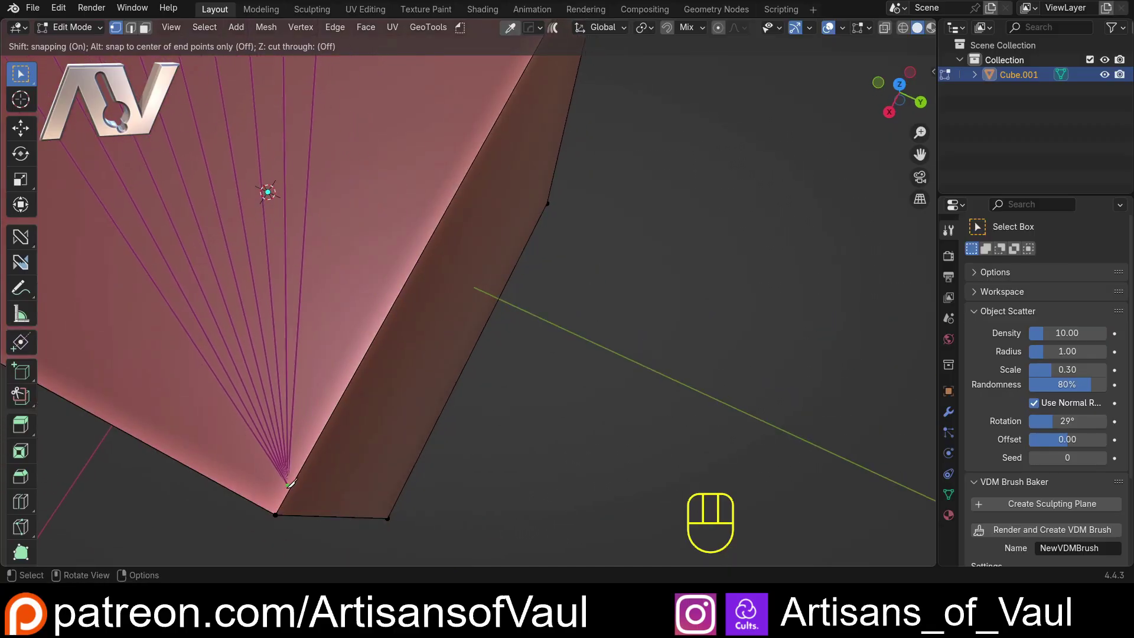
scroll(331, 443, "down", 3)
middle_click_drag(335, 439, 369, 372)
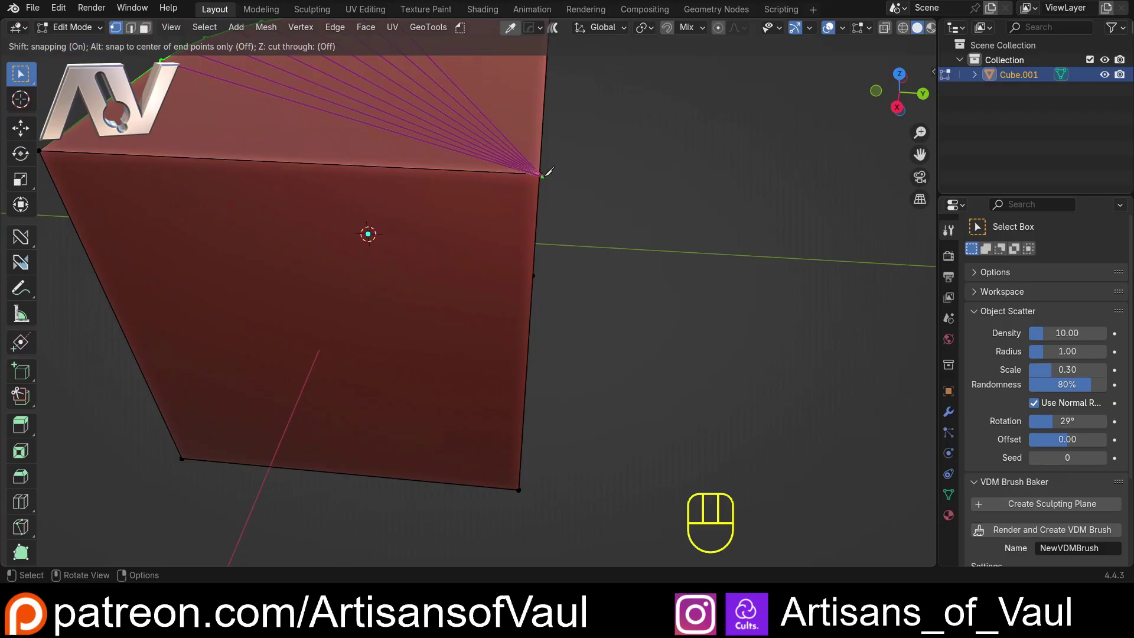
middle_click_drag(545, 173, 507, 238, "shift")
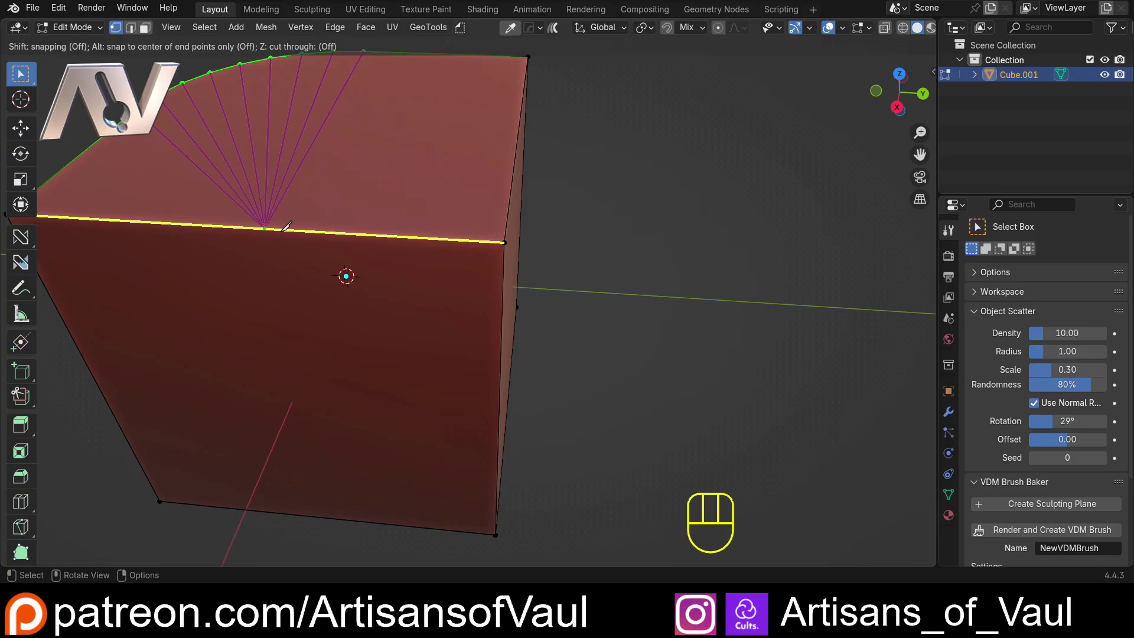
left_click(504, 242)
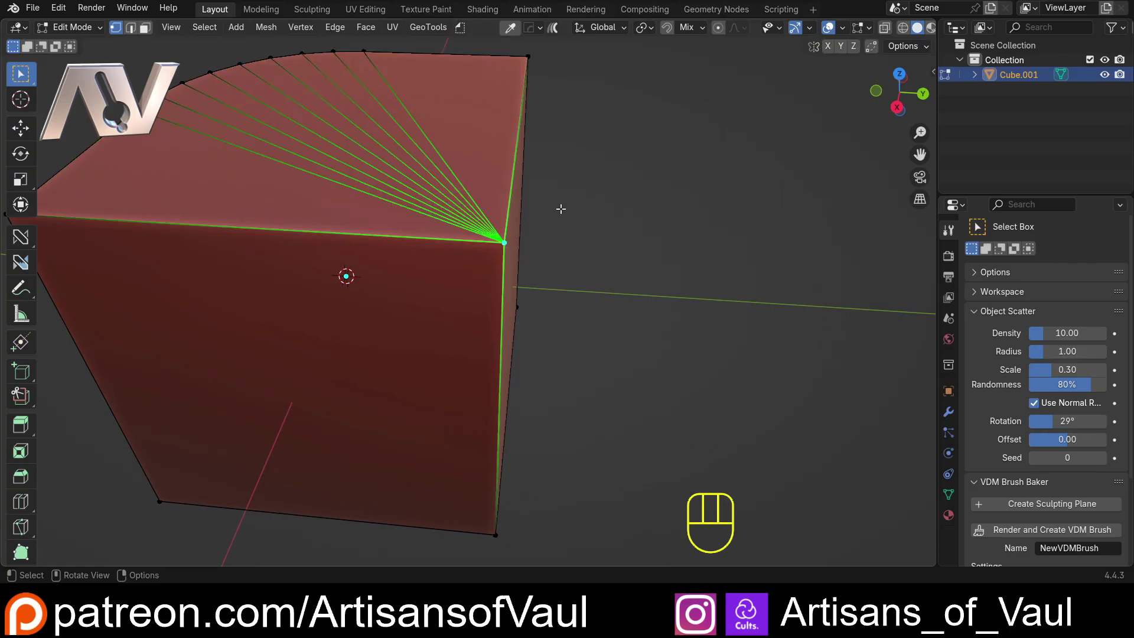
Examine the fan of cuts between the rounded corner and the opposite top corner, and clear the vertex selection
scroll(532, 212, "down", 4)
middle_click_drag(459, 195, 424, 335)
scroll(425, 335, "up", 1)
scroll(425, 335, "up", 2)
middle_click_drag(319, 347, 527, 305, "shift")
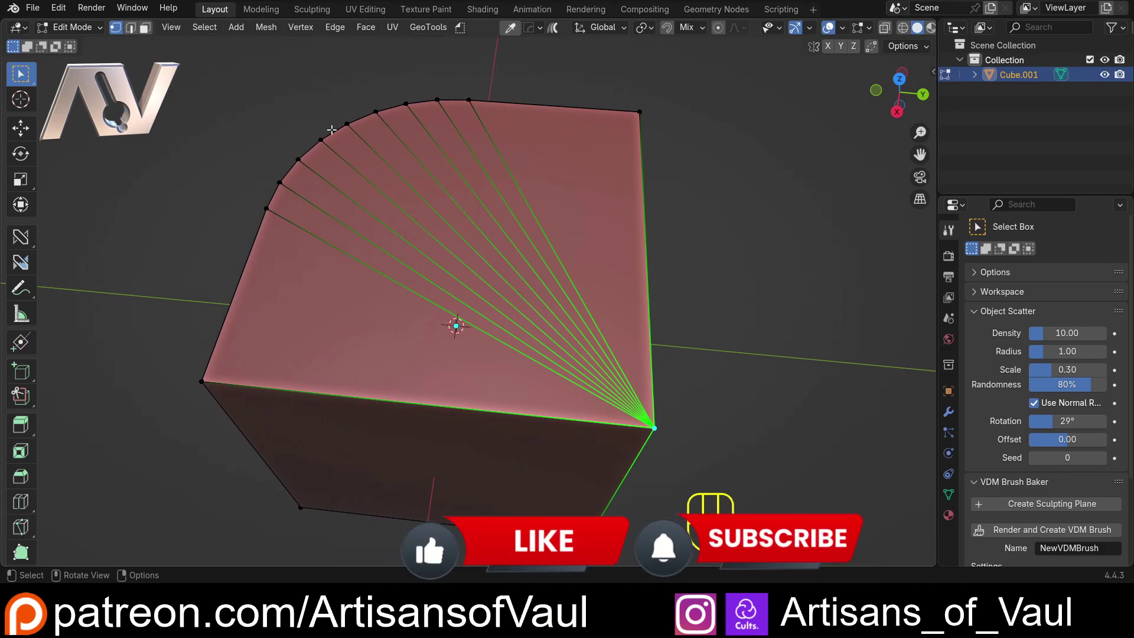
middle_click_drag(385, 297, 412, 285)
middle_click_drag(412, 284, 461, 203, "shift")
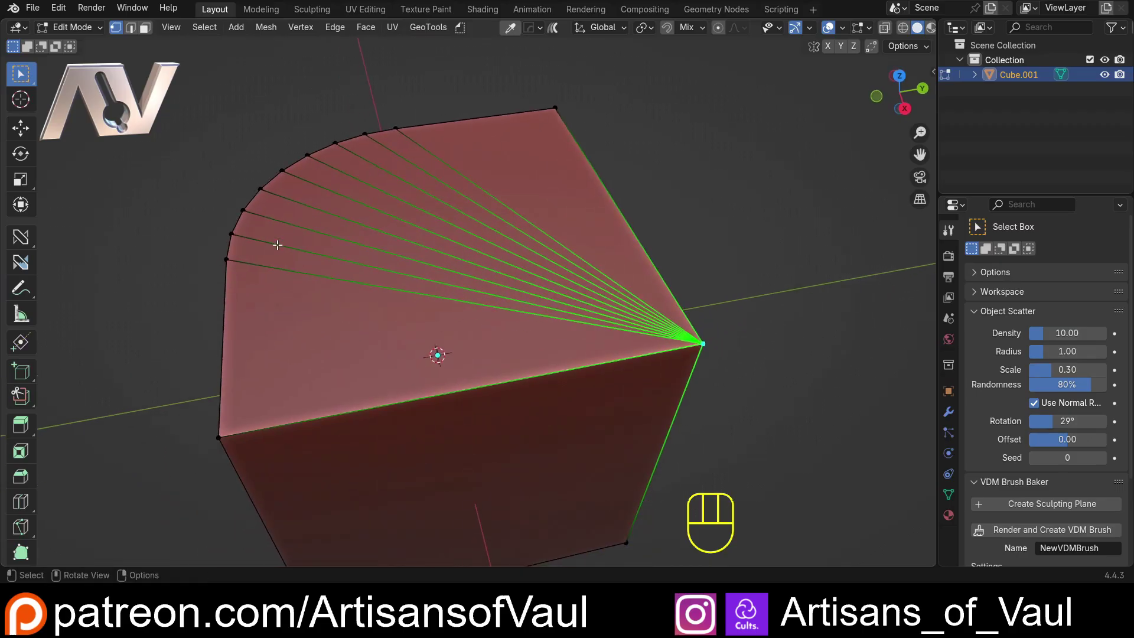
left_click(271, 132)
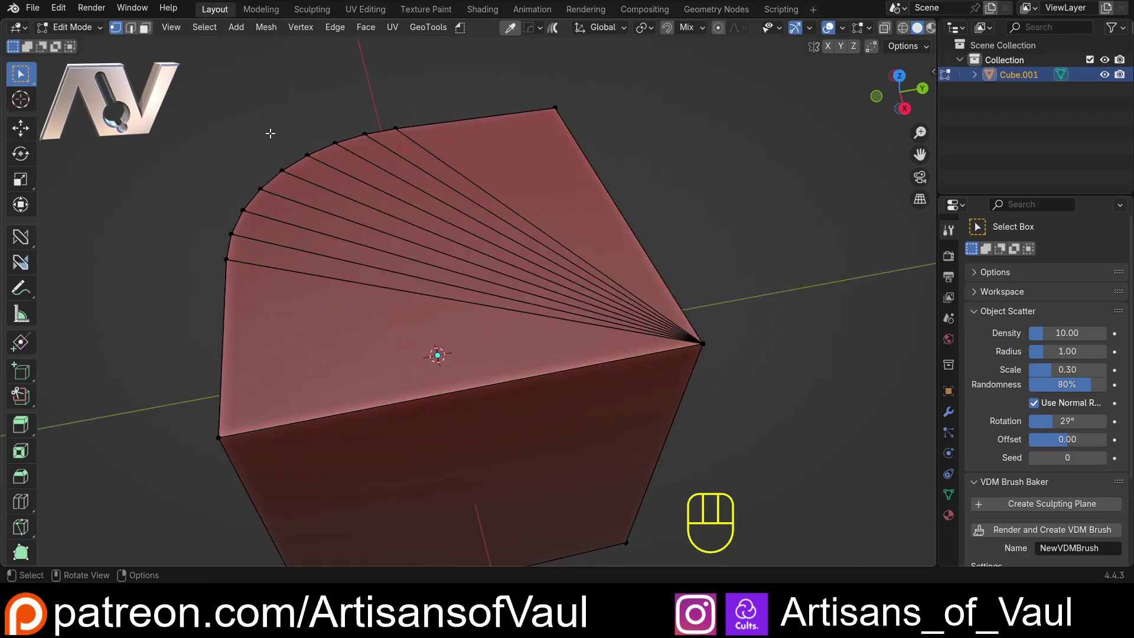
middle_click_drag(266, 138, 279, 200)
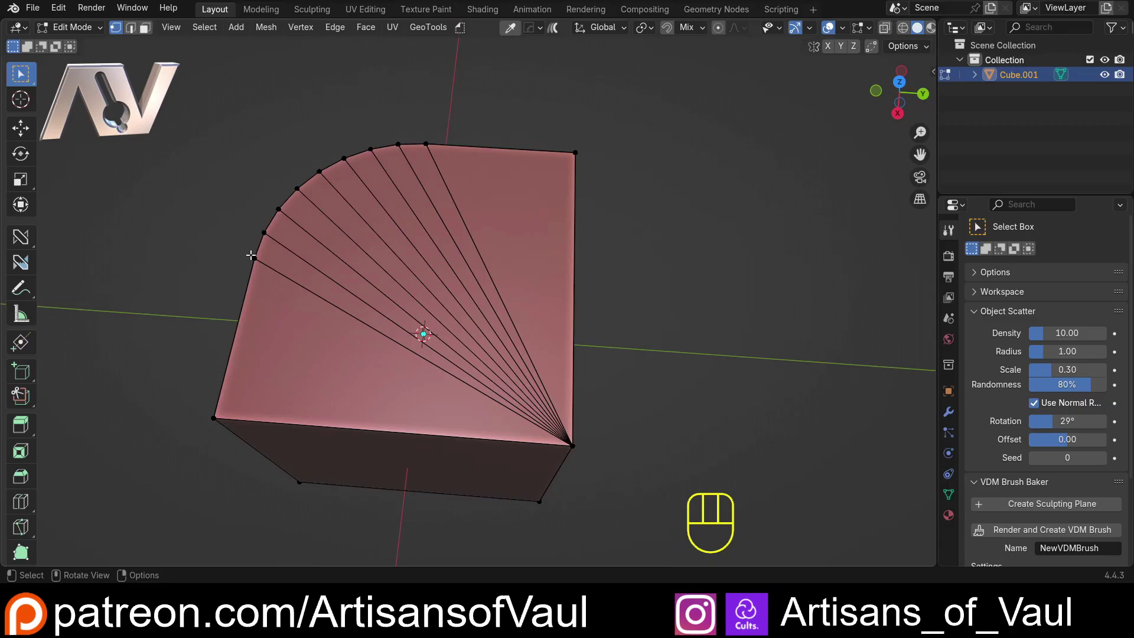
middle_click_drag(251, 255, 330, 277)
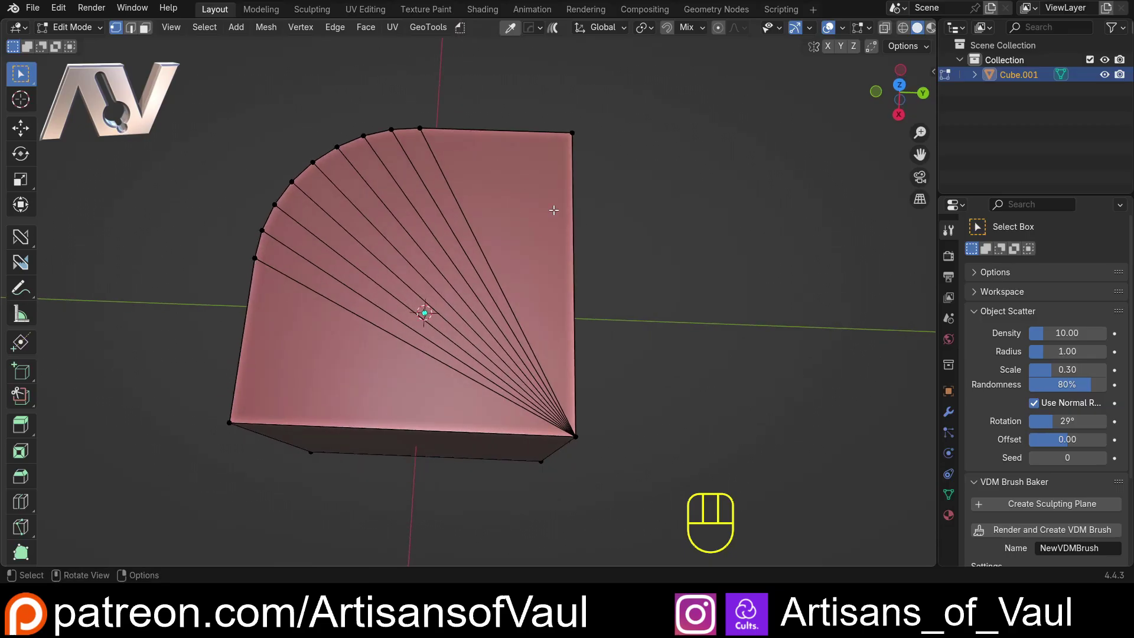
mouse_move(528, 265)
middle_mouse_down()
mouse_move(534, 154)
mouse_move(536, 281)
mouse_move(543, 250)
middle_mouse_up()
scroll(536, 280, "up", 1)
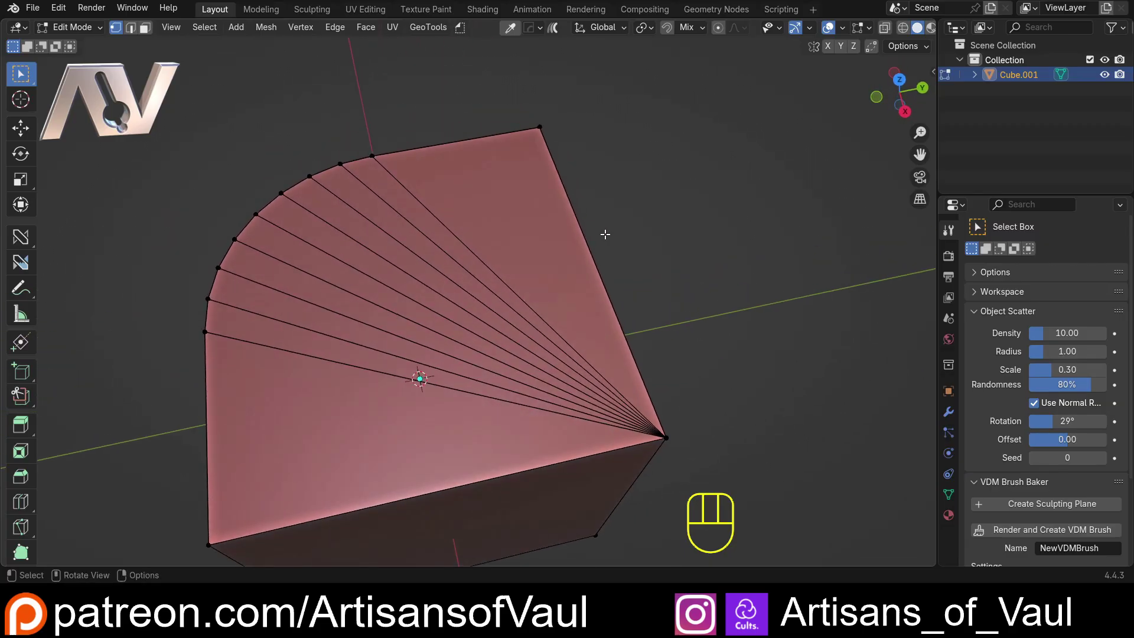
Disable the Half Knife add-on in the preferences and minimize the preferences window
left_click(59, 8)
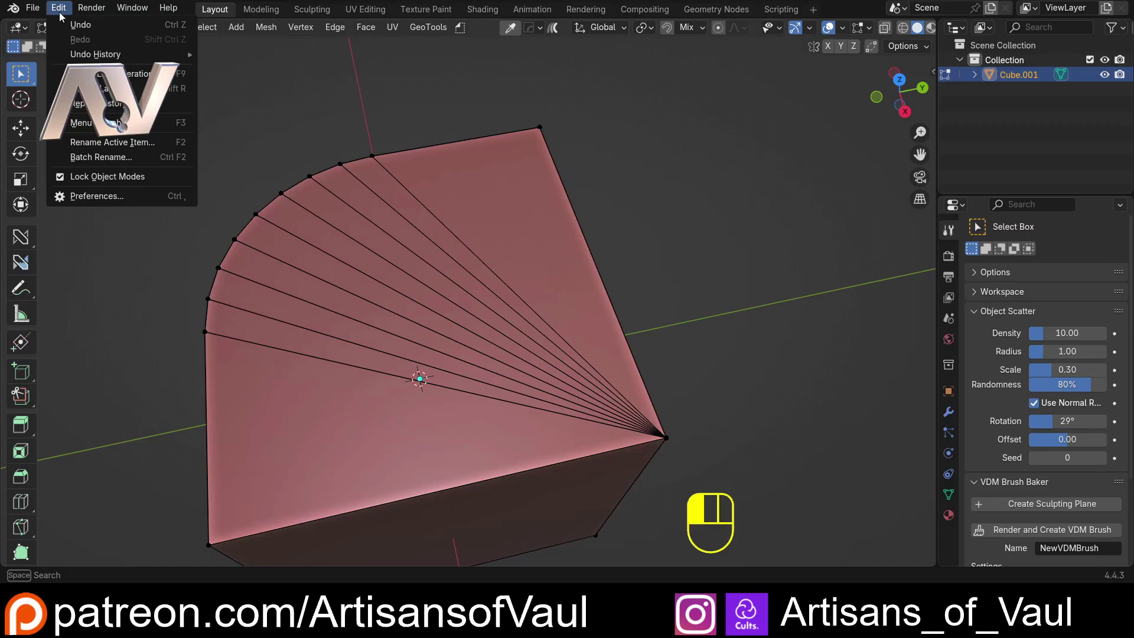
left_click(95, 192)
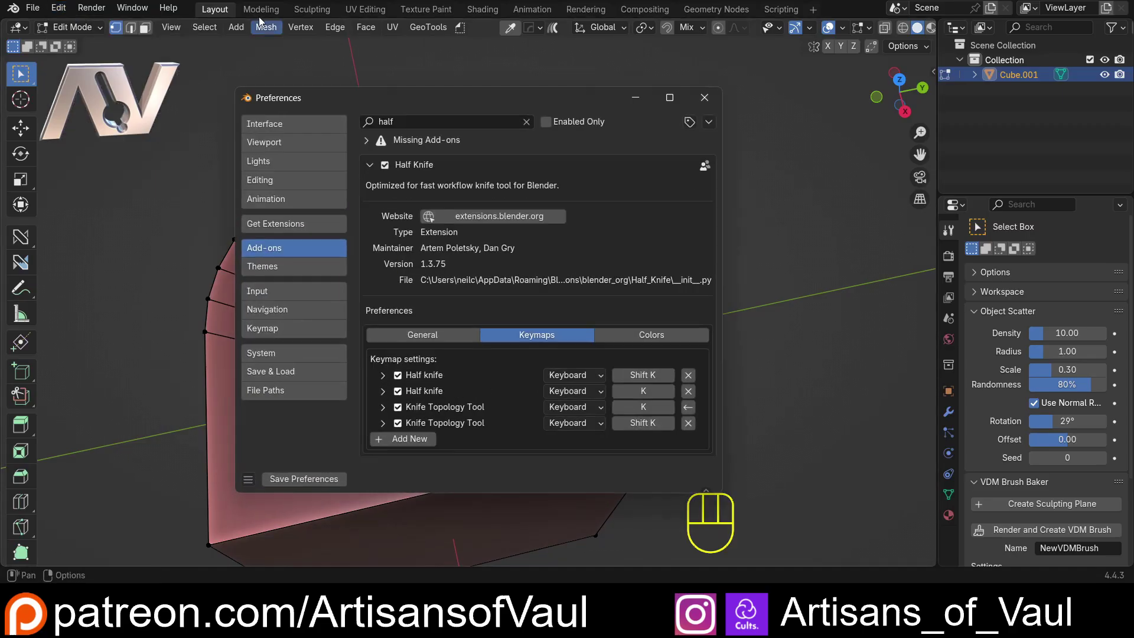
left_click(385, 166)
left_click(631, 99)
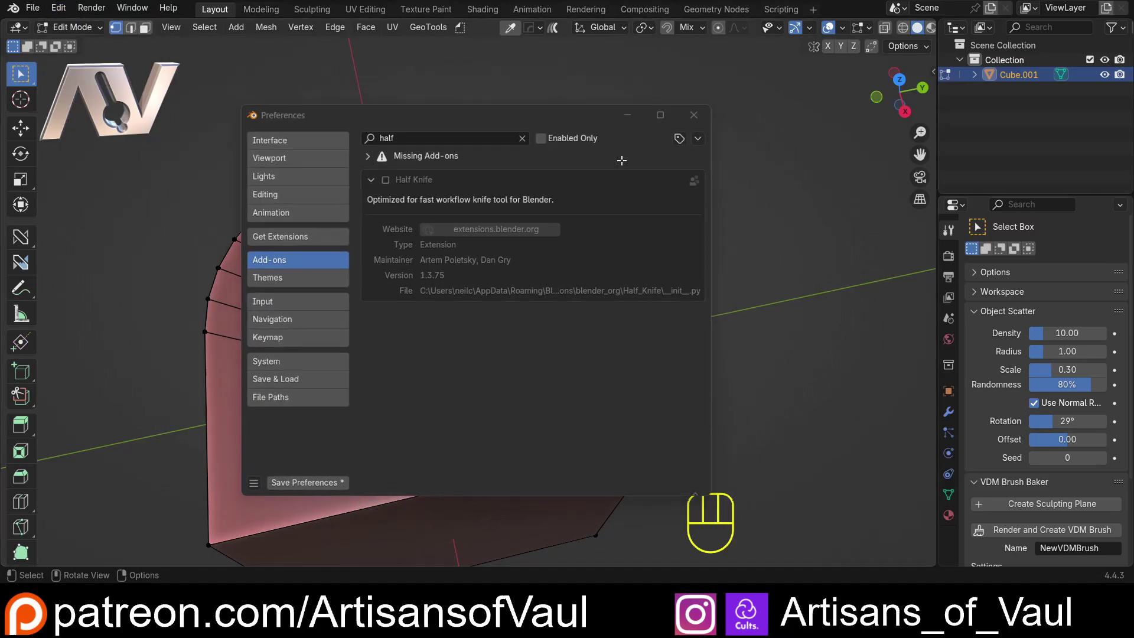
Try a cut with Blender's standard Knife tool across the top face between its two straight side edges, and undo it
key("k")
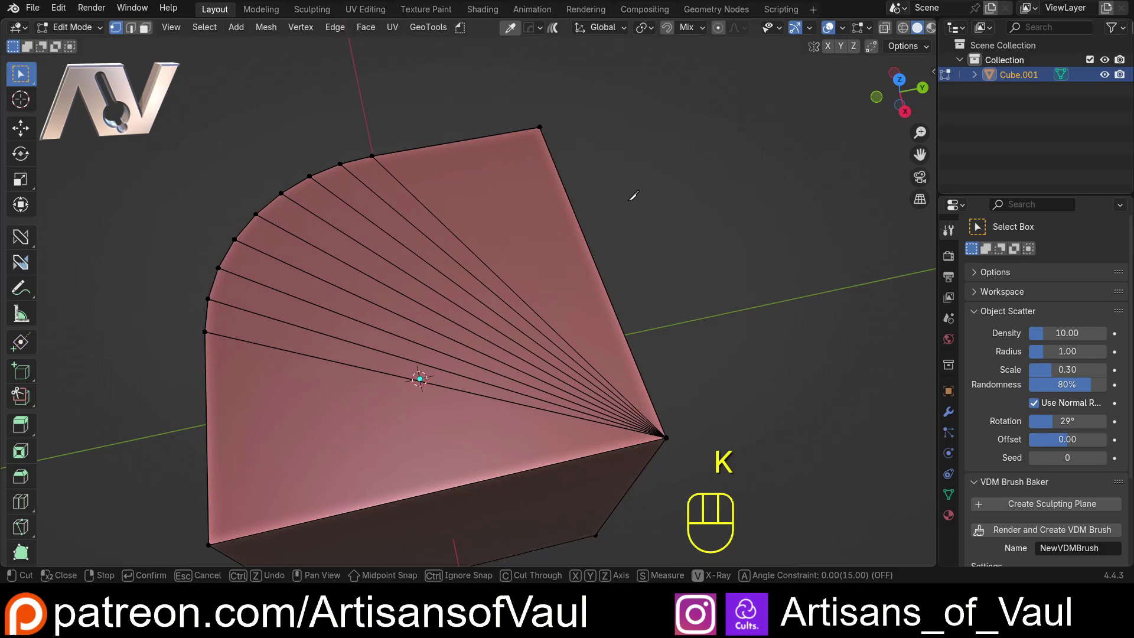
left_click(581, 230)
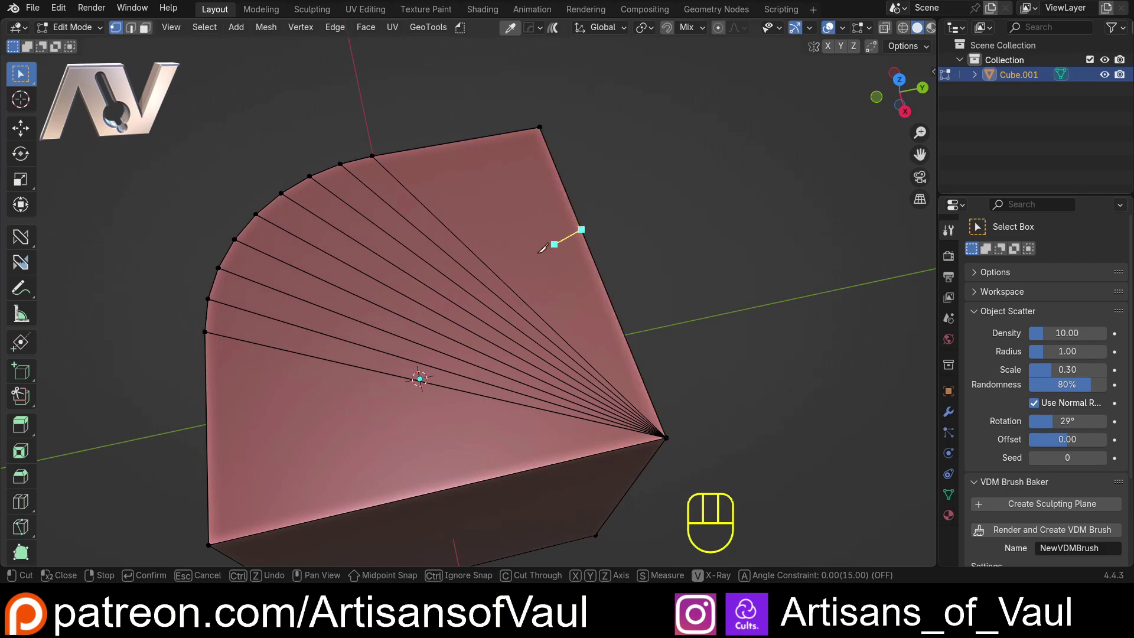
left_click(206, 441)
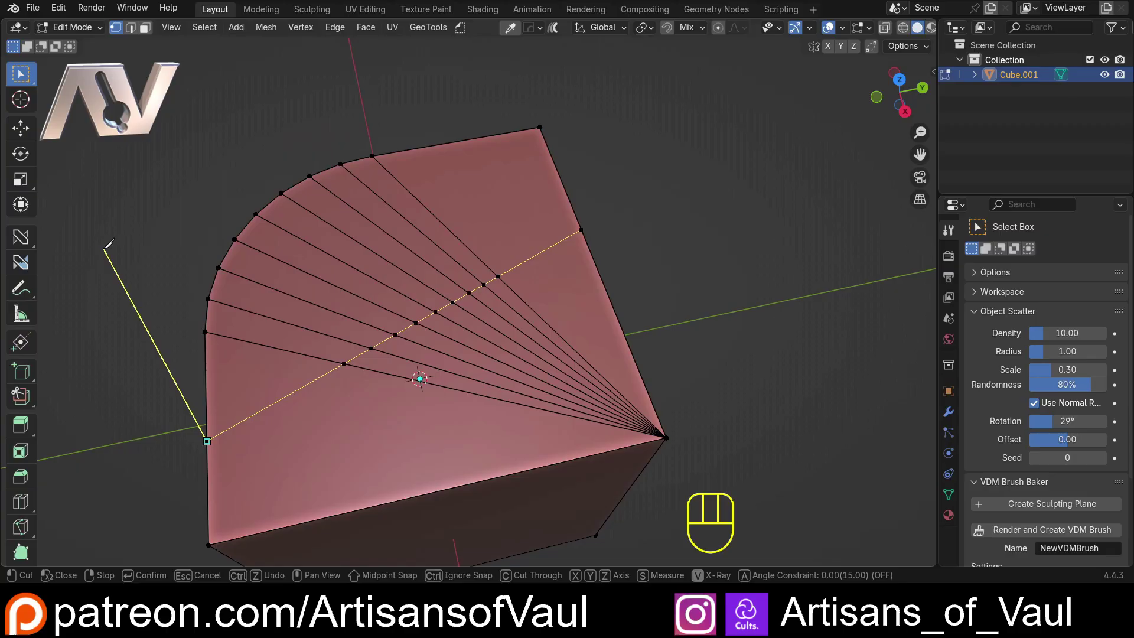
key("space")
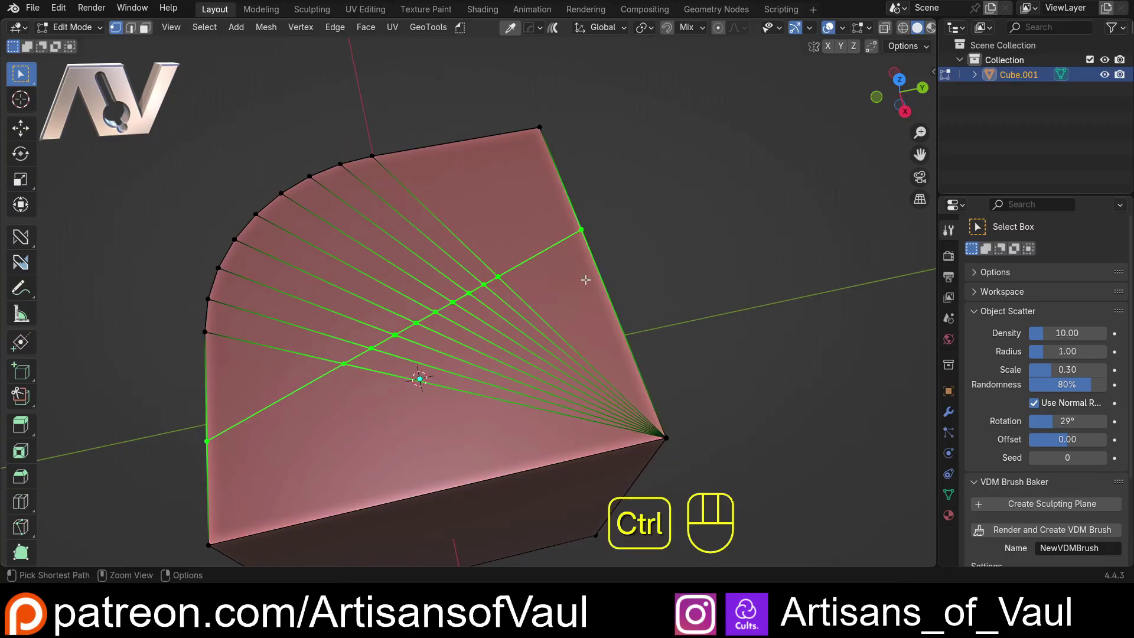
key("ctrl+z")
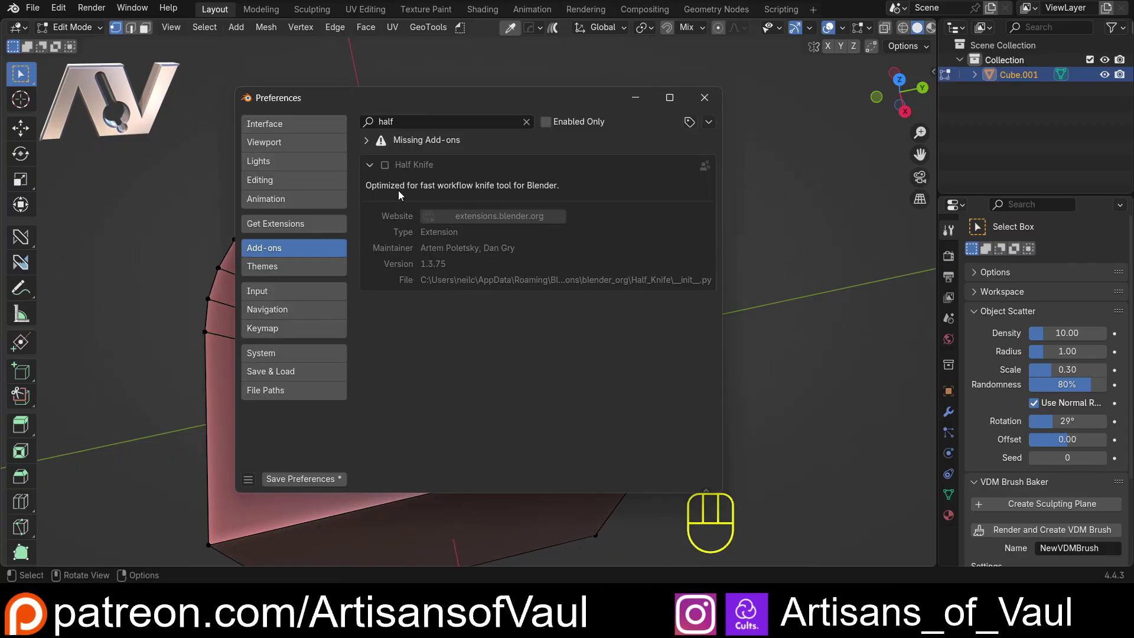
Re-enable the Half Knife add-on, minimize the preferences window, and start and cancel a Half Knife cut
left_click(382, 165)
left_click(633, 101)
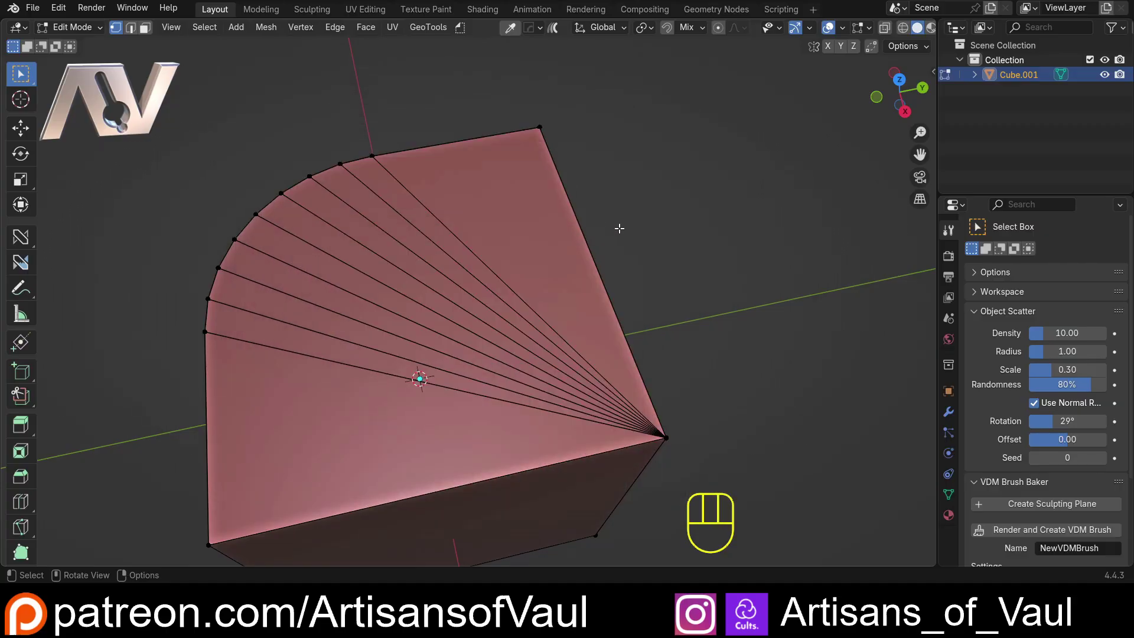
key("k")
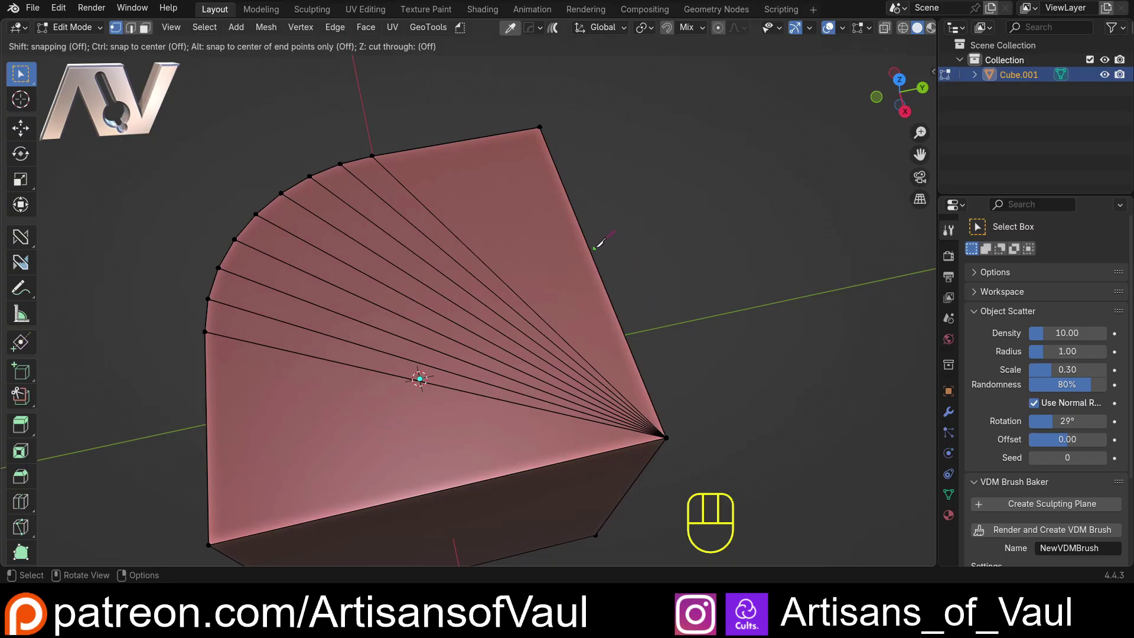
key("Escape")
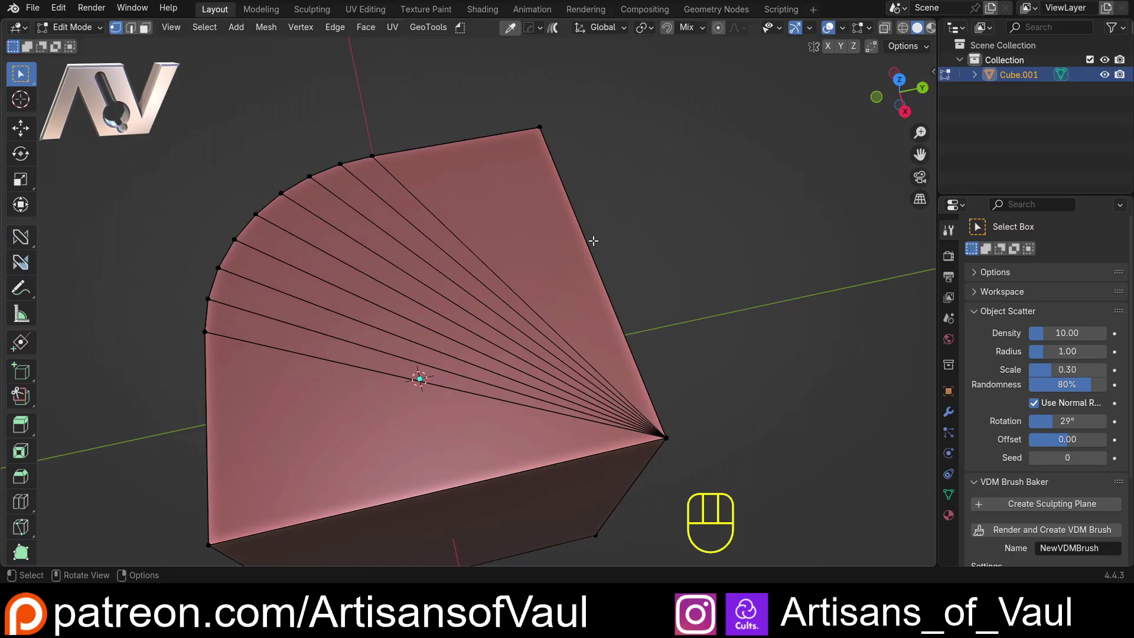
Try a Half Knife cut across the fan of edges between the top face's two straight side edges, and undo it
key("k")
left_click(591, 242)
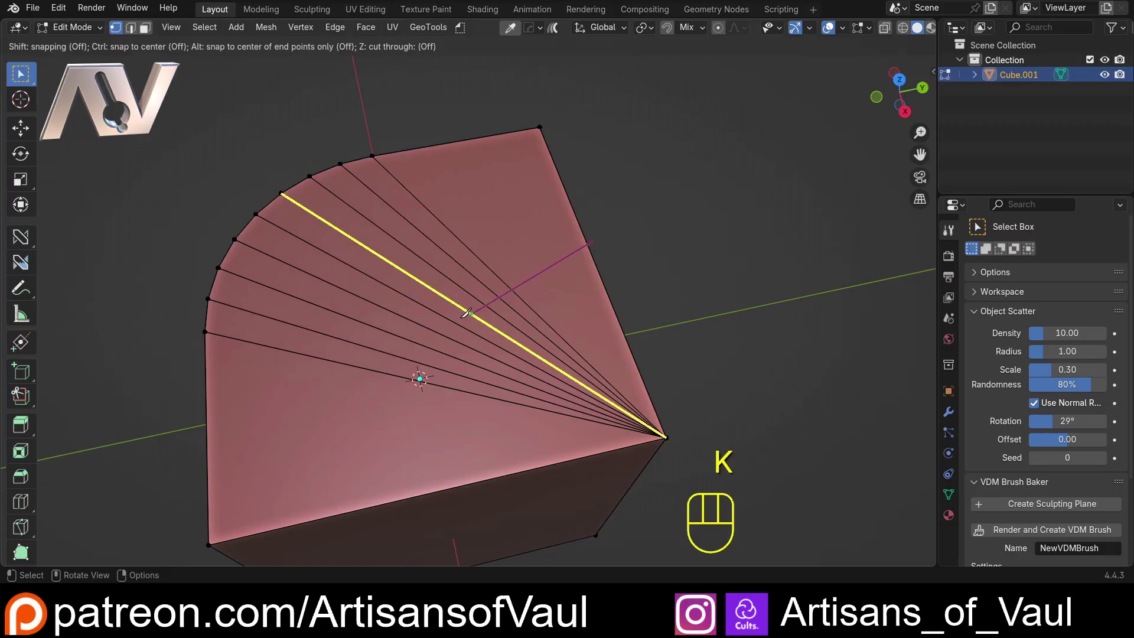
left_click(206, 430)
key("k")
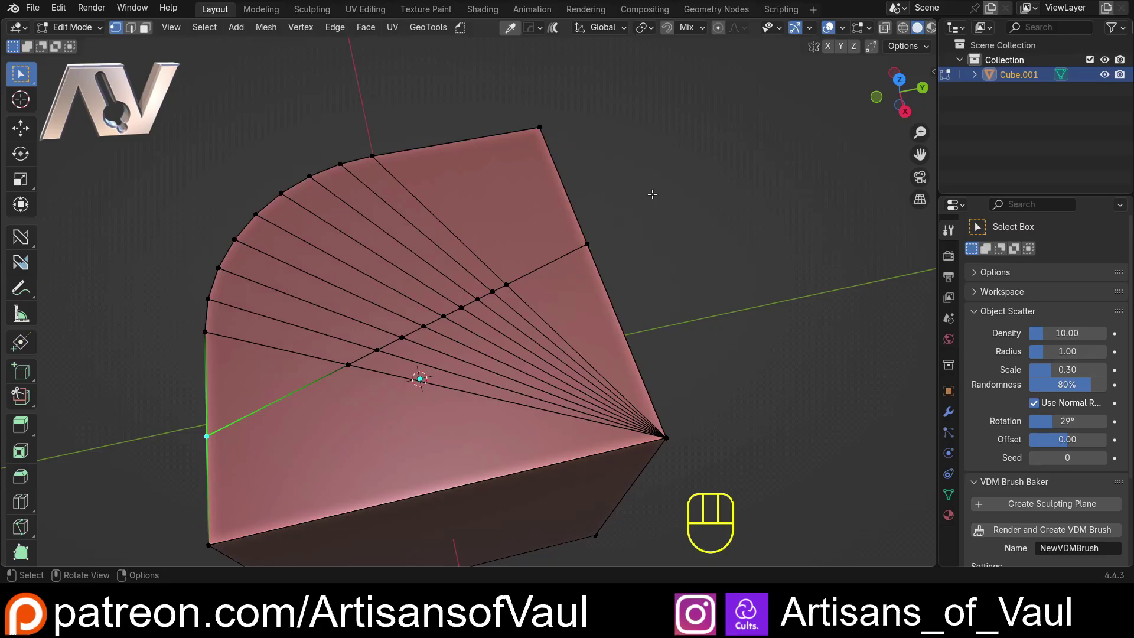
middle_click_drag(492, 268, 449, 319)
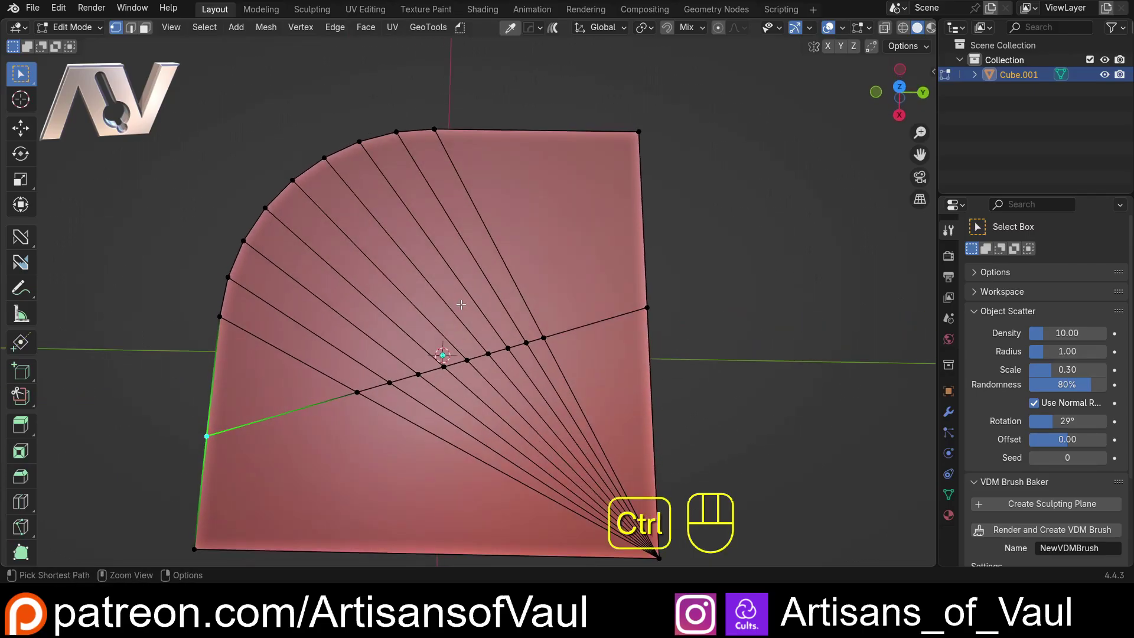
key("ctrl+z")
Use Half Knife's instant-cut mode to cut across the top face from one straight side edge to the opposite one
middle_click_drag(596, 344, 587, 227, "shift")
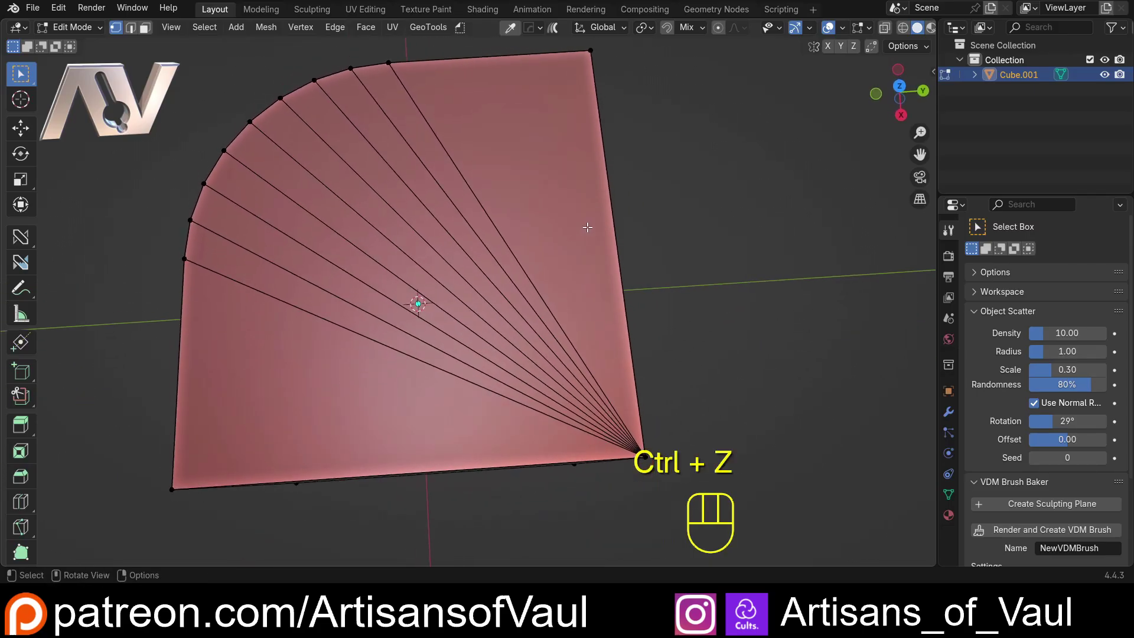
key("shift")
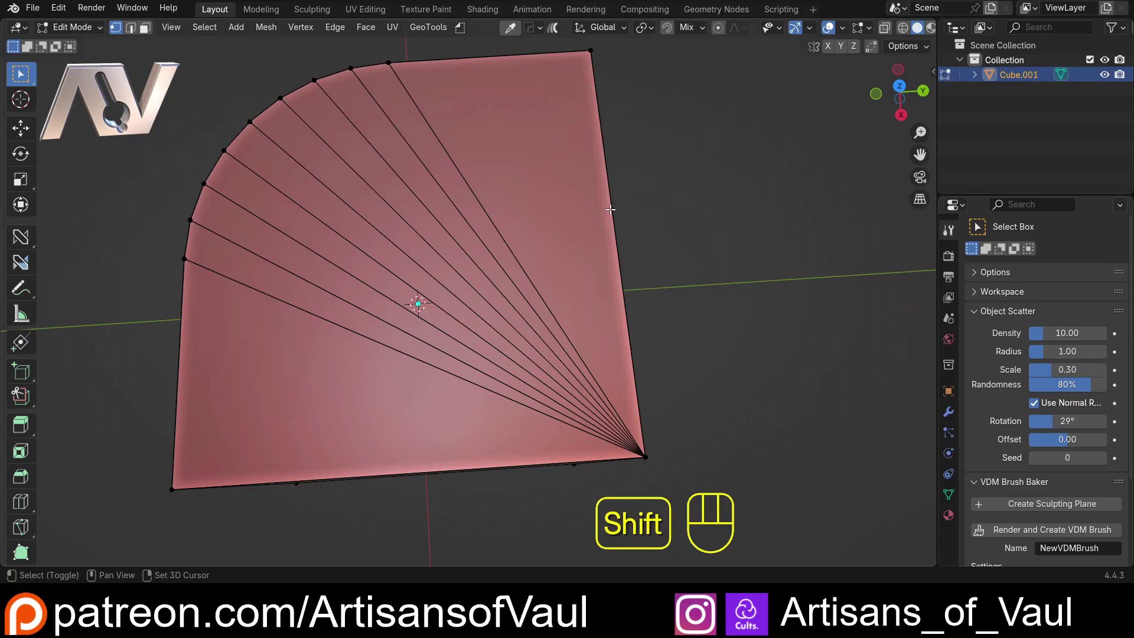
key("shift+k")
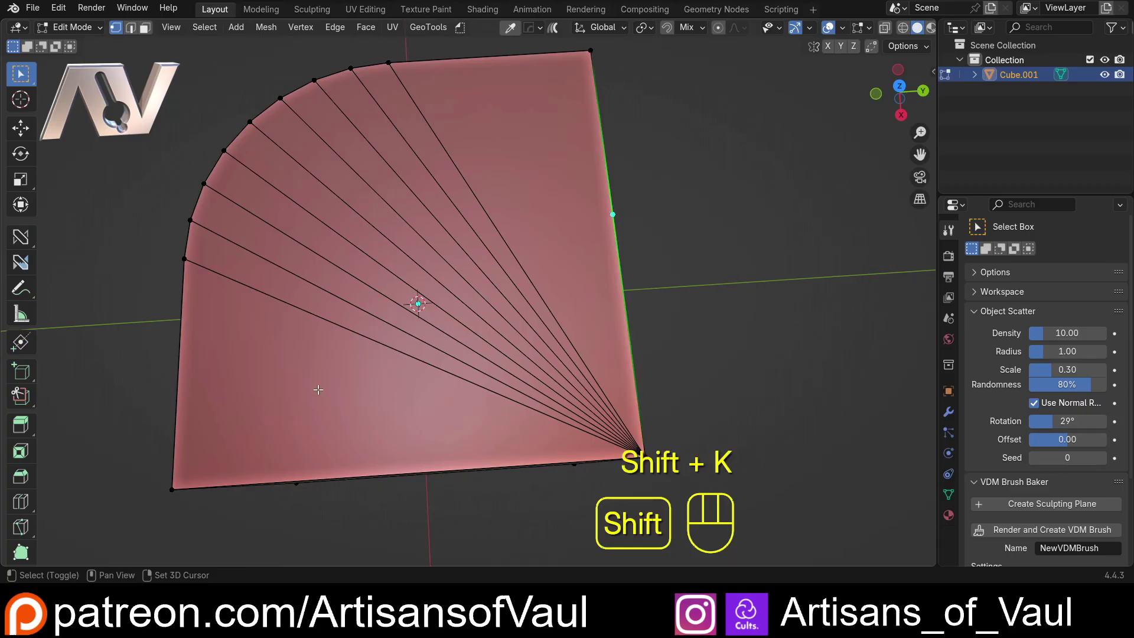
left_click(178, 390)
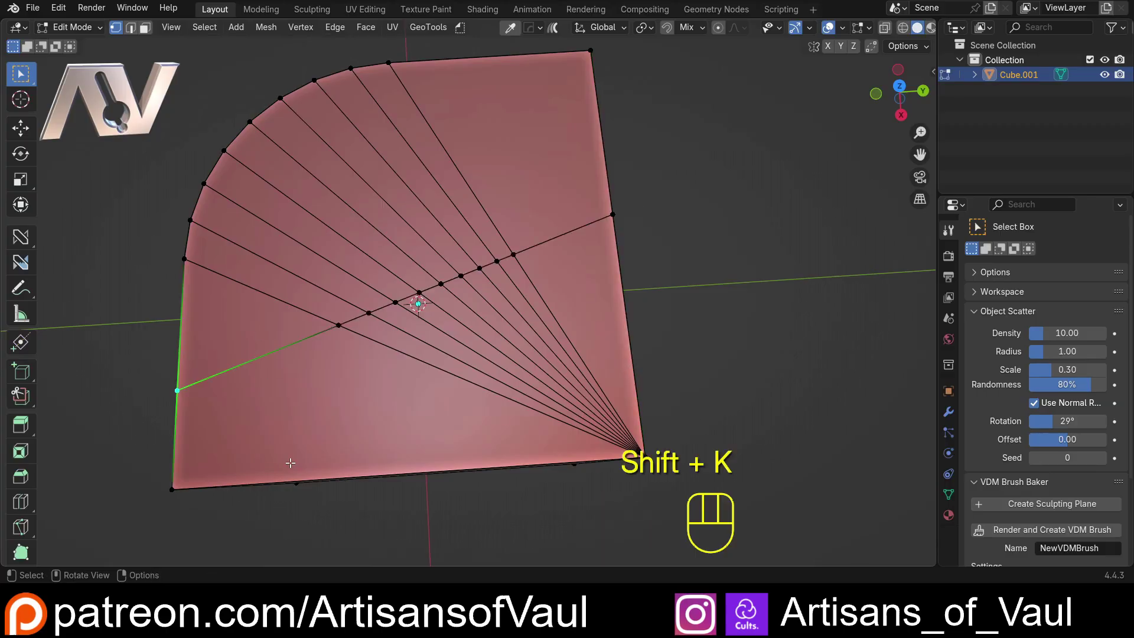
Continue the instant Half Knife cuts to the front edge and back to the first side edge, undoing the misplaced point
middle_click_drag(290, 462, 311, 438)
key("shift+k")
key("shift+k")
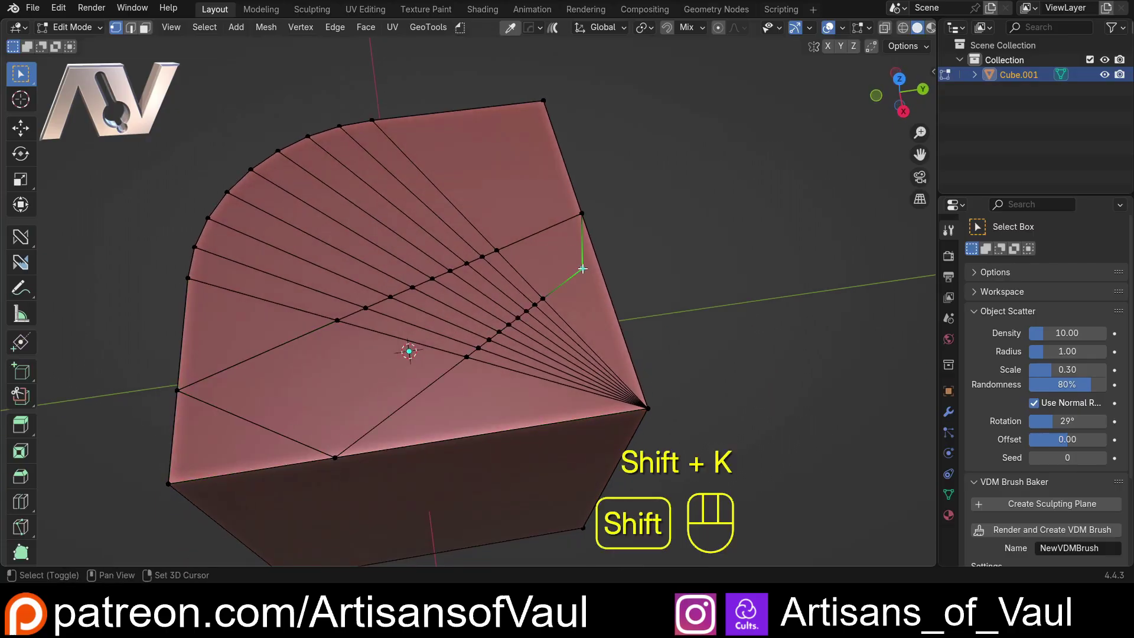
left_click(583, 269)
key("ctrl+z")
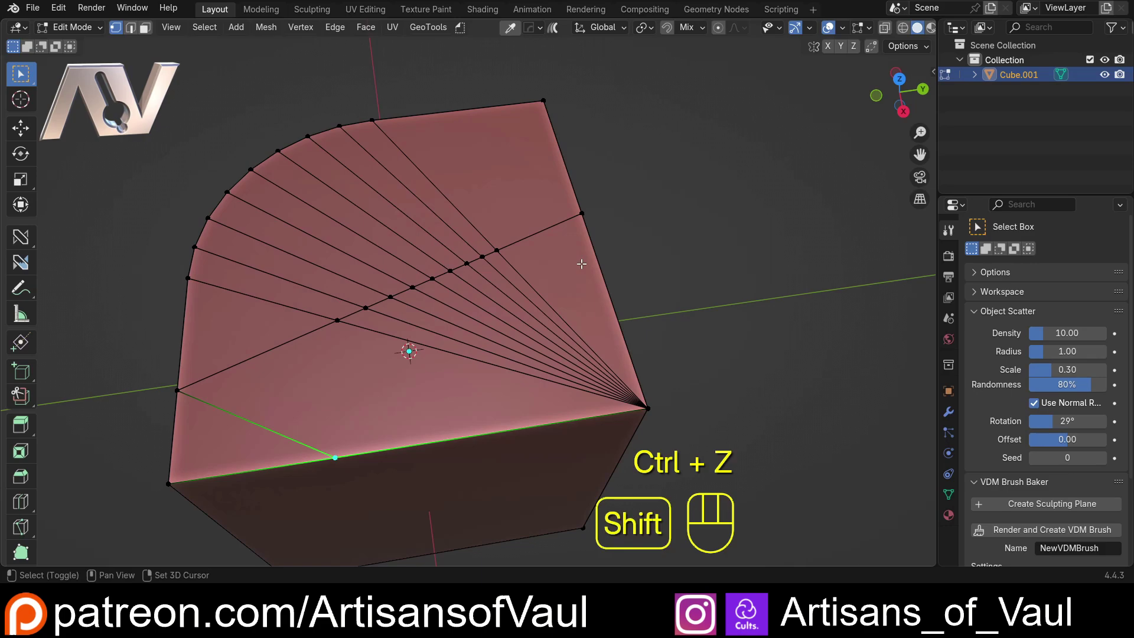
key("shift+k")
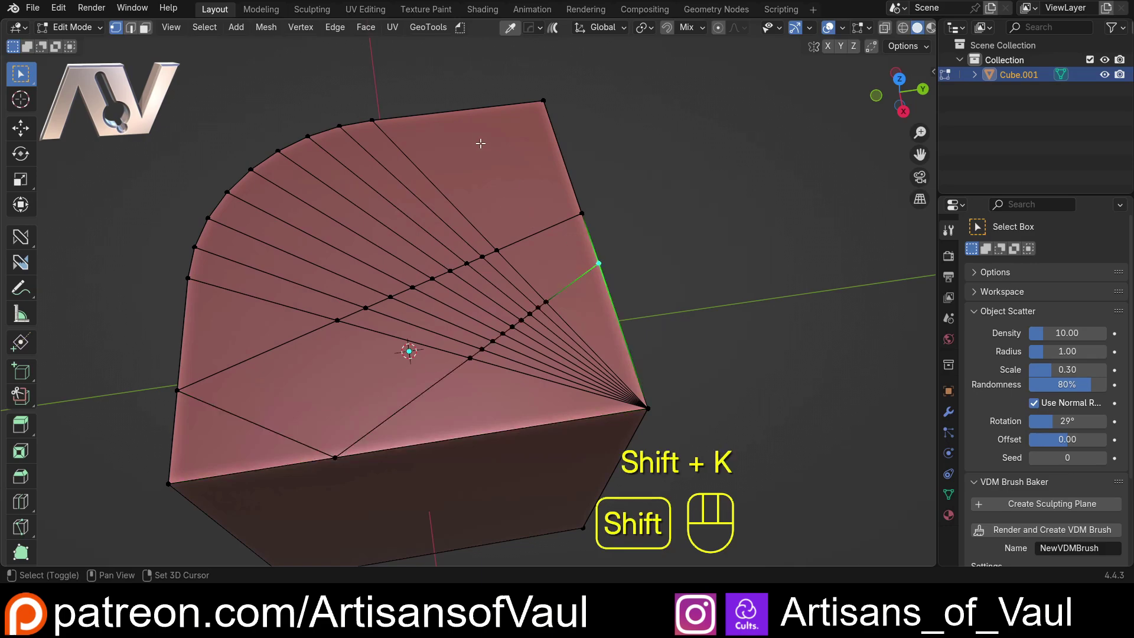
Continue the instant Half Knife cuts to the top face's back edge and across to the front corner outside the fan
key("shift+k")
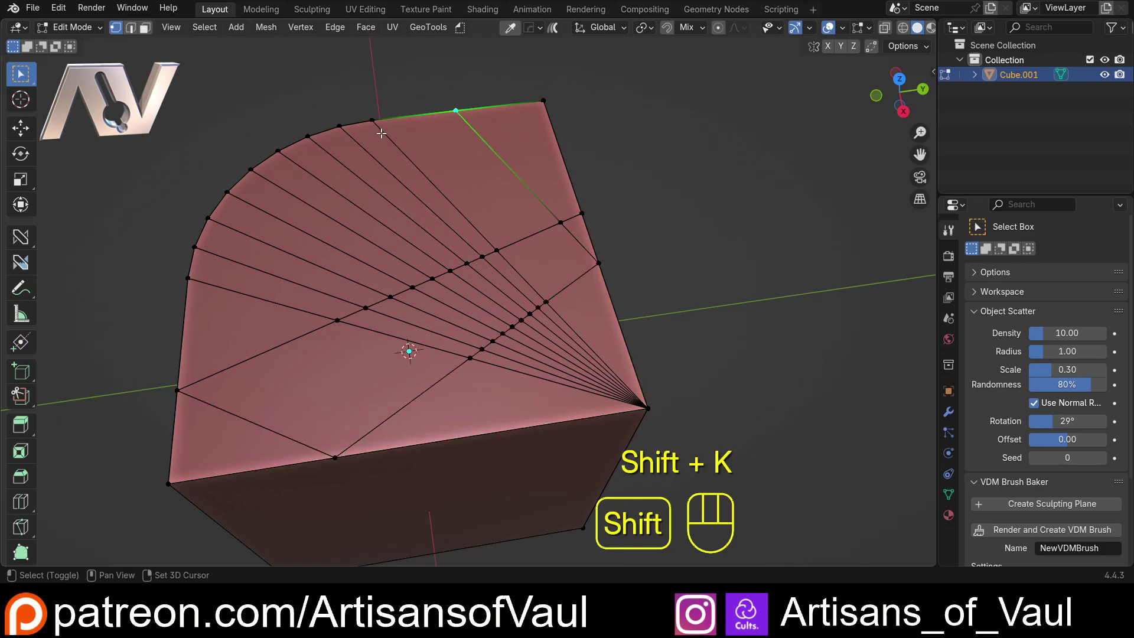
left_click(169, 482, "shift")
middle_click_drag(186, 352, 176, 370)
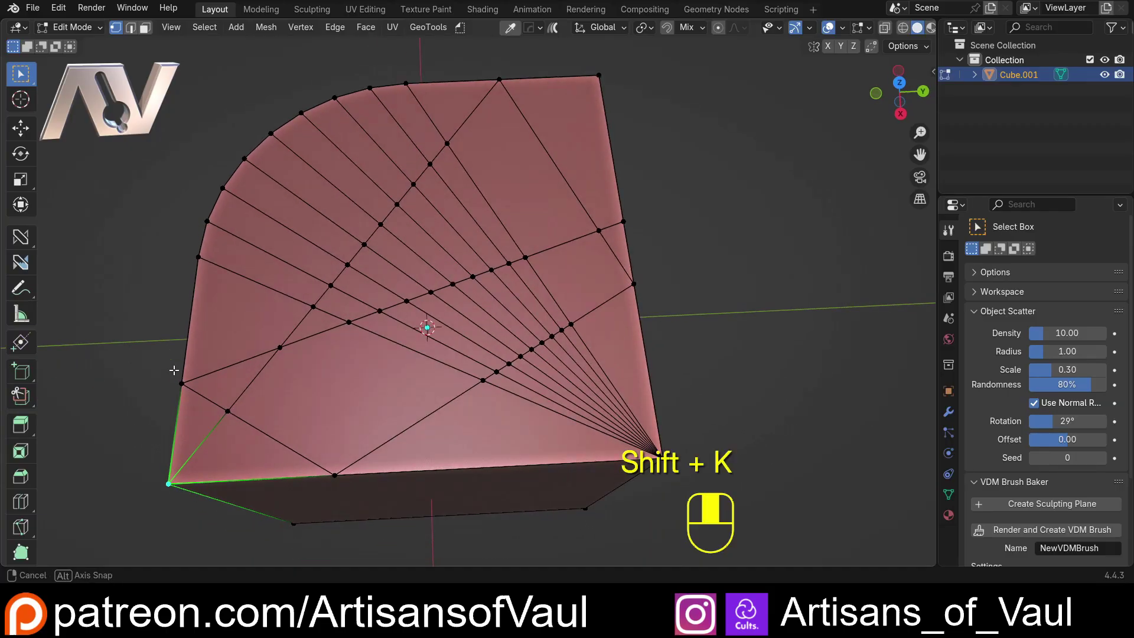
Undo the chained instant Half Knife cuts across the top face
key("ctrl+z")
key("ctrl+z")
key("ctrl+z")
key("ctrl+z")
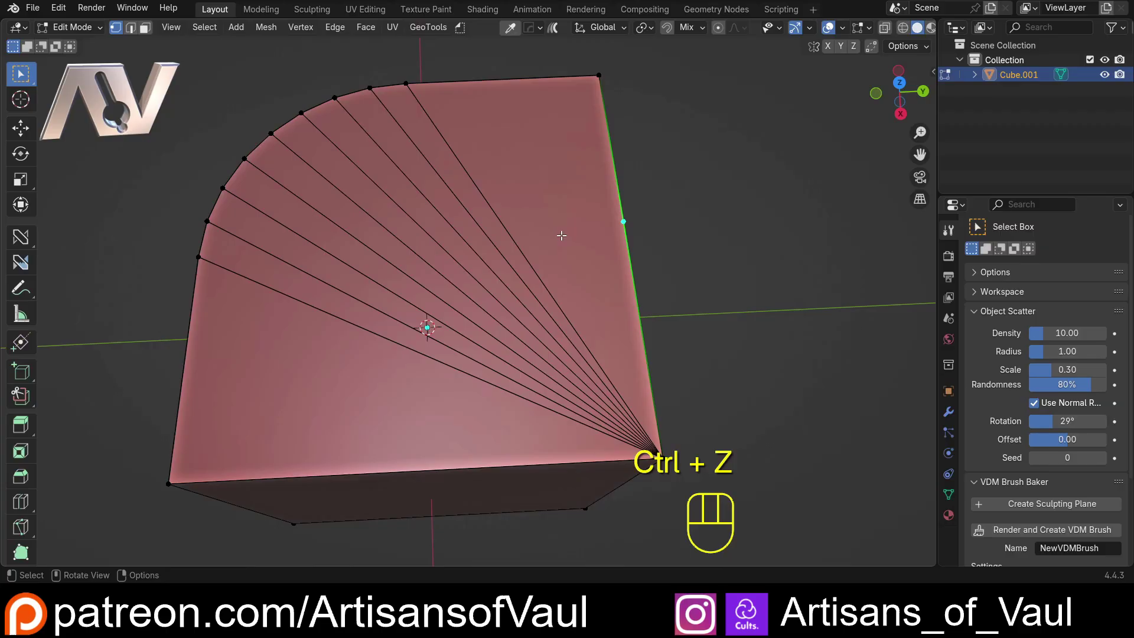
Undo the leftover cut point and use Half Knife with snap to center to cut from the straight side edge across the fan to the front edge
key("ctrl+z")
middle_click_drag(561, 236, 516, 202)
middle_click_drag(461, 269, 454, 312)
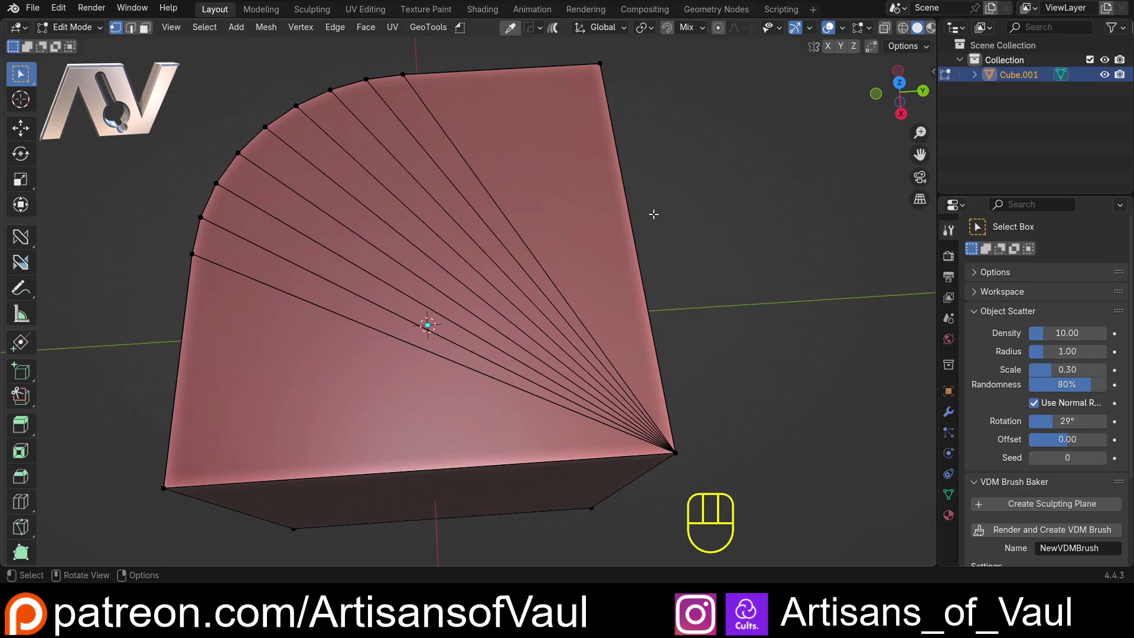
key("k")
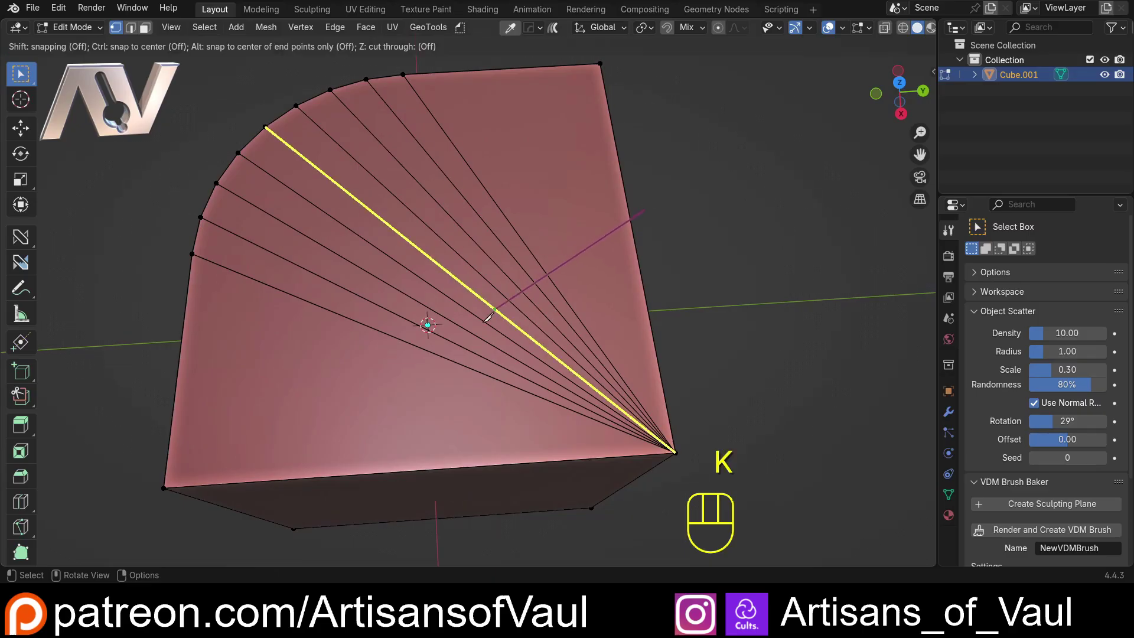
left_click(645, 210)
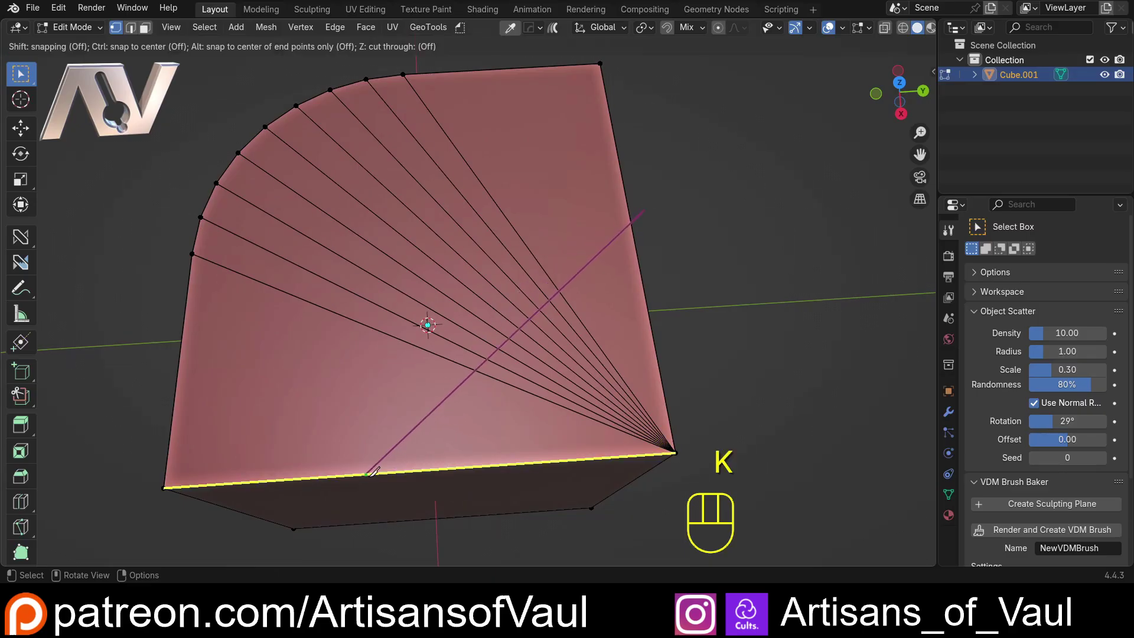
key("ctrl")
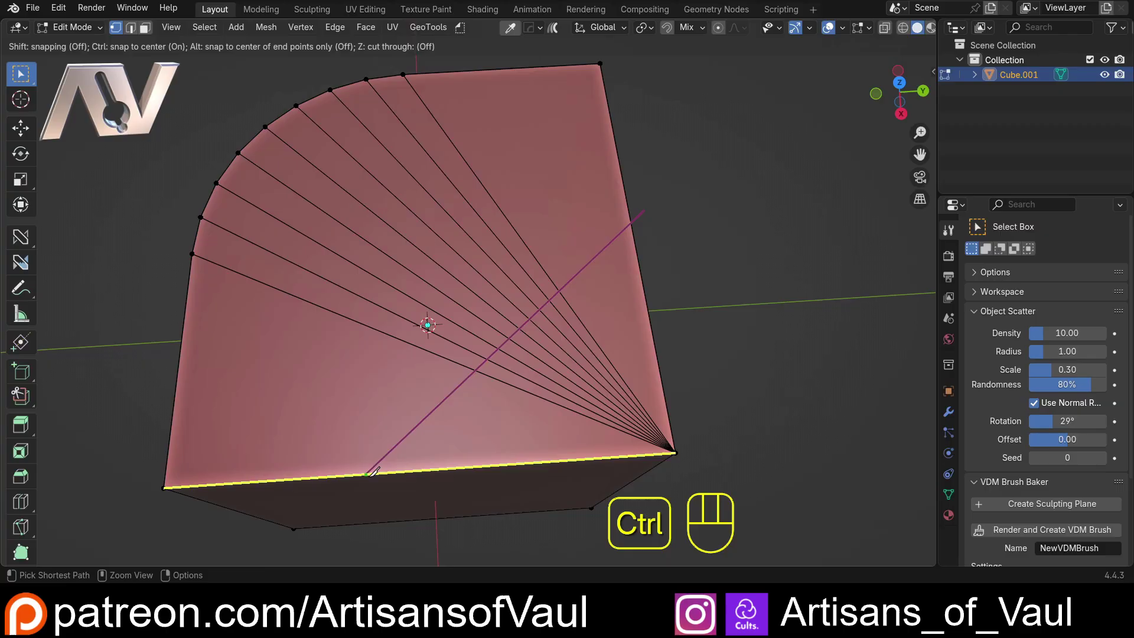
left_click(366, 475, "ctrl")
key("Return")
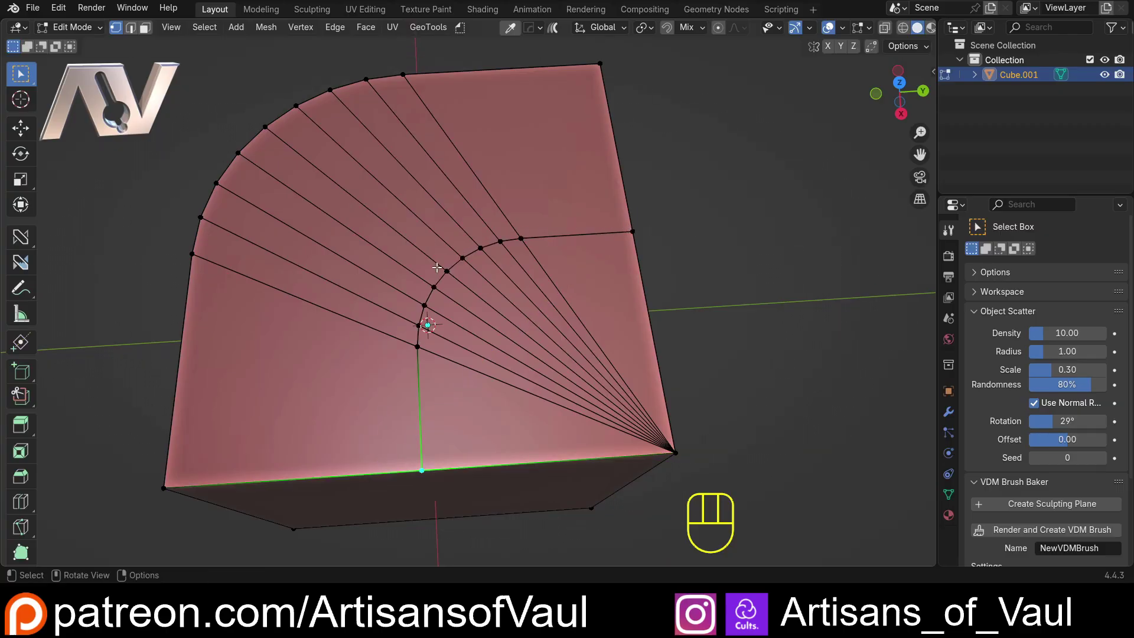
Examine the center-snapped cut across the fan from several angles, including its points on the side and front edges
scroll(676, 282, "down", 2)
middle_click_drag(676, 283, 646, 236)
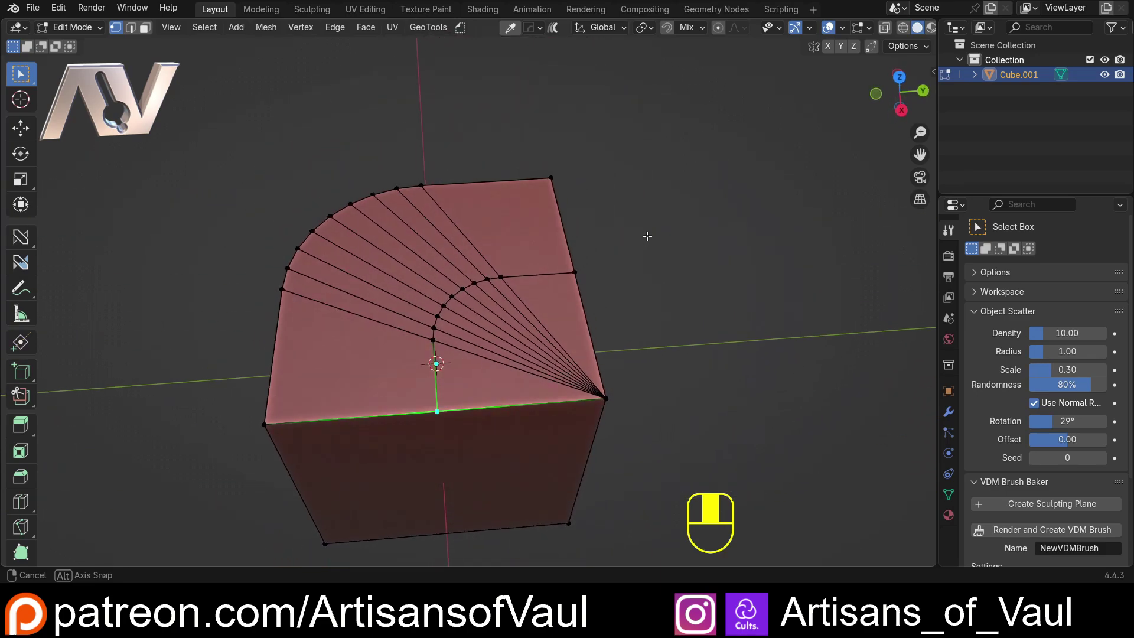
scroll(561, 319, "up", 2)
middle_click_drag(562, 319, 559, 259, "shift")
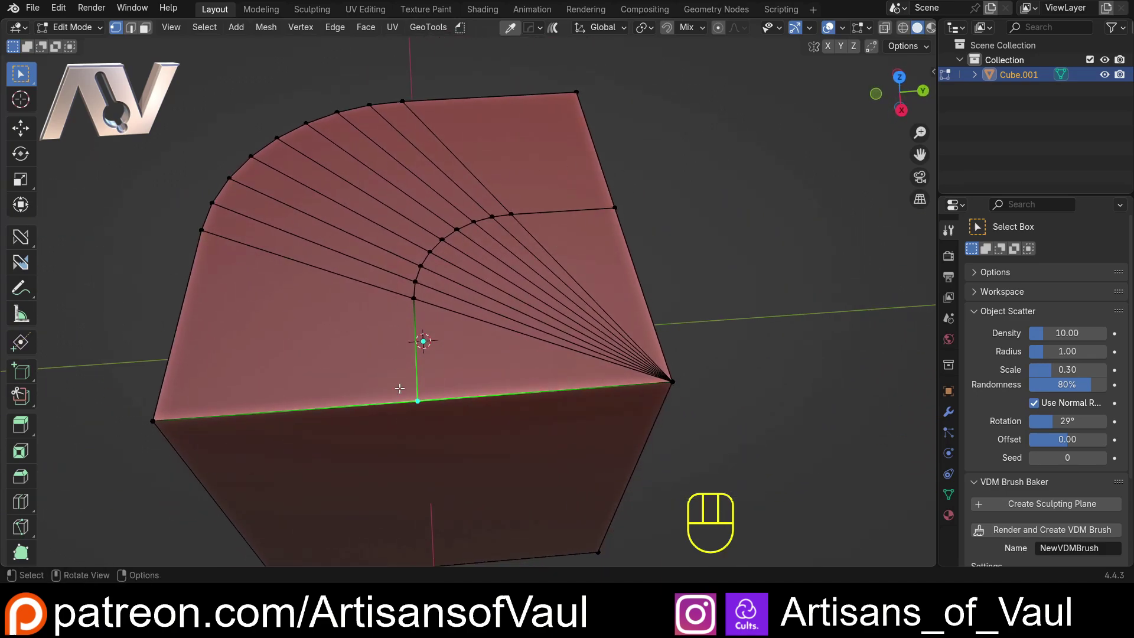
middle_click_drag(594, 208, 485, 219)
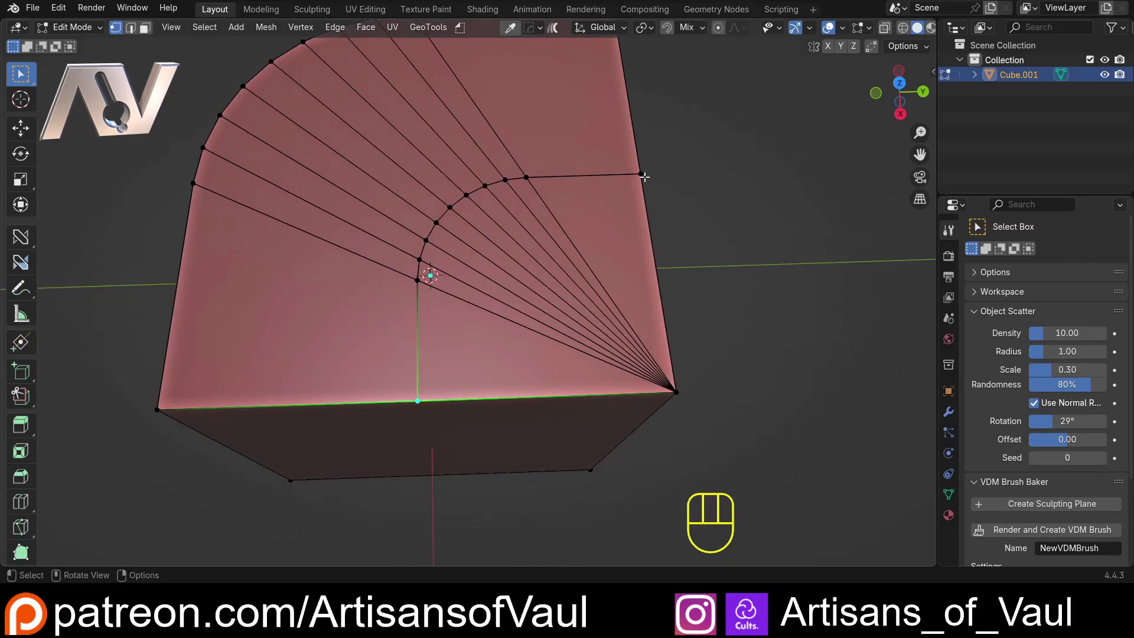
scroll(455, 290, "down", 3)
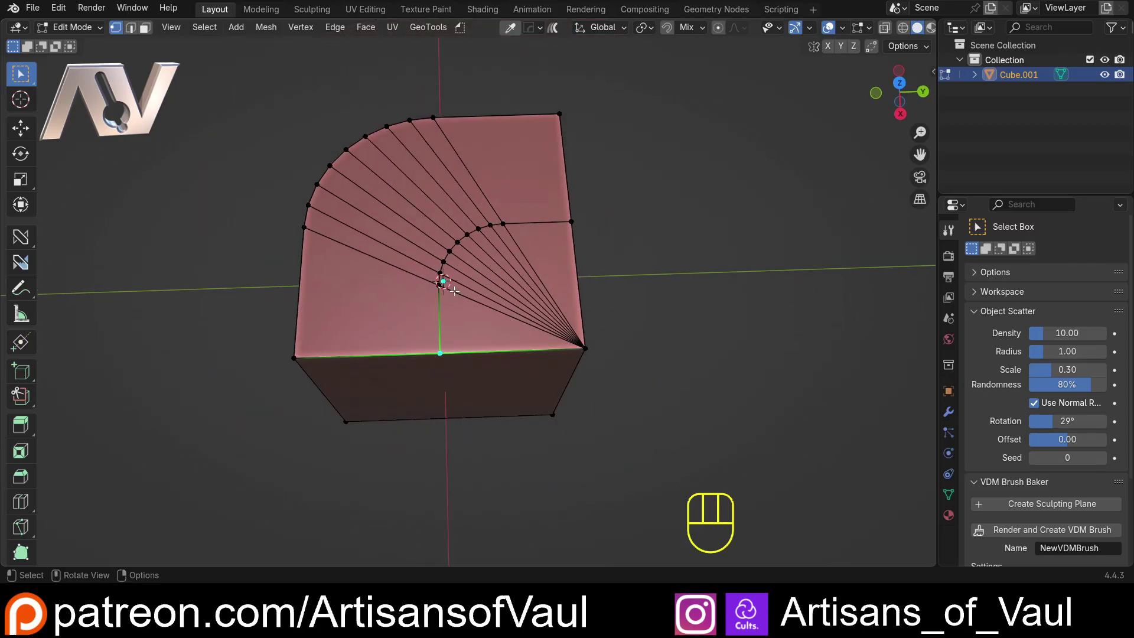
scroll(457, 260, "up", 2)
middle_click_drag(513, 211, 489, 268, "shift")
Select the top face's back corner vertex, preview a Half Knife cut to the diagonally opposite front corner, and cancel the preview
key("Escape")
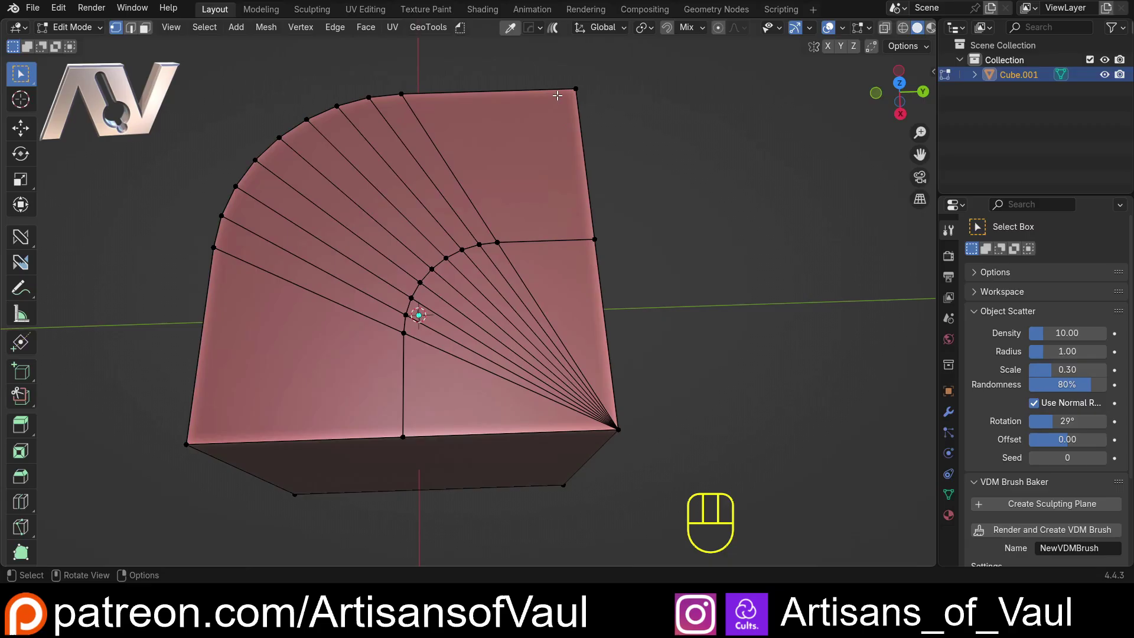
left_click(575, 90)
key("k")
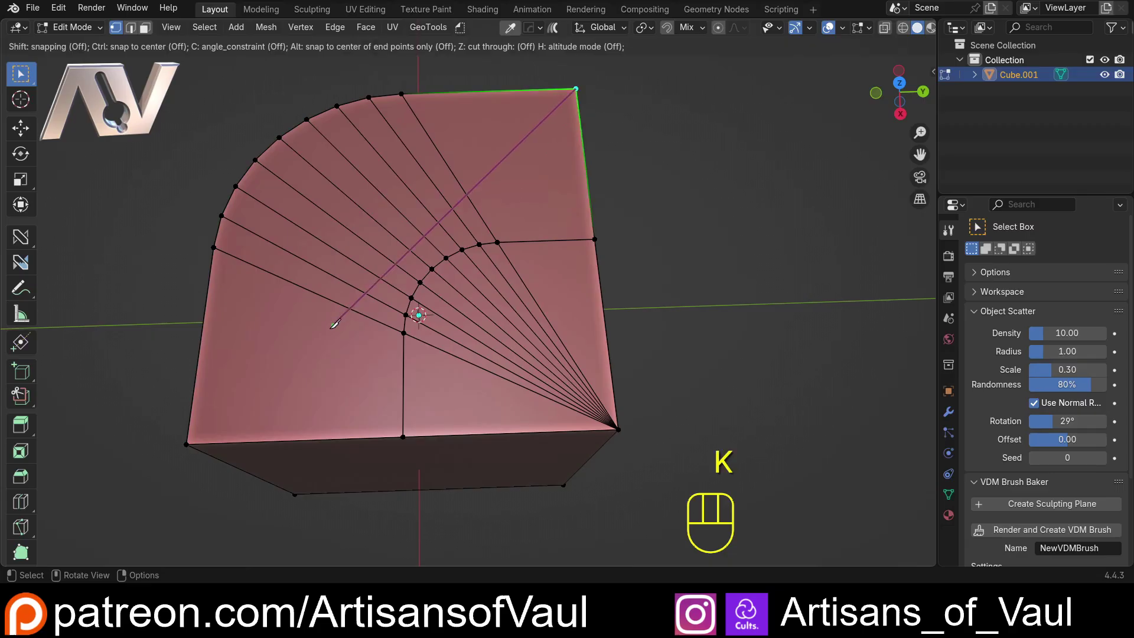
left_click(576, 88)
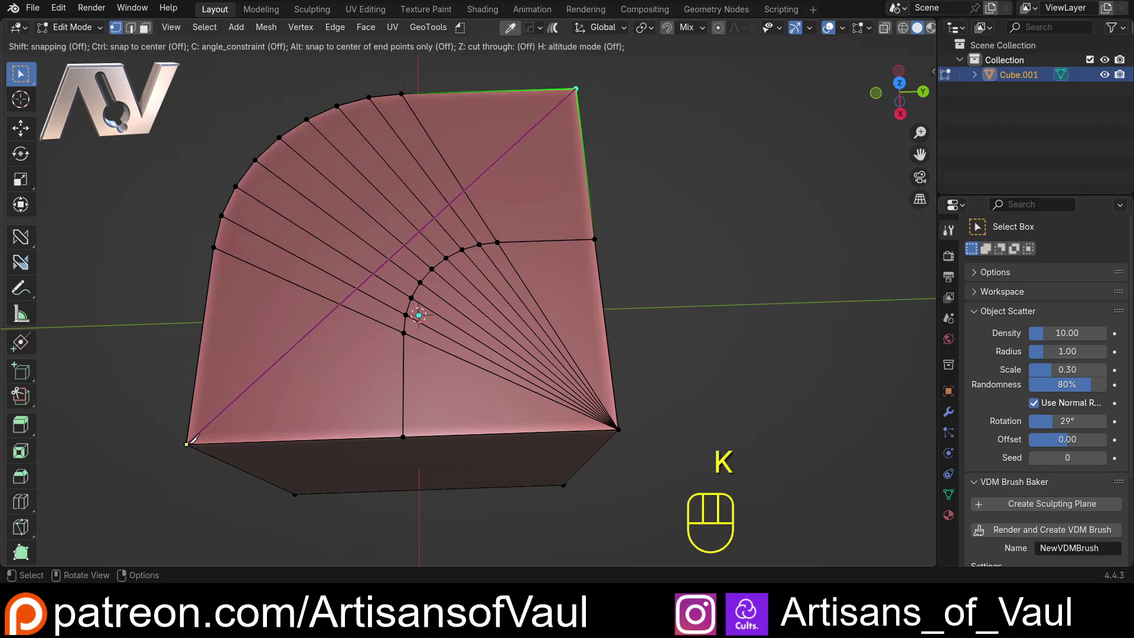
key("Escape")
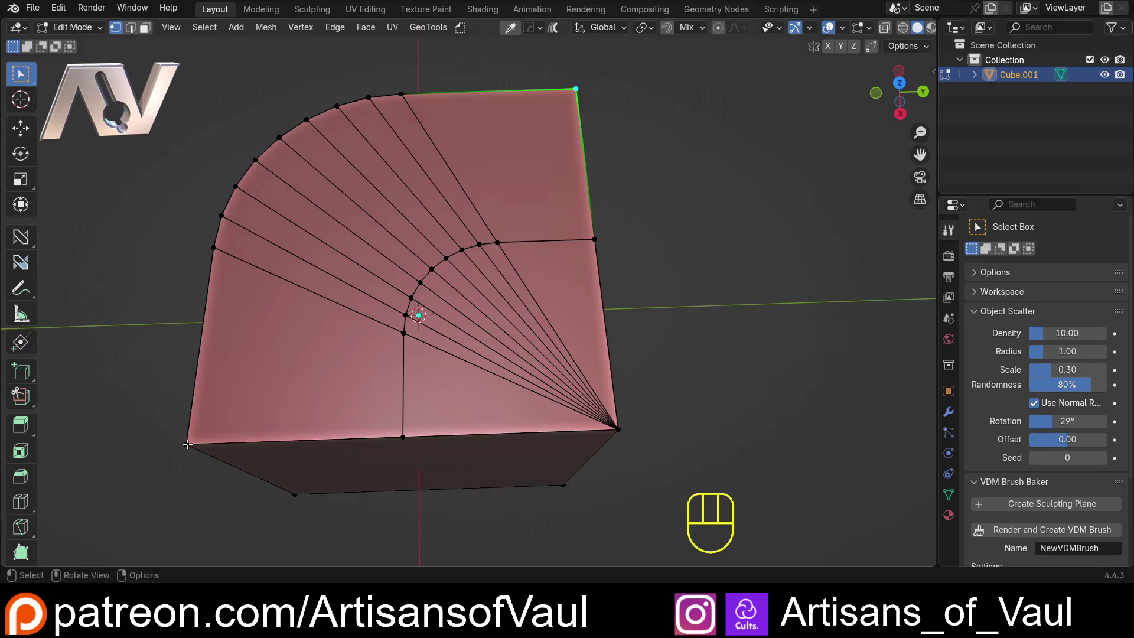
Make an instant Half Knife cut from the selected back corner to the diagonally opposite front corner, and undo it
left_click(188, 444, "shift")
key("shift+k")
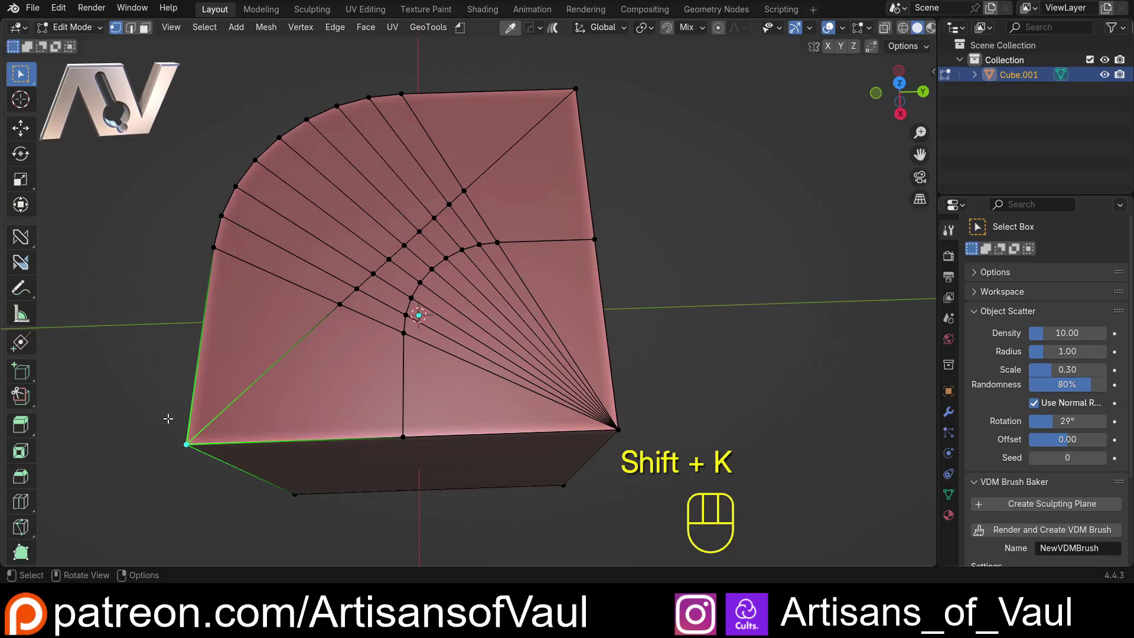
middle_click_drag(167, 417, 257, 413)
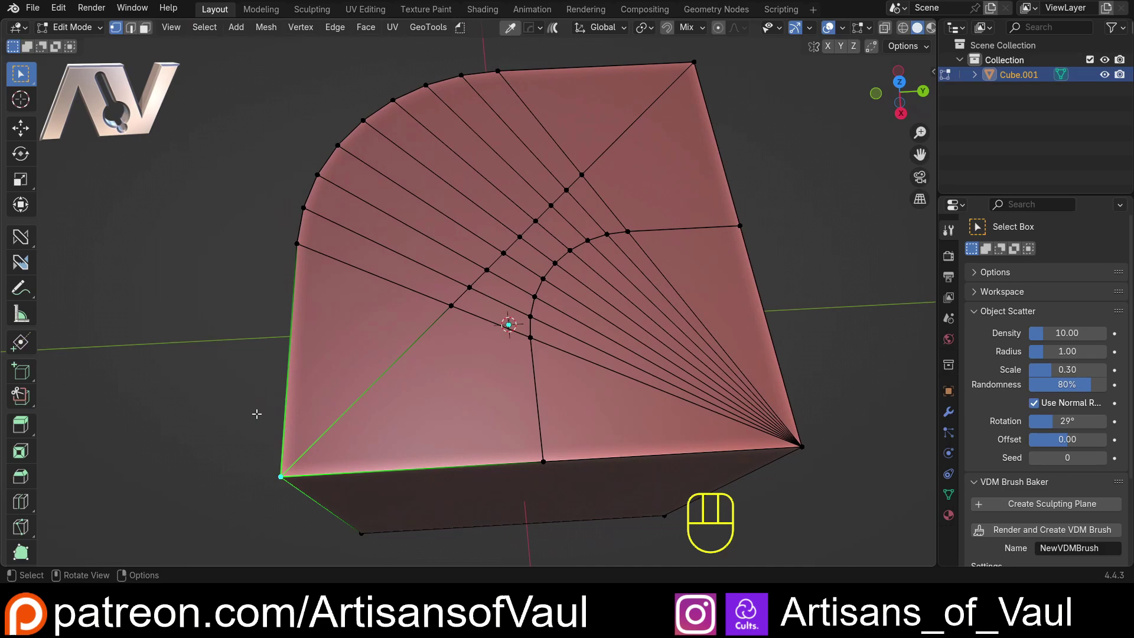
key("ctrl+z")
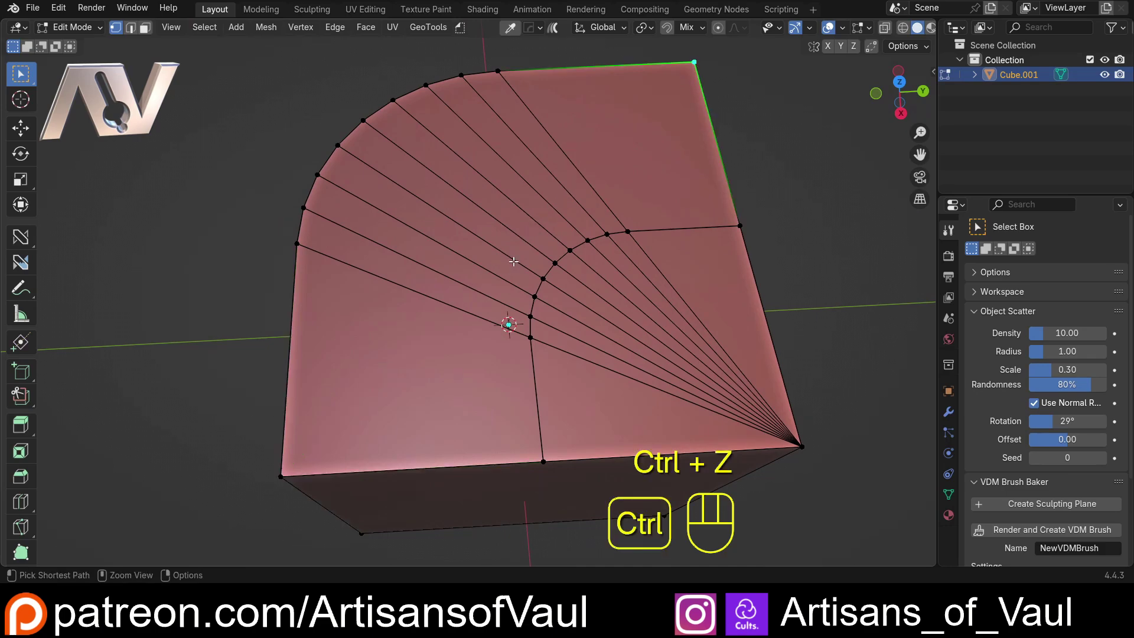
middle_click_drag(508, 181, 456, 241)
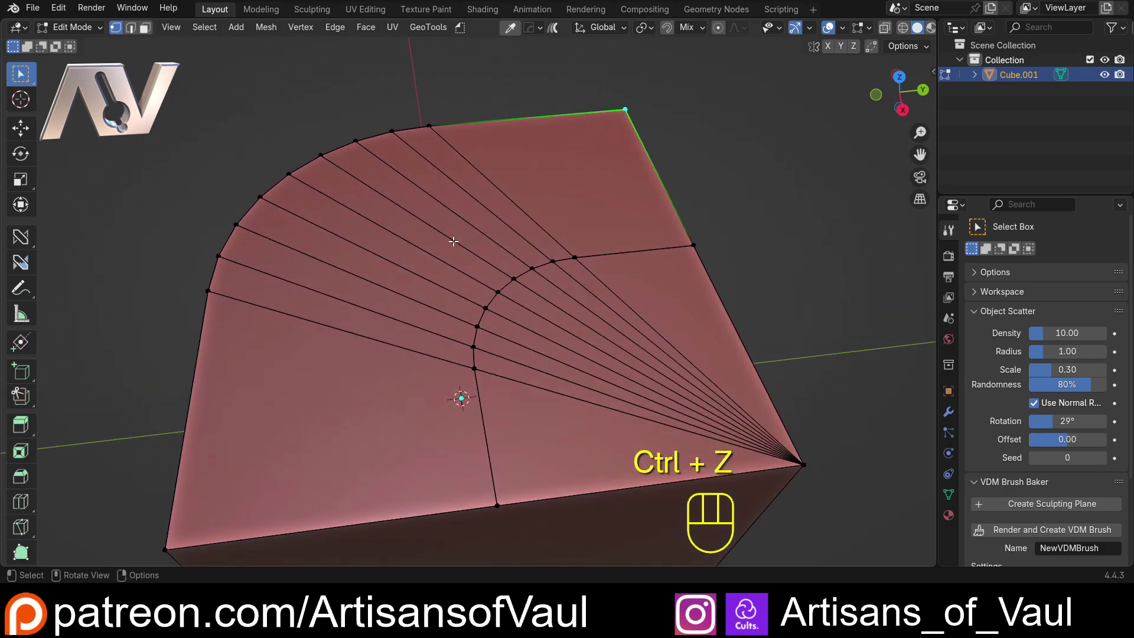
scroll(453, 242, "down", 2)
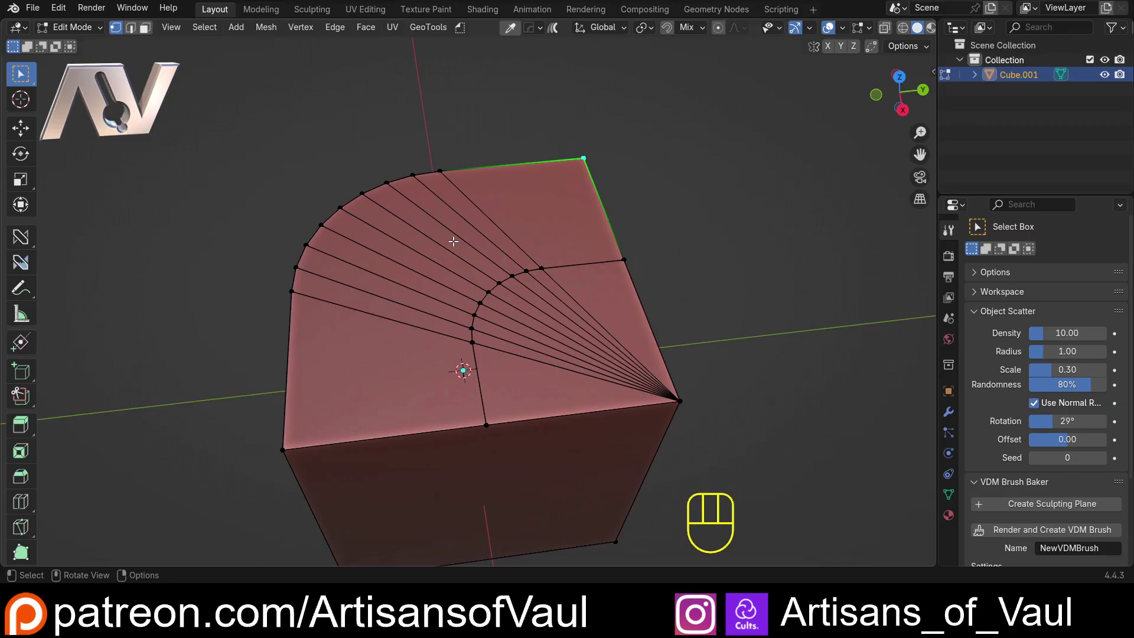
Add a Half Knife entry to the keymaps in the add-on's preferences, assign it to Button4 Mouse, and expand its options
key("alt+Tab")
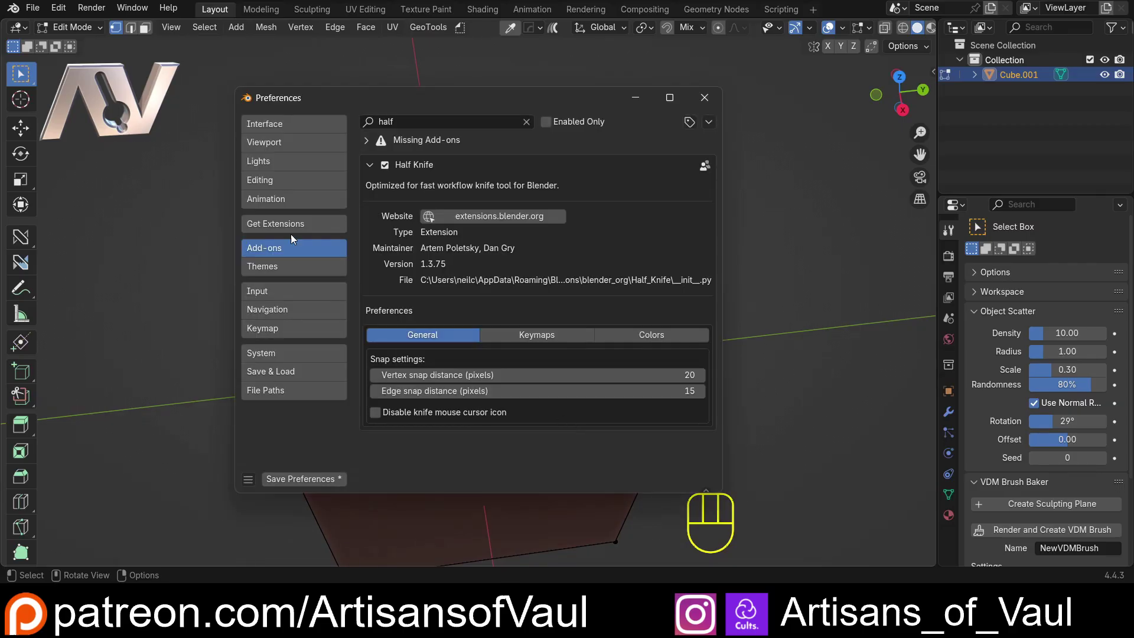
left_click(553, 335)
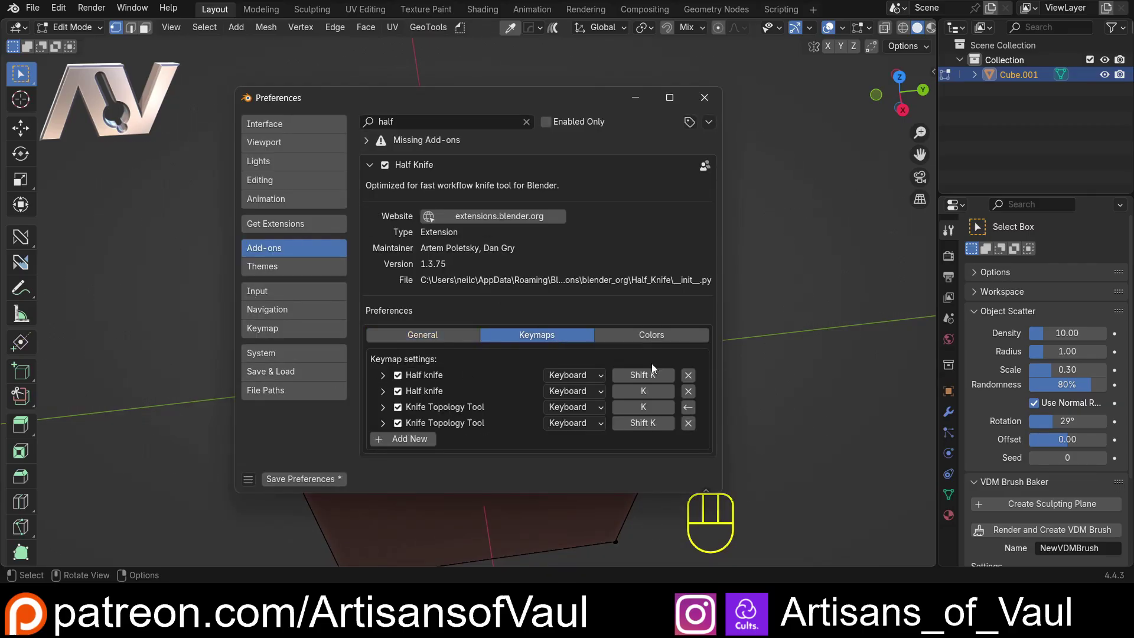
left_click_drag(509, 101, 495, 69)
left_click(413, 406)
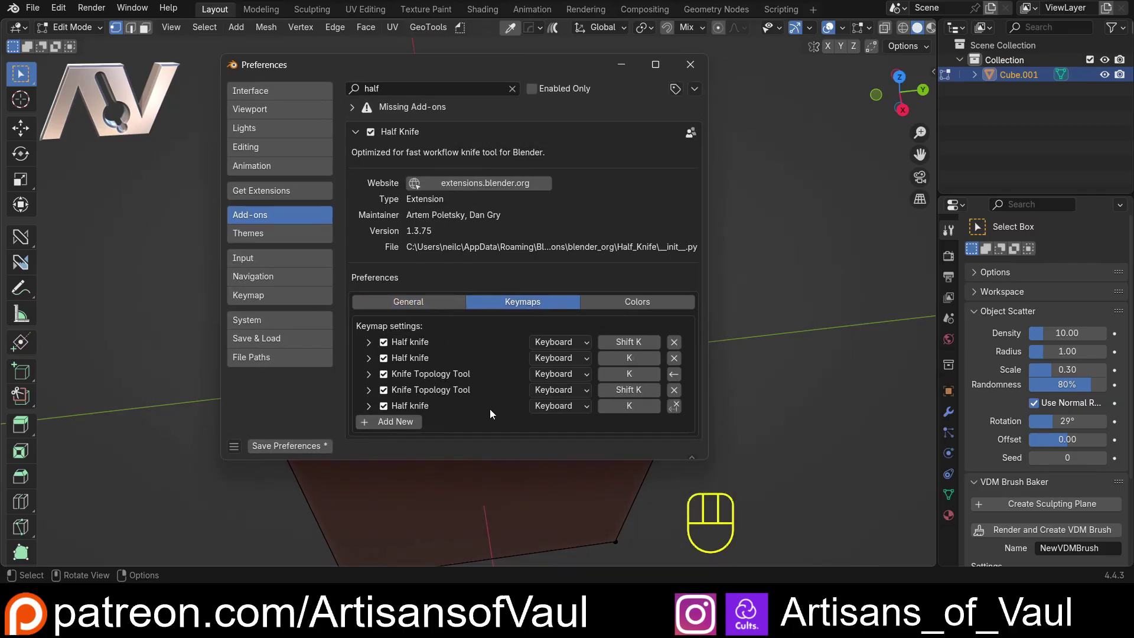
left_click(625, 407)
left_click(369, 406)
scroll(526, 361, "down", 5)
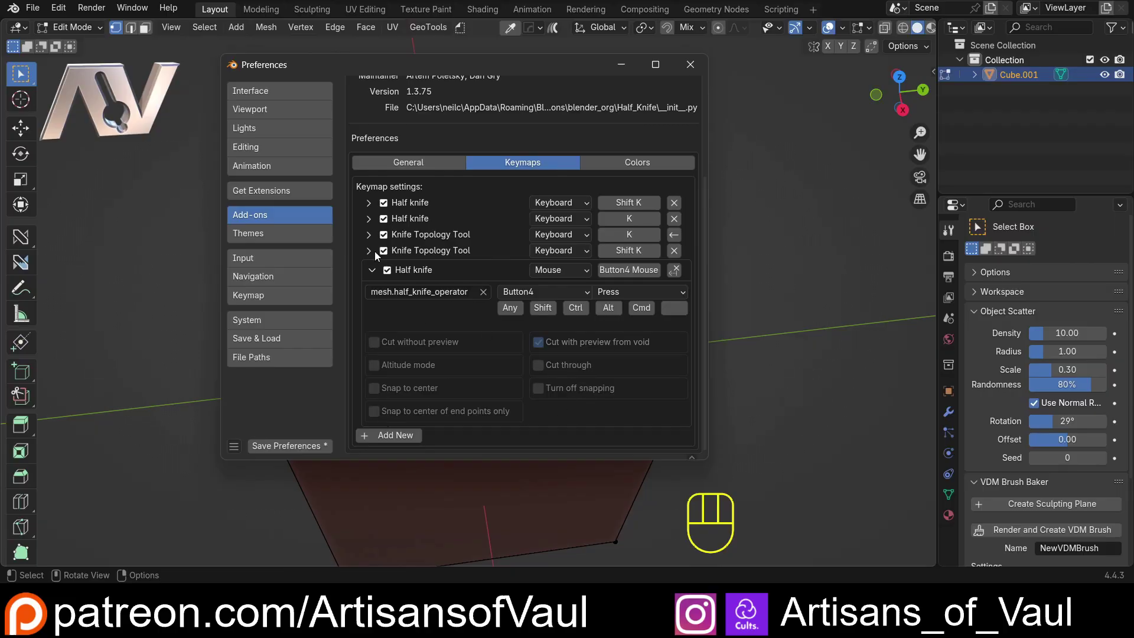
Compare the cut and snapping options of the existing K and Shift K Half Knife keymap entries, and minimize the preferences
left_click(370, 219)
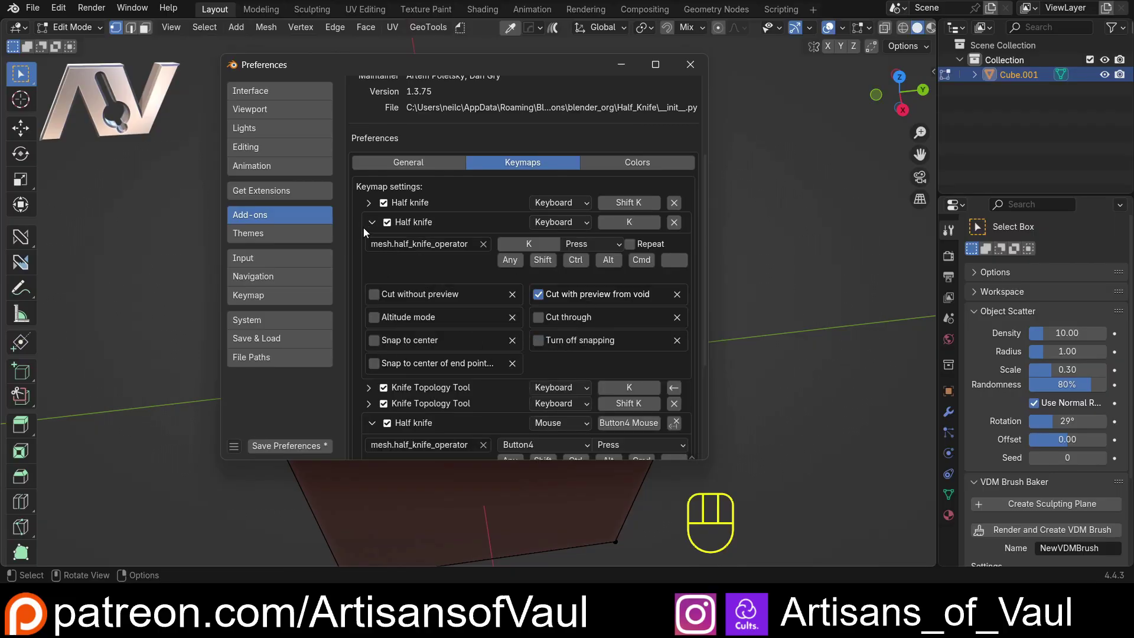
left_click(368, 203)
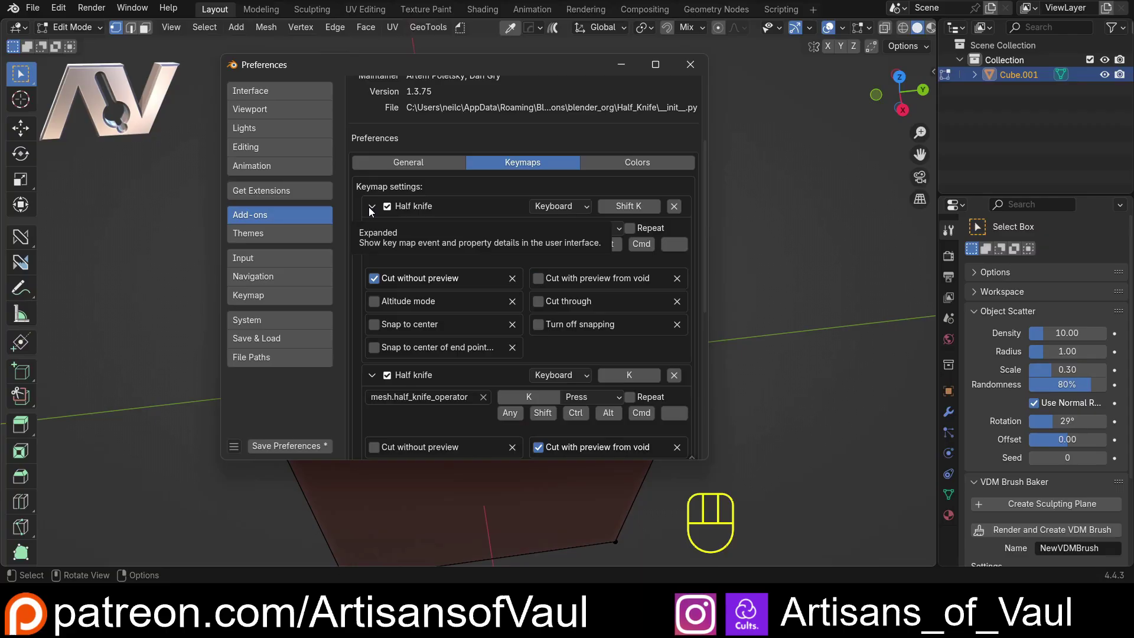
left_click(368, 207)
left_click(369, 207)
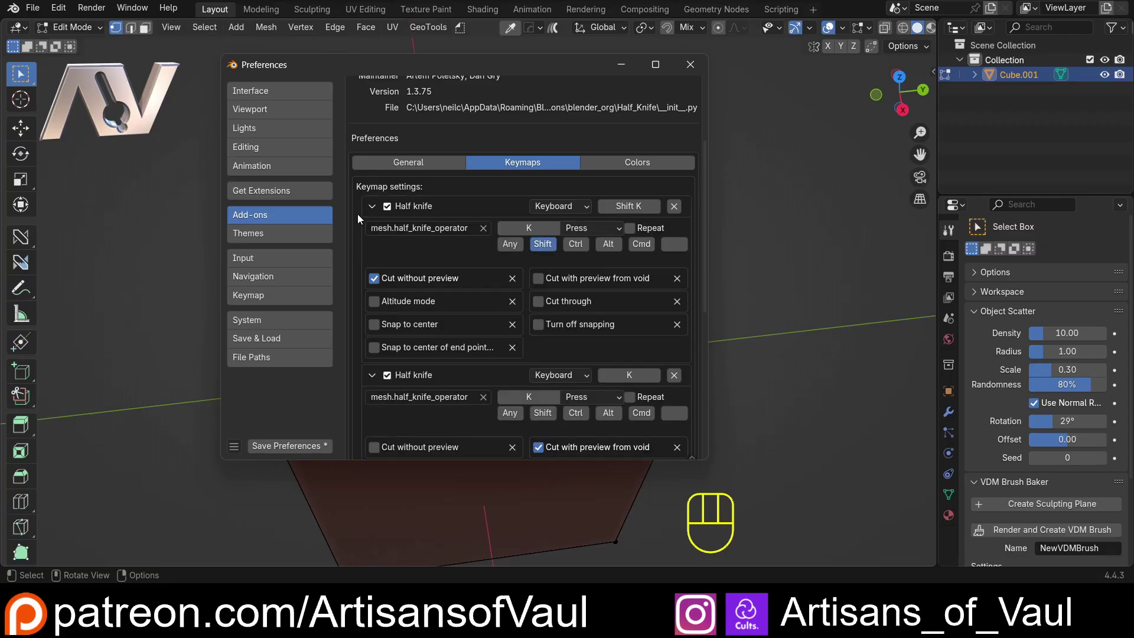
left_click(370, 207)
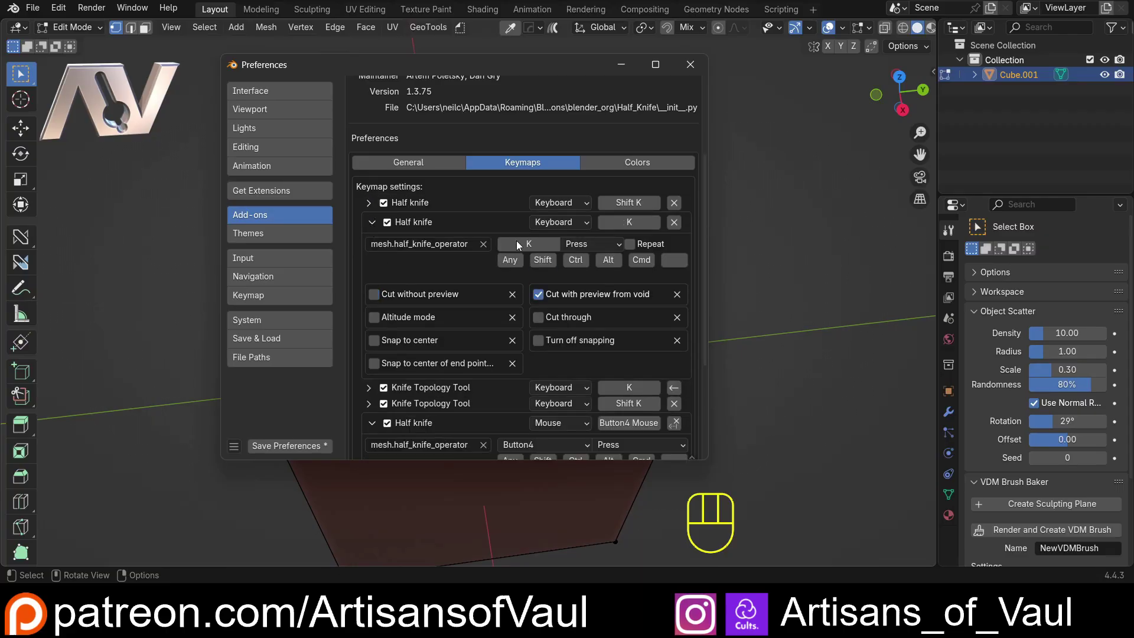
left_click(371, 220)
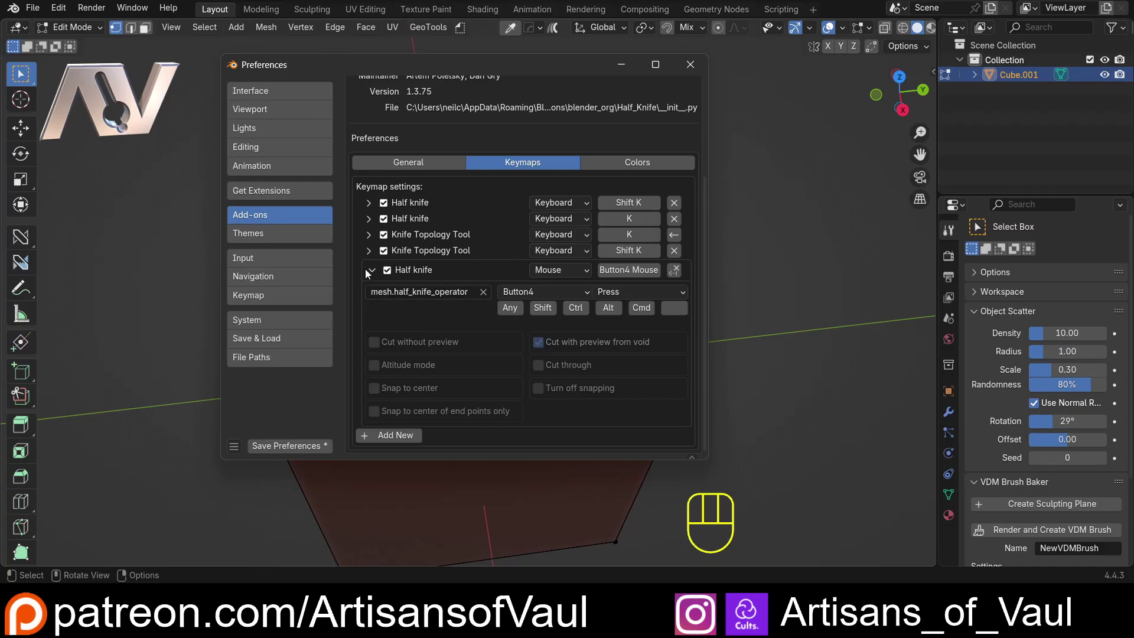
left_click(369, 203)
left_click(369, 203)
left_click(369, 219)
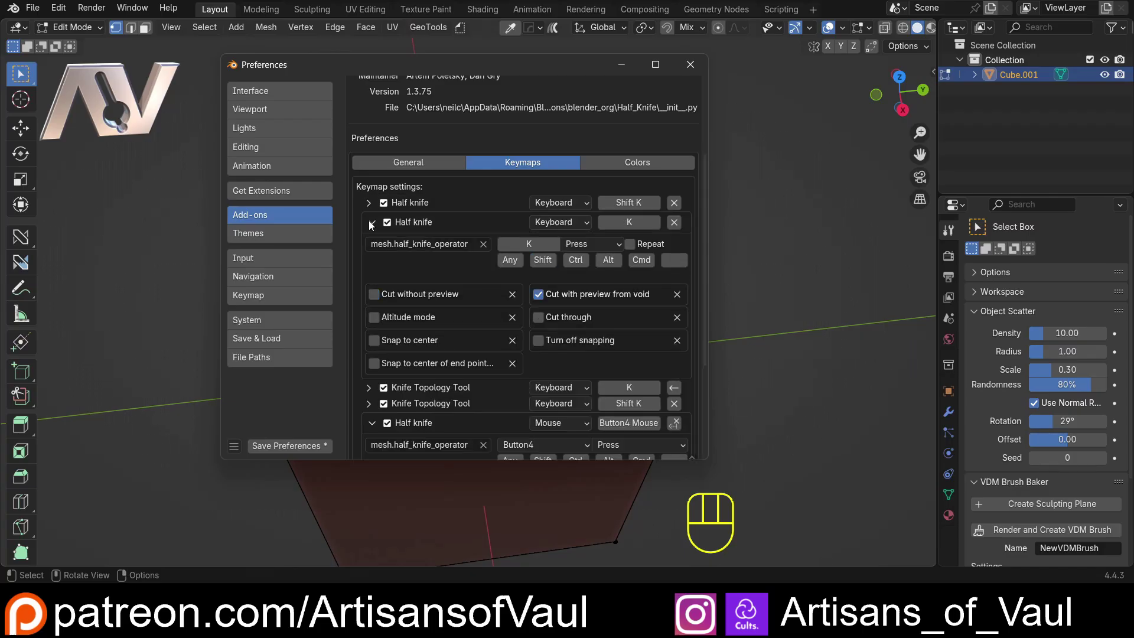
left_click(368, 219)
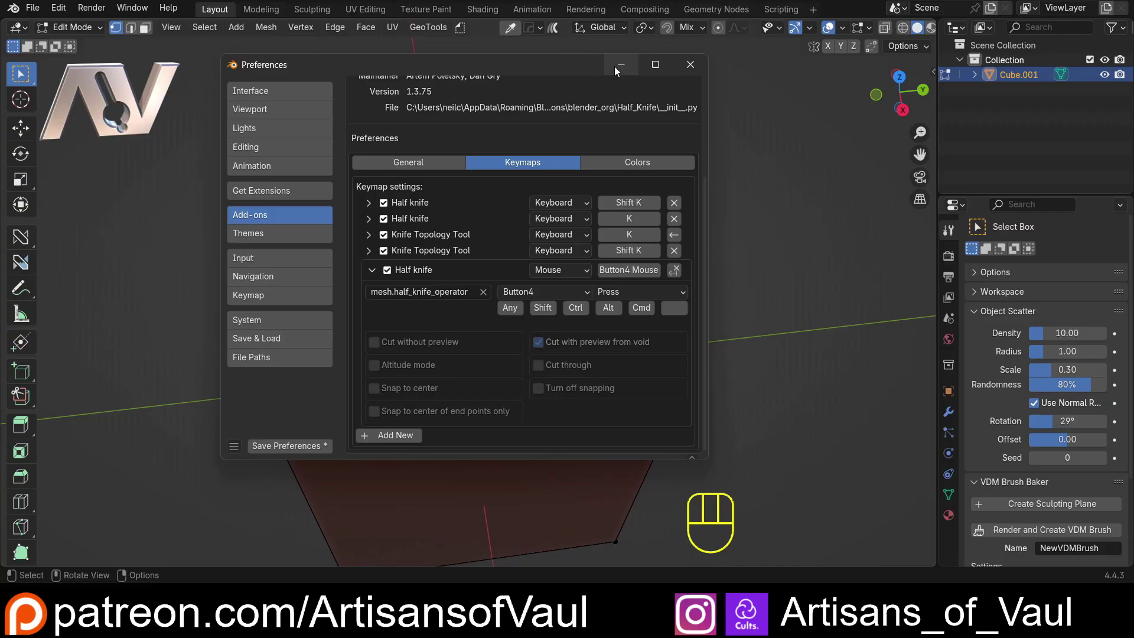
left_click(620, 65)
Make an instant Half Knife cut from the selected back corner across the fan to the opposite front corner using the new mouse shortcut
key("ctrl+z")
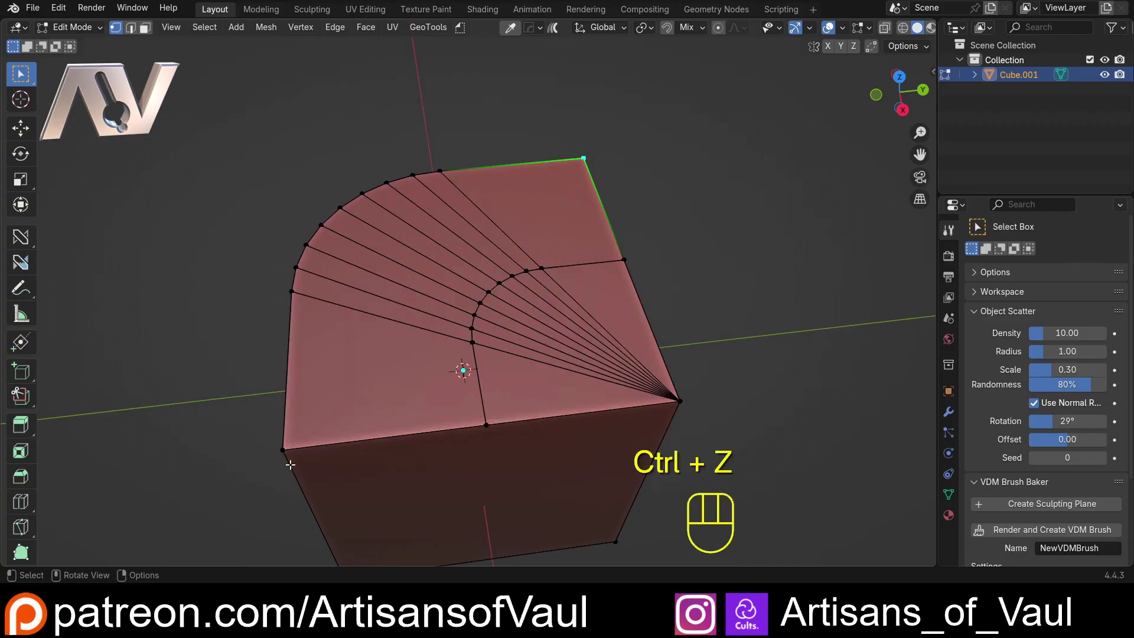
left_click(284, 448, "alt")
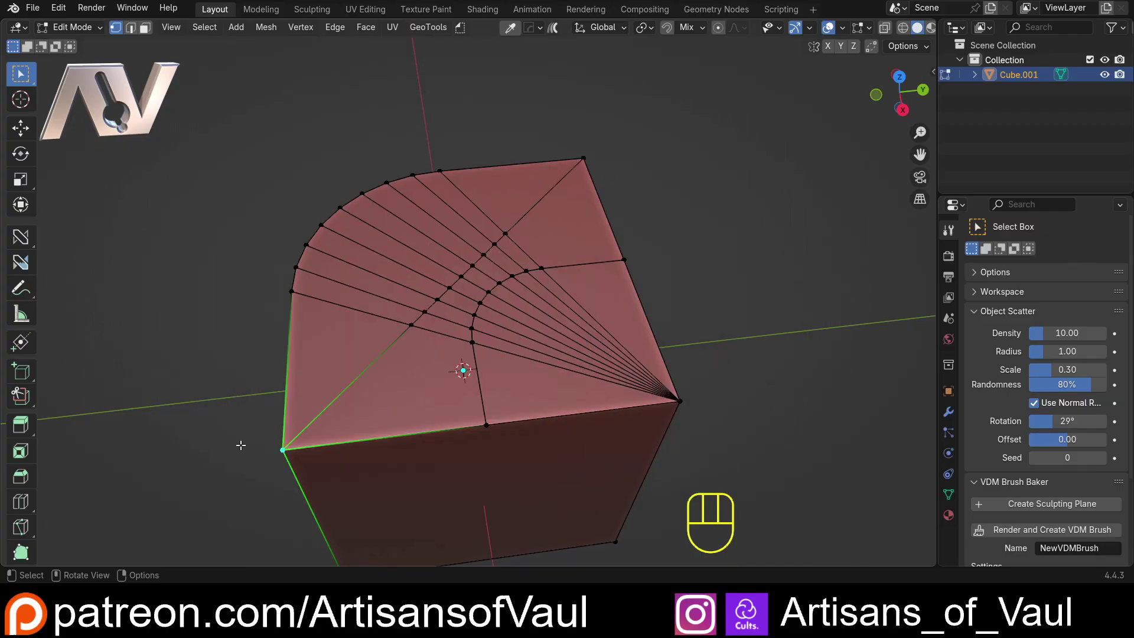
Select all the vertices along the rounded corner of the cube's uncut bottom face, undoing the stray corner pick
middle_click_drag(266, 498, 370, 259)
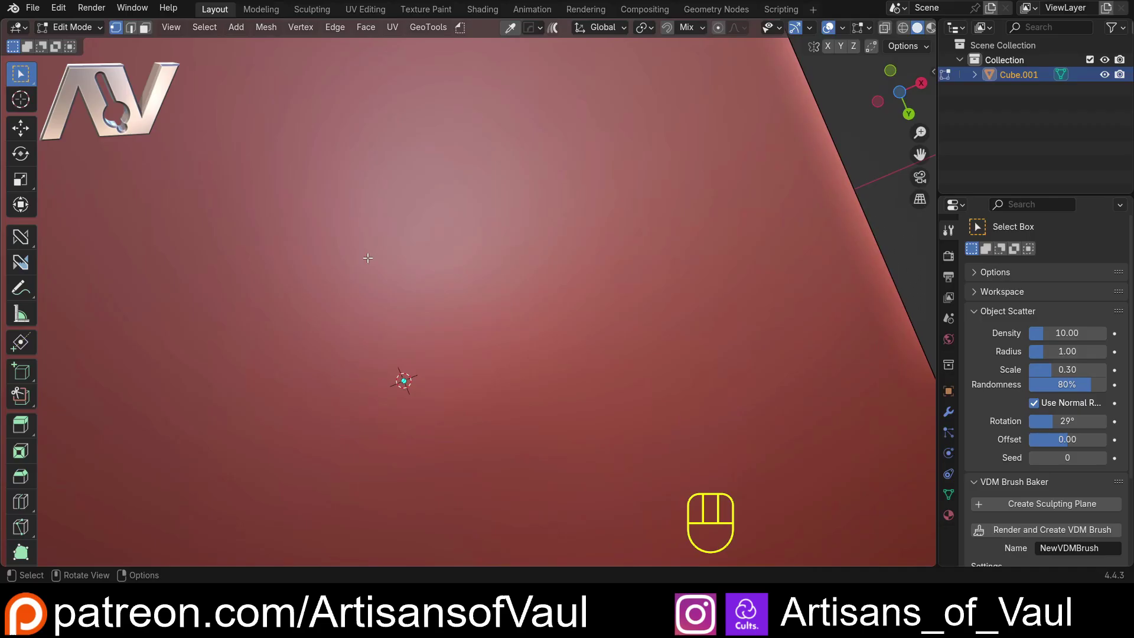
scroll(370, 259, "down", 4)
left_click(353, 189)
left_click(264, 433, "ctrl")
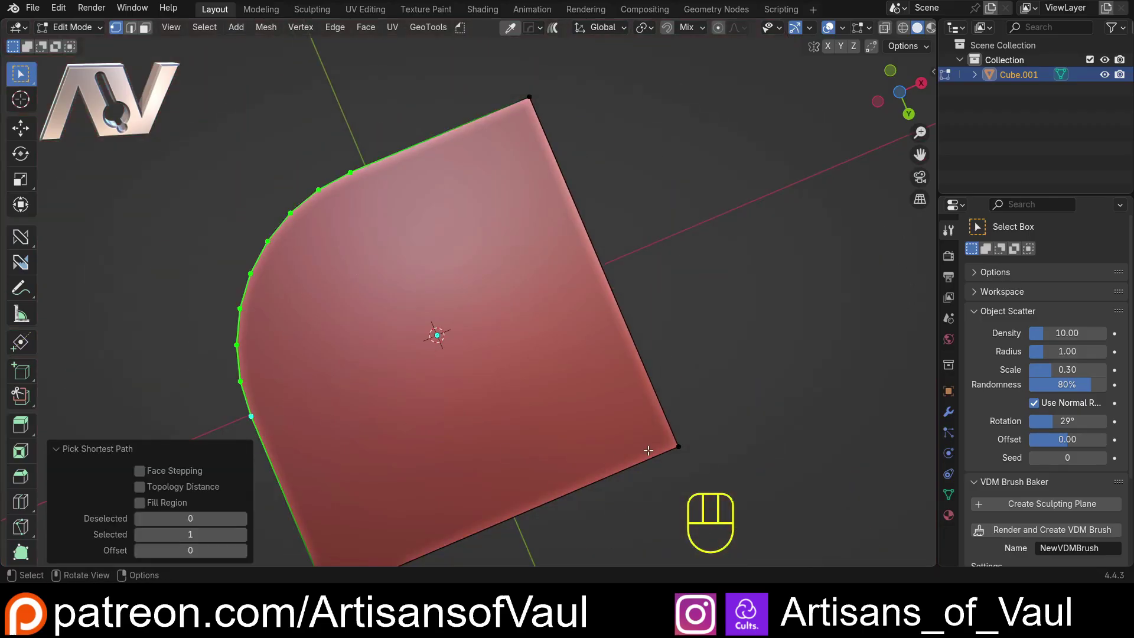
left_click(677, 448, "alt")
key("ctrl+z")
Connect the selected curve vertices to the bottom face's opposite corner with an instant Half Knife cut
middle_click_drag(635, 469, 438, 327, "shift")
scroll(438, 326, "up", 5)
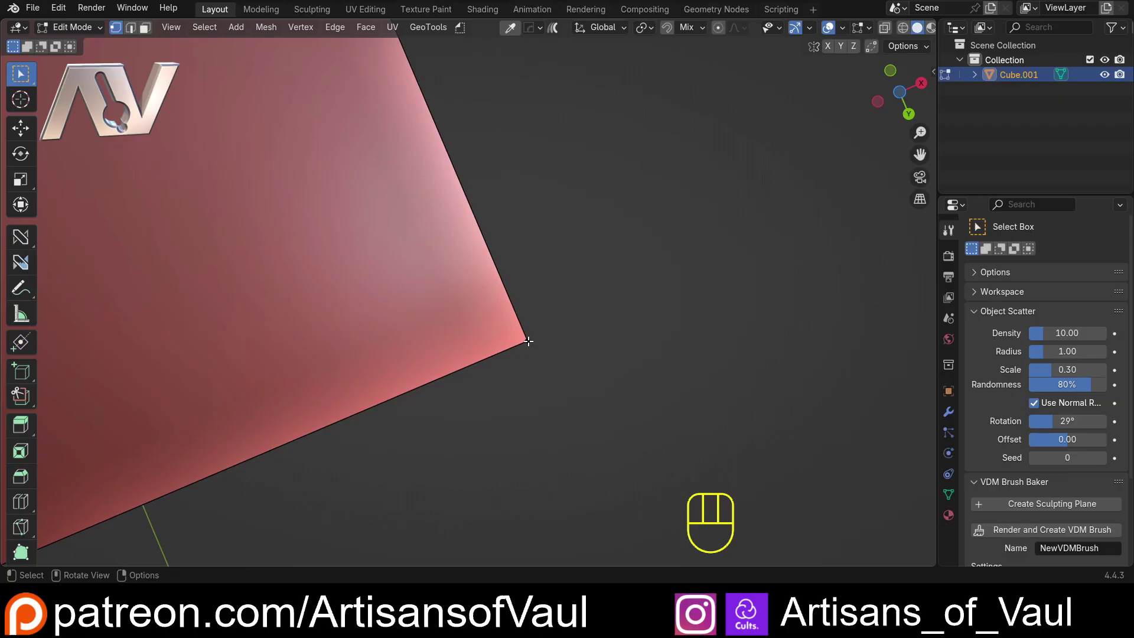
left_click(528, 341, "shift")
key("j")
scroll(626, 372, "up", 3)
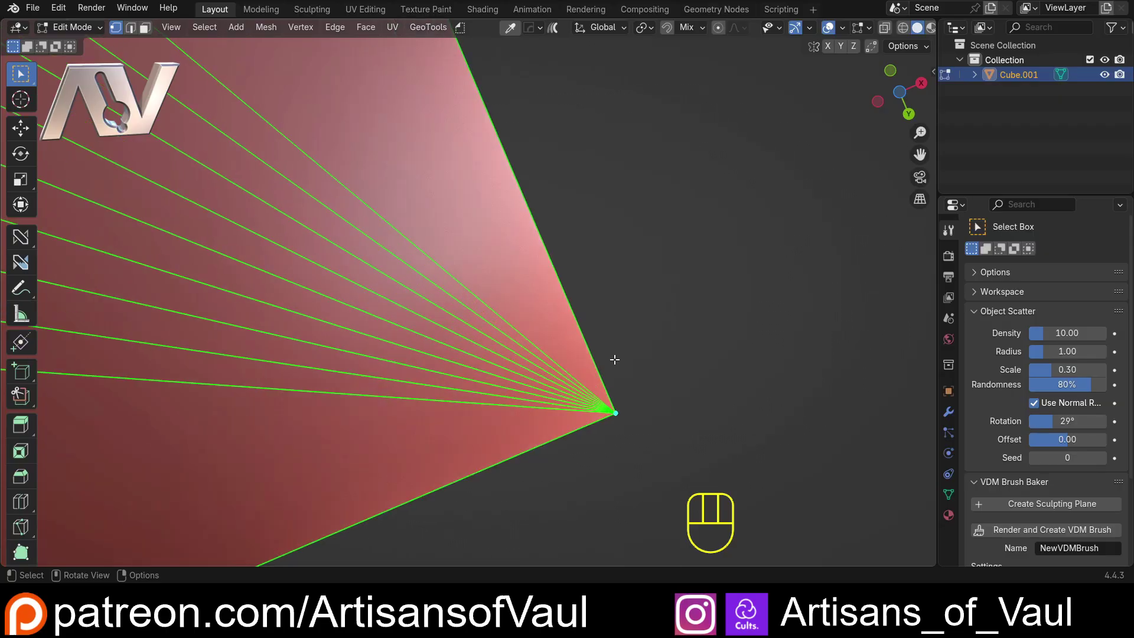
Undo the instant Half Knife fan cut on the cube's bottom face
scroll(615, 360, "down", 14)
middle_click_drag(263, 208, 408, 296, "shift")
middle_click_drag(415, 295, 388, 377)
middle_click_drag(575, 309, 440, 272, "shift")
scroll(443, 306, "up", 3)
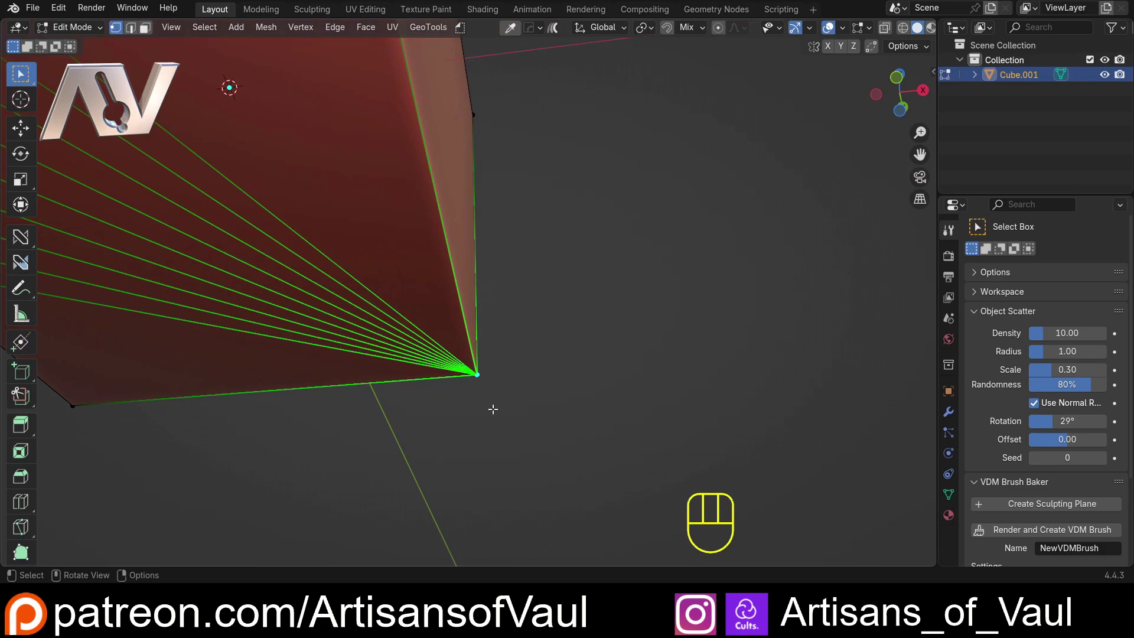
key("ctrl+z")
key("ctrl+z")
middle_click_drag(481, 379, 507, 314)
key("ctrl+z")
middle_click_drag(491, 400, 499, 348)
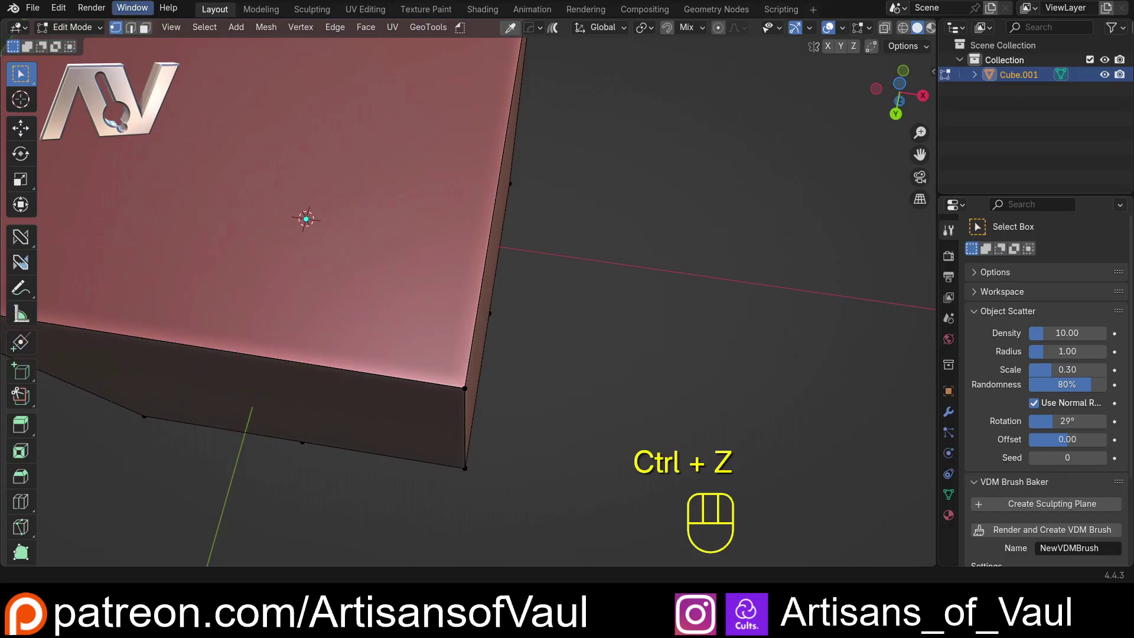
Set Half Knife's vertex snap distance to 40 pixels in the add-on preferences, and close the preferences window
key("alt+Tab")
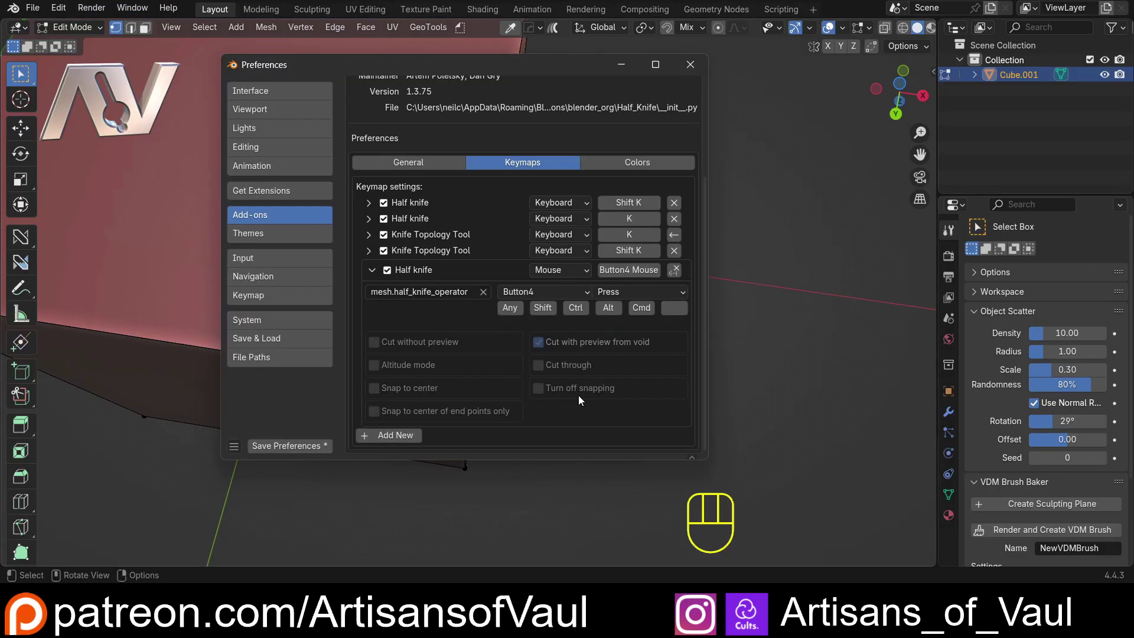
left_click(425, 165)
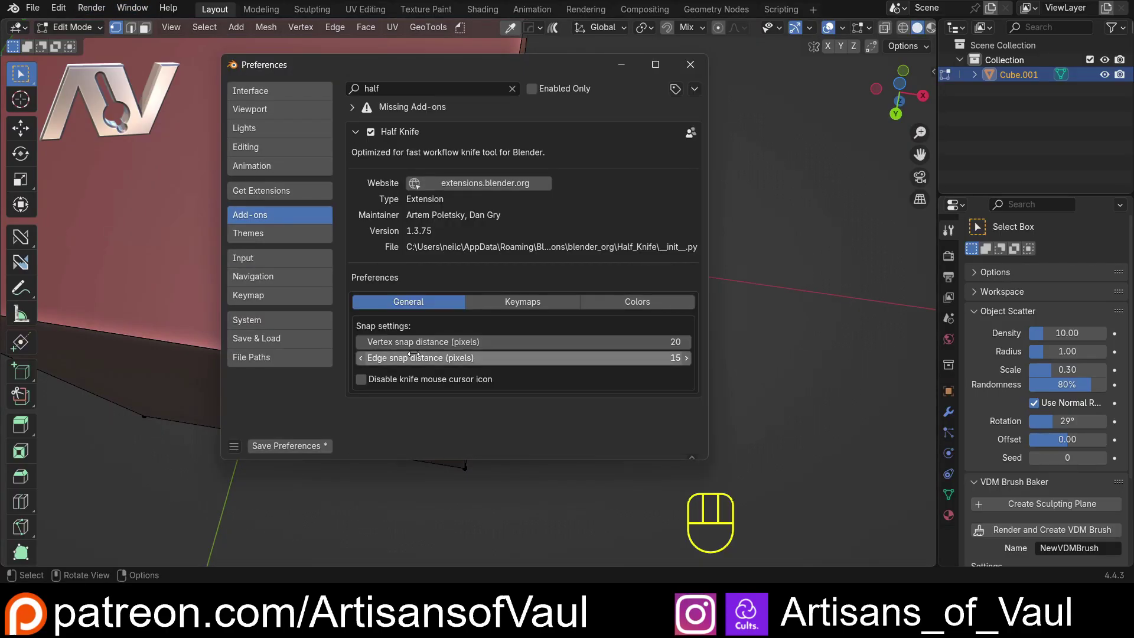
left_click(624, 339)
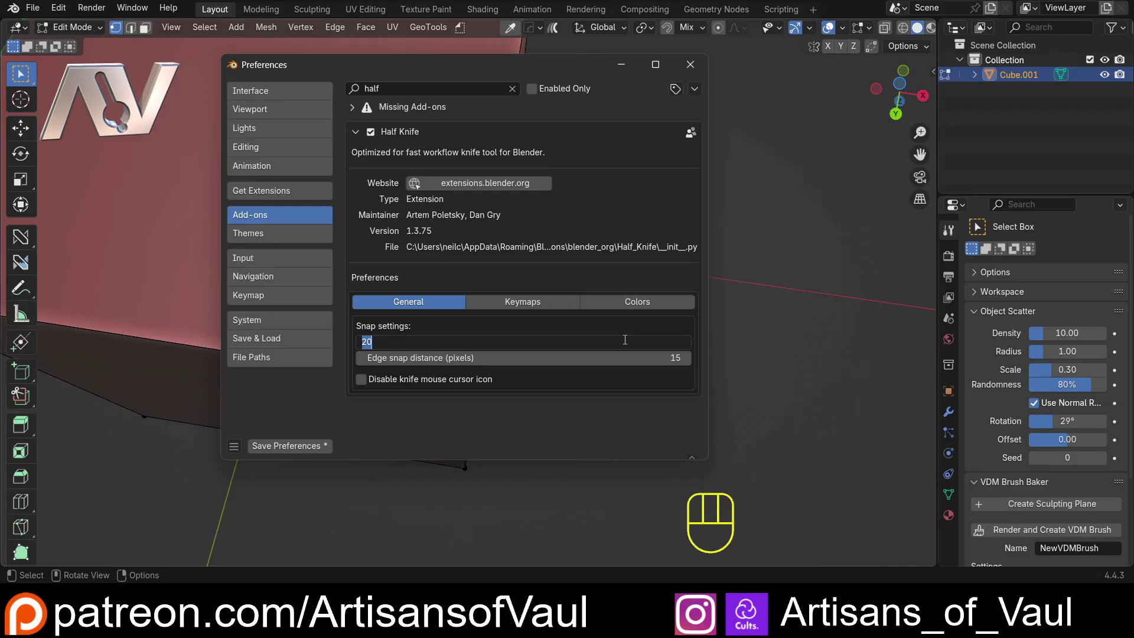
type("40")
key("Return")
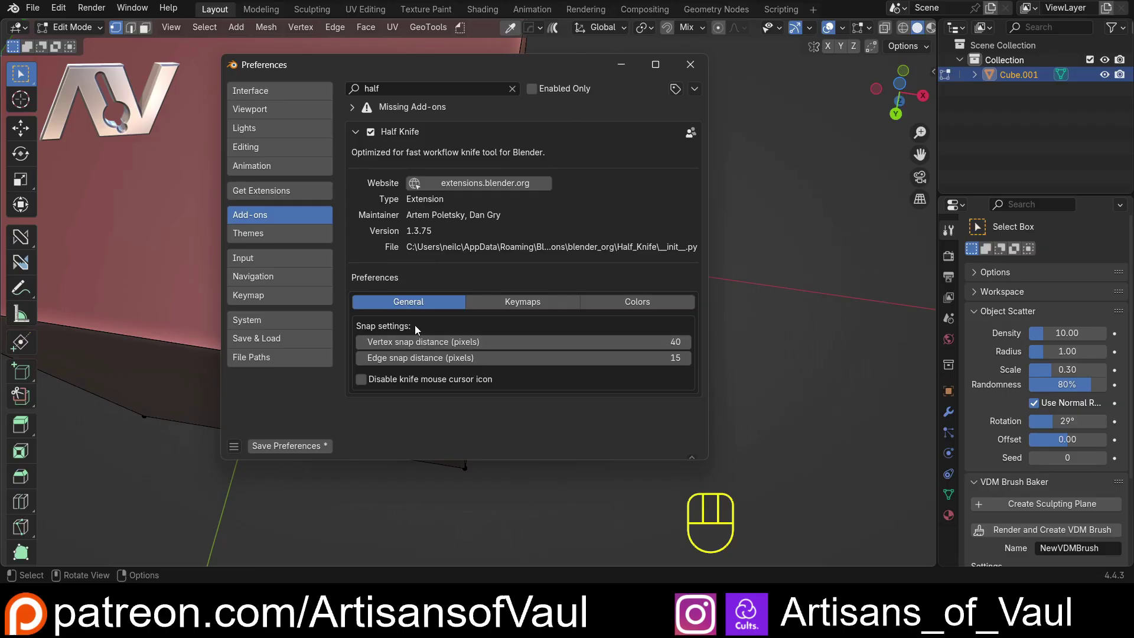
left_click(690, 63)
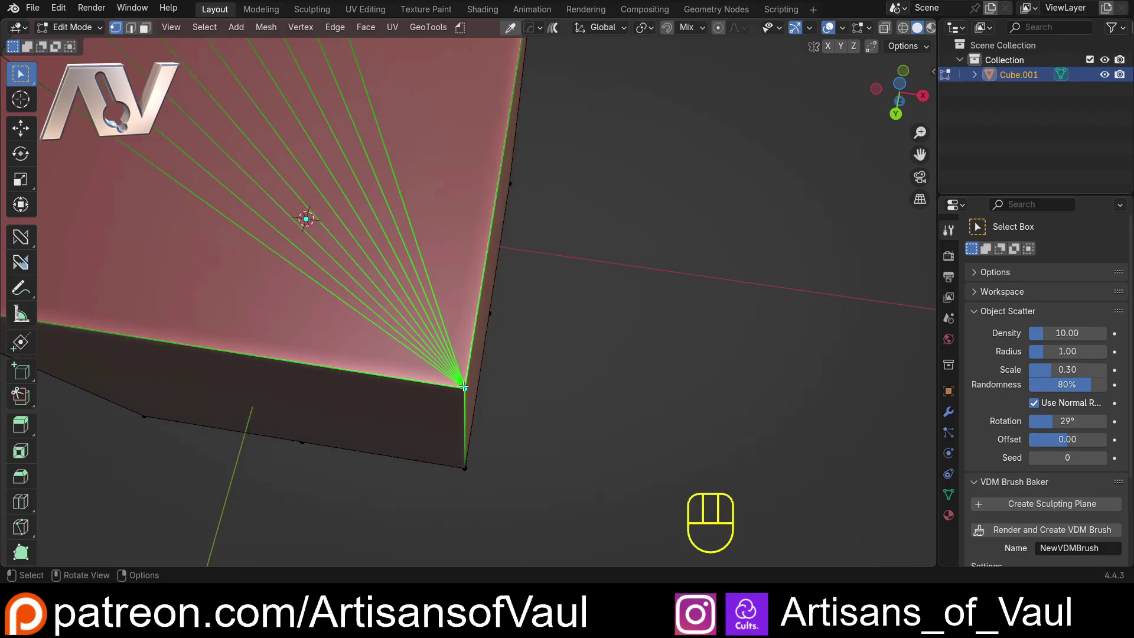
Undo the repeated fan cut and reconnect the curve vertices to the bottom face's opposite corner with an instant Half Knife cut
key("ctrl+z")
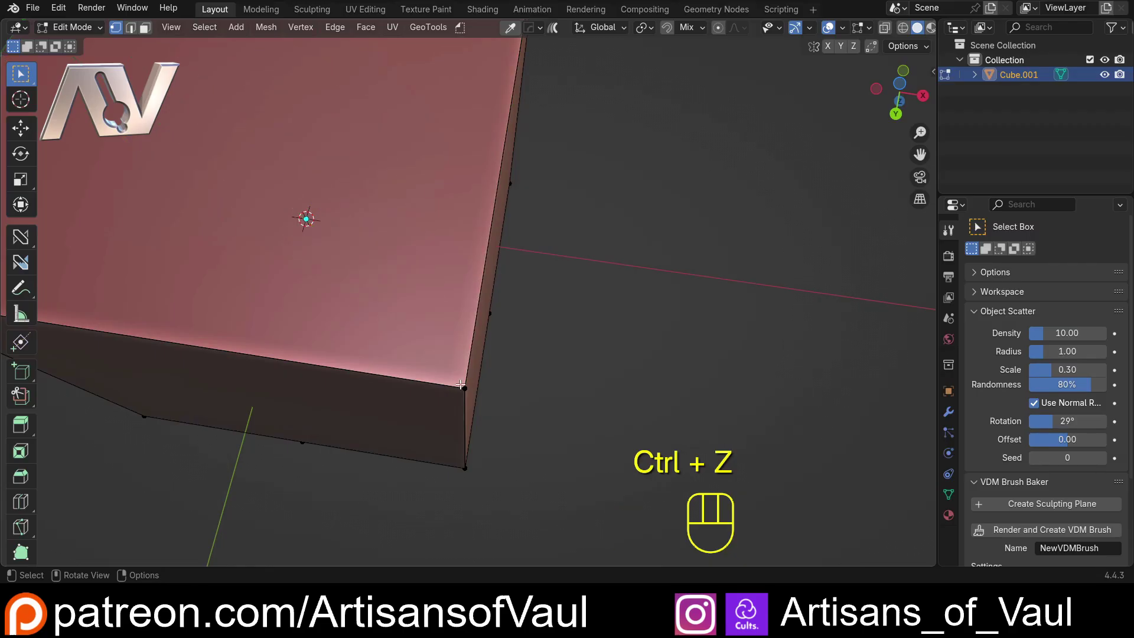
left_click(461, 384)
scroll(544, 365, "down", 5)
middle_click_drag(388, 256, 450, 366, "shift")
scroll(436, 310, "up", 3)
scroll(456, 235, "down", 3)
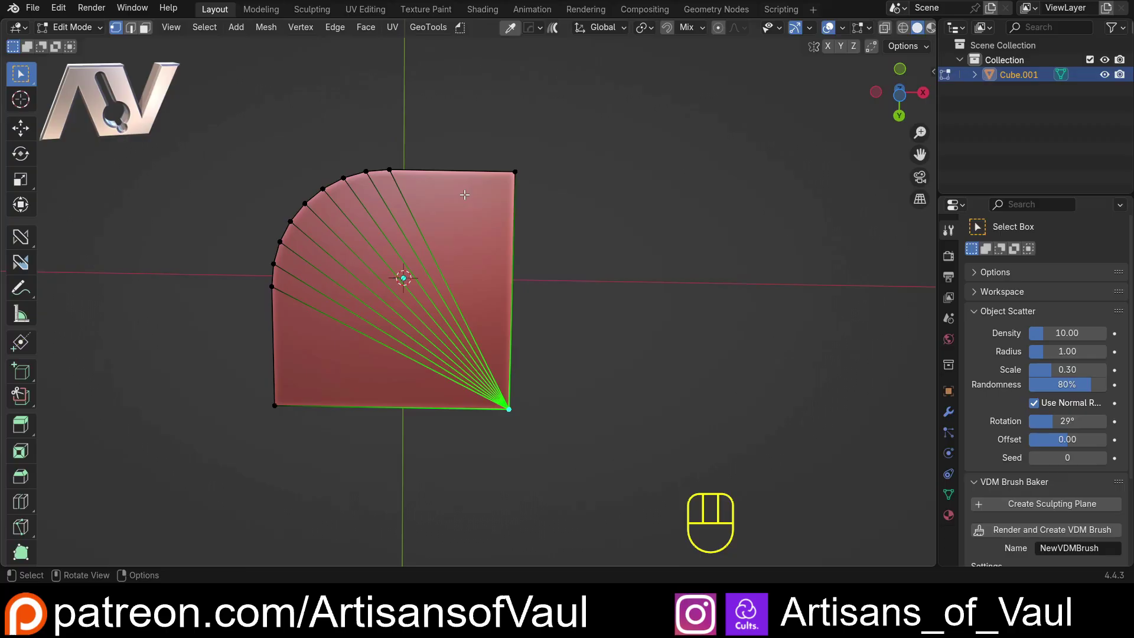
middle_click_drag(465, 195, 437, 225)
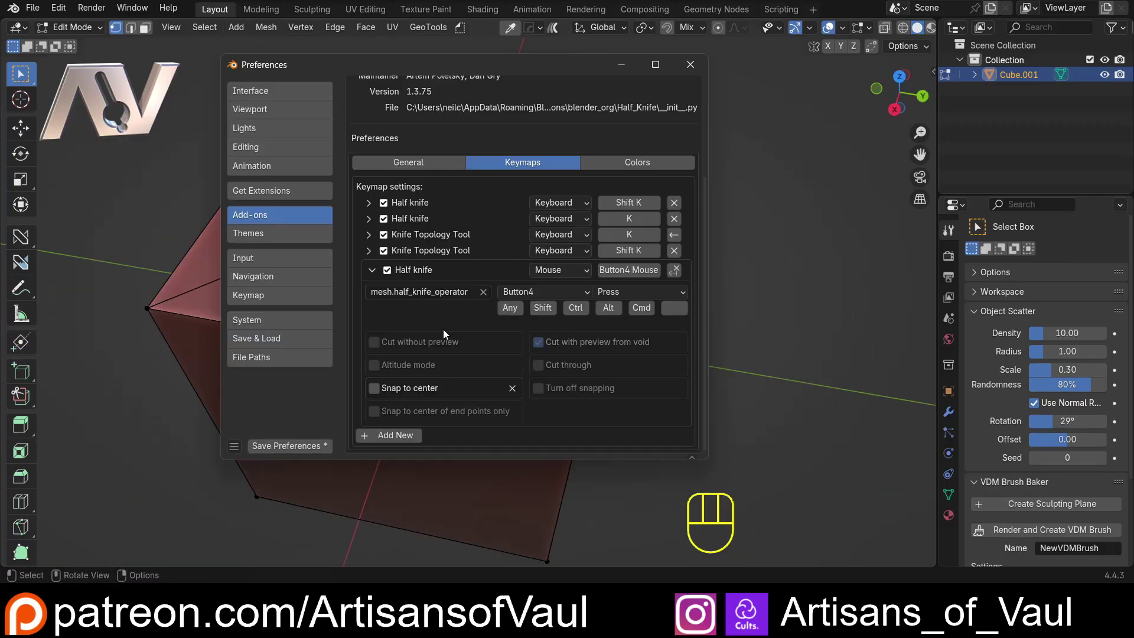
Add a second custom Half Knife keymap entry and bind it to the mouse's Button4
left_click(373, 434)
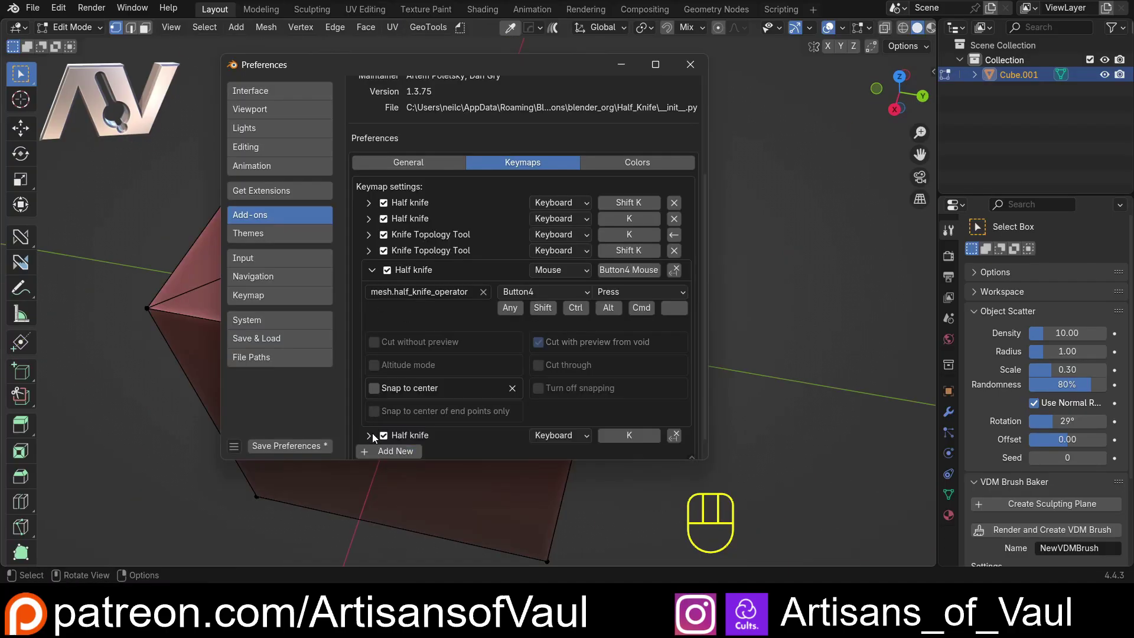
scroll(408, 364, "down", 1)
left_click(371, 422)
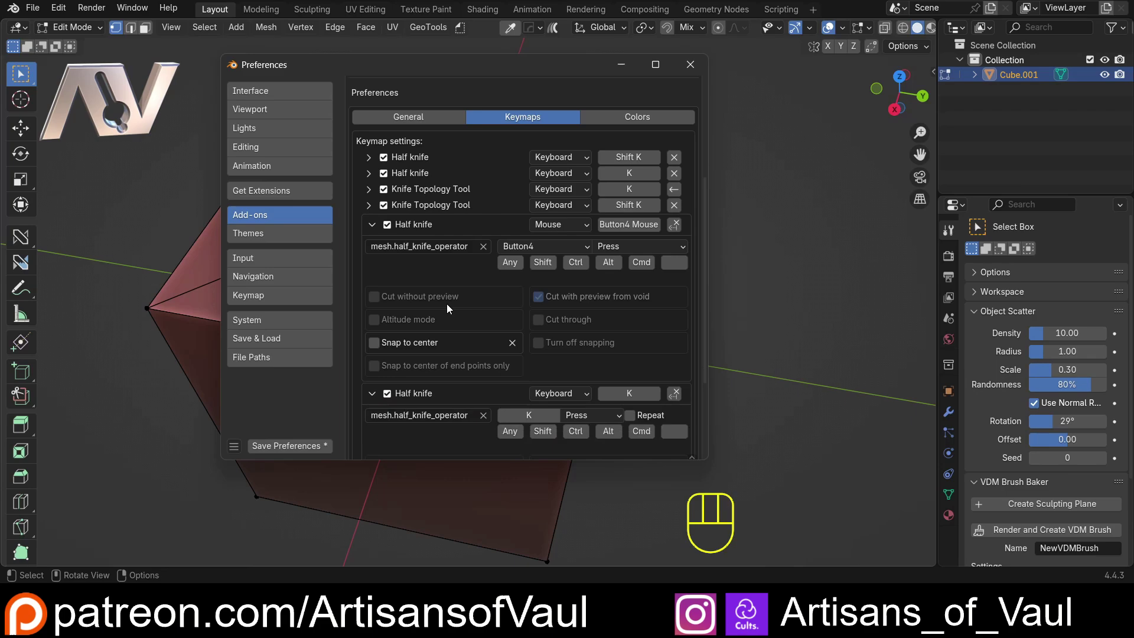
scroll(447, 304, "down", 6)
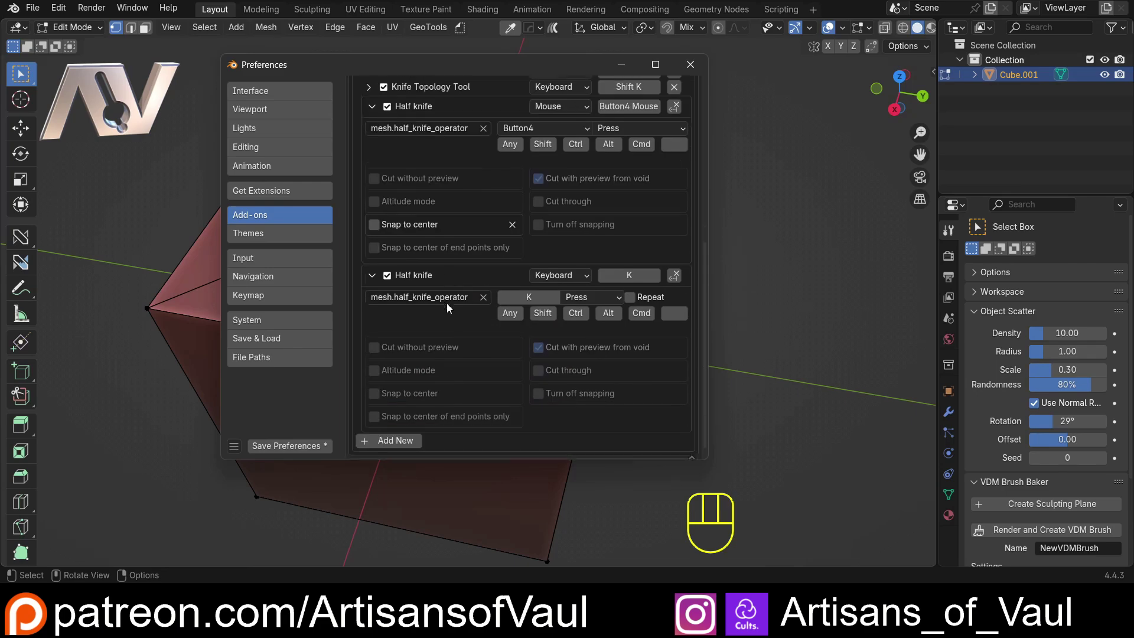
left_click(625, 269)
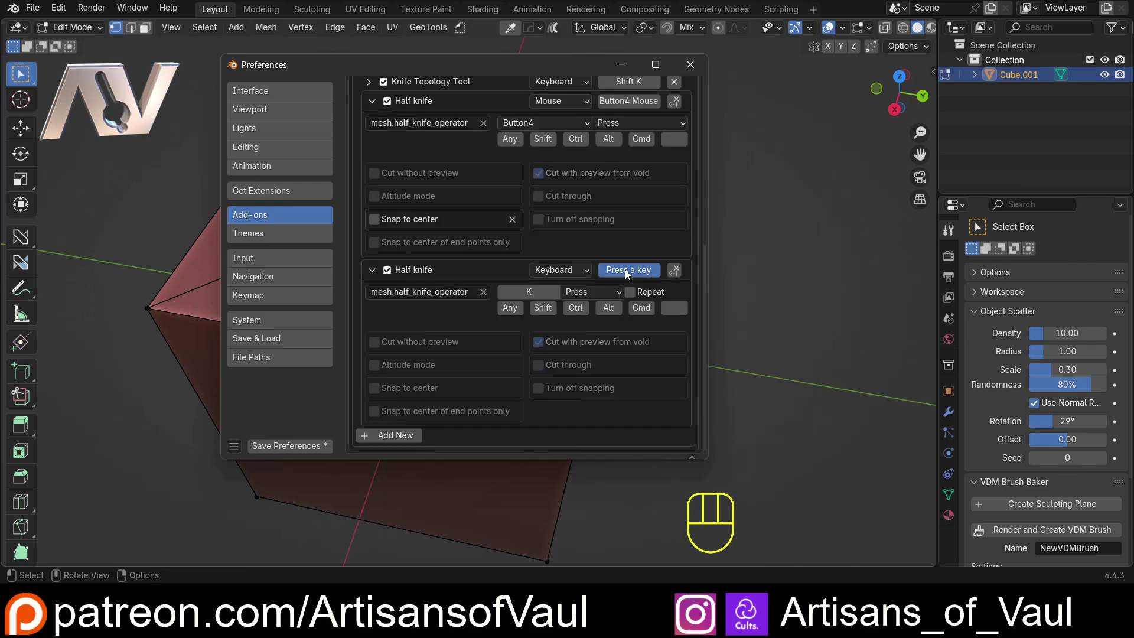
Add the Shift modifier and enable Snap to center for the new Half Knife entry, and minimize the preferences
left_click(539, 307)
left_click(377, 393)
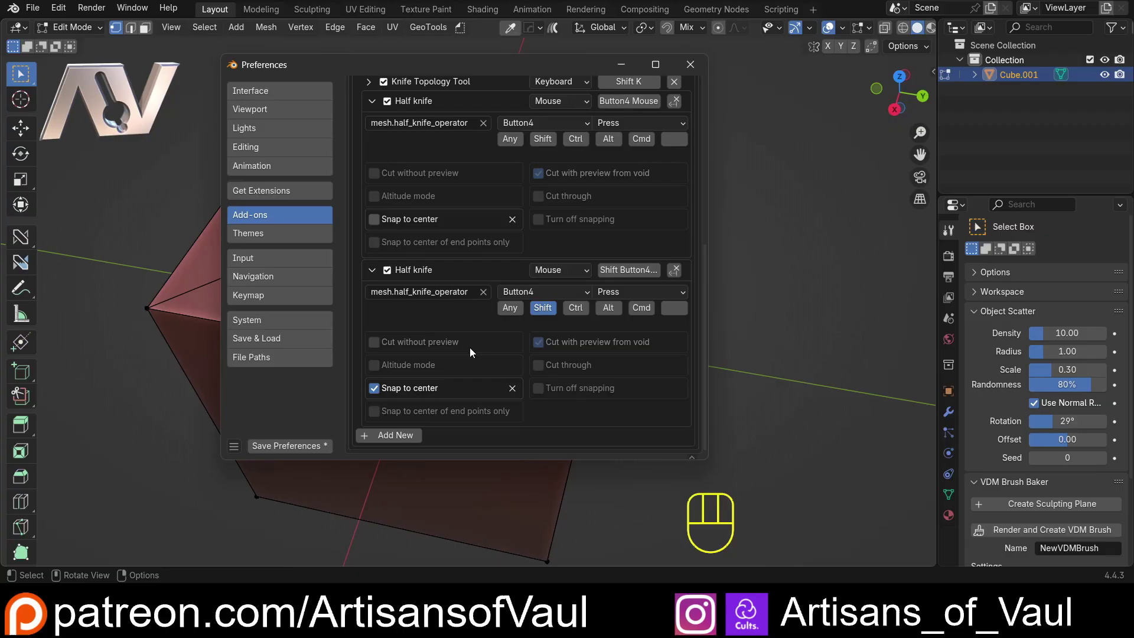
scroll(470, 348, "up", 1)
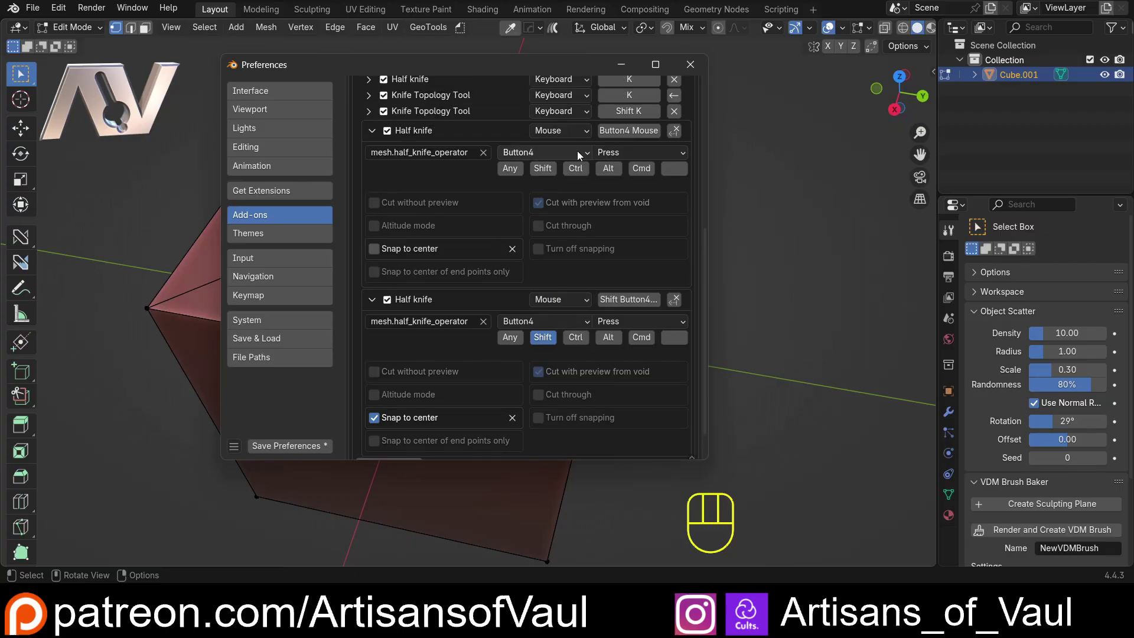
scroll(435, 255, "down", 1)
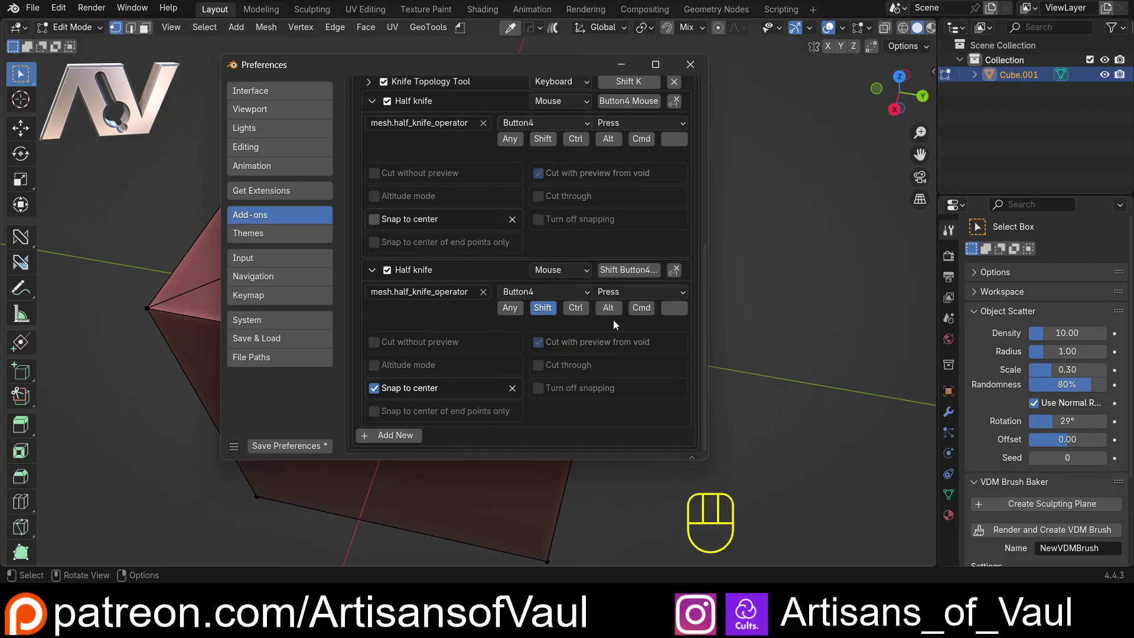
left_click(622, 63)
Place a center-snapped Half Knife point on a vertical edge of the cube's uncut side face using the Shift mouse shortcut
middle_click_drag(346, 491, 414, 331)
middle_click_drag(436, 269, 405, 320, "shift")
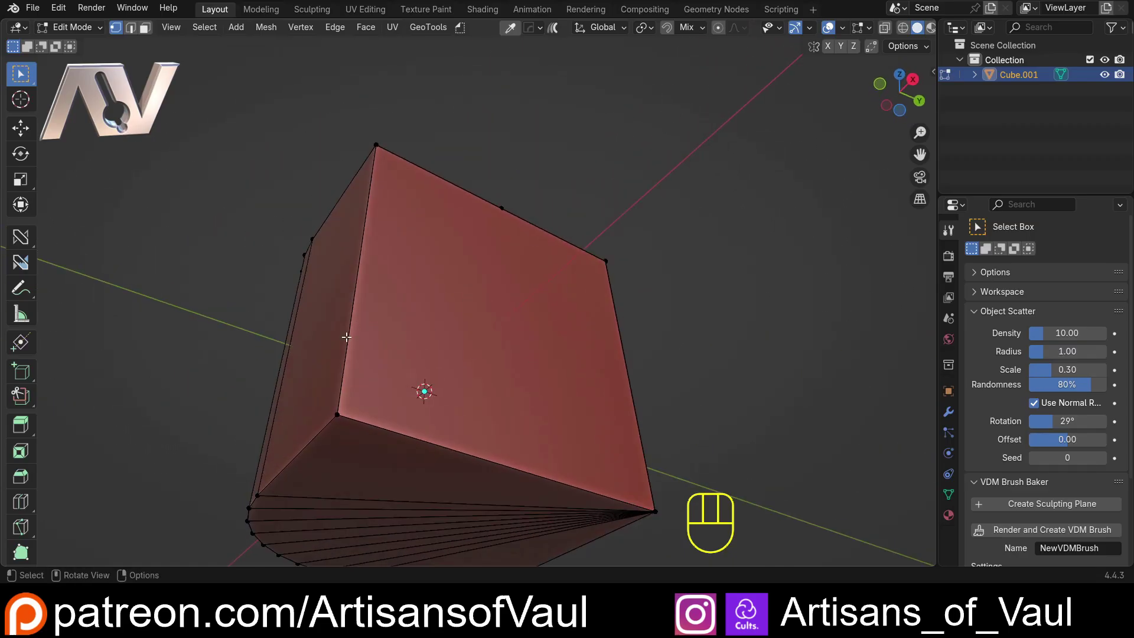
key("shift")
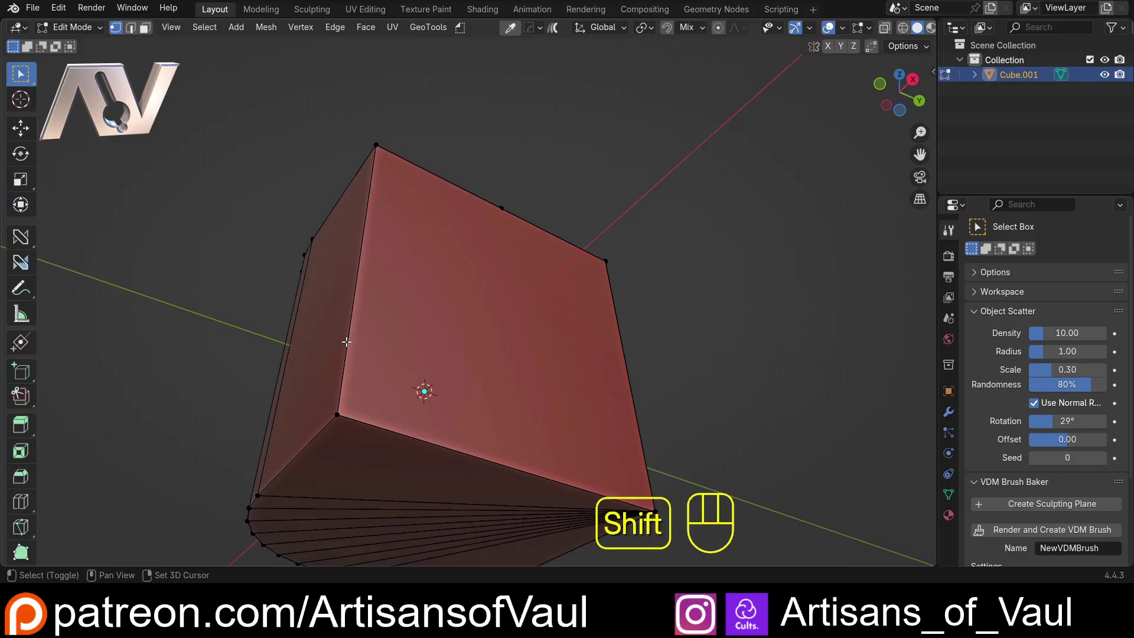
left_click(347, 341, "shift")
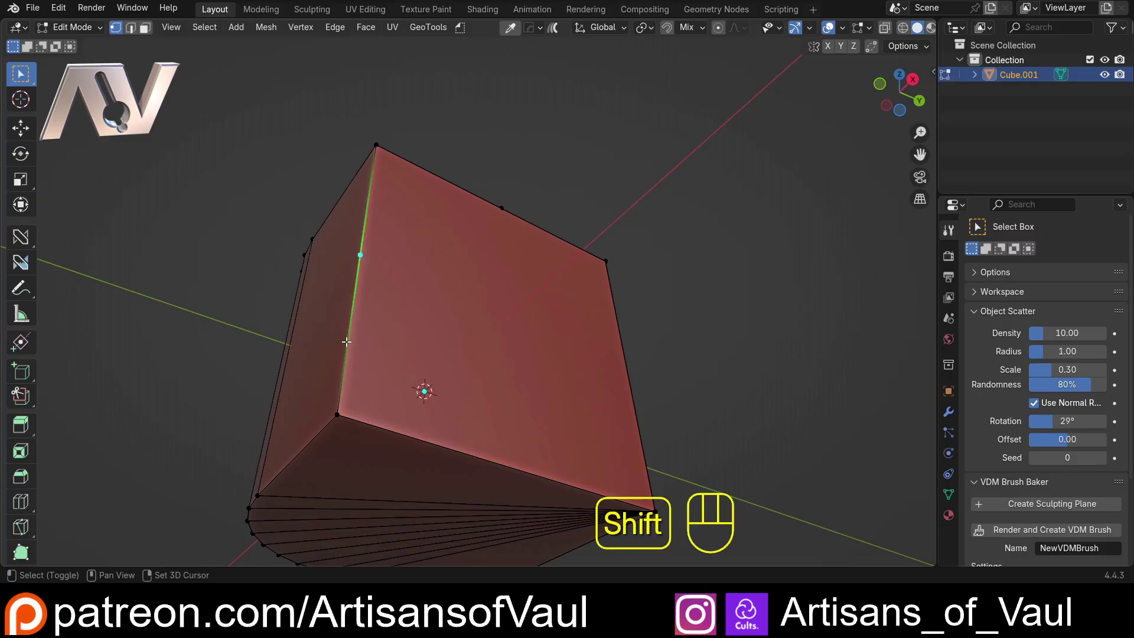
Cut from the edge's midpoint vertex to the side face's opposite bottom corner, undoing the first attempt
left_click(655, 508)
key("ctrl+z")
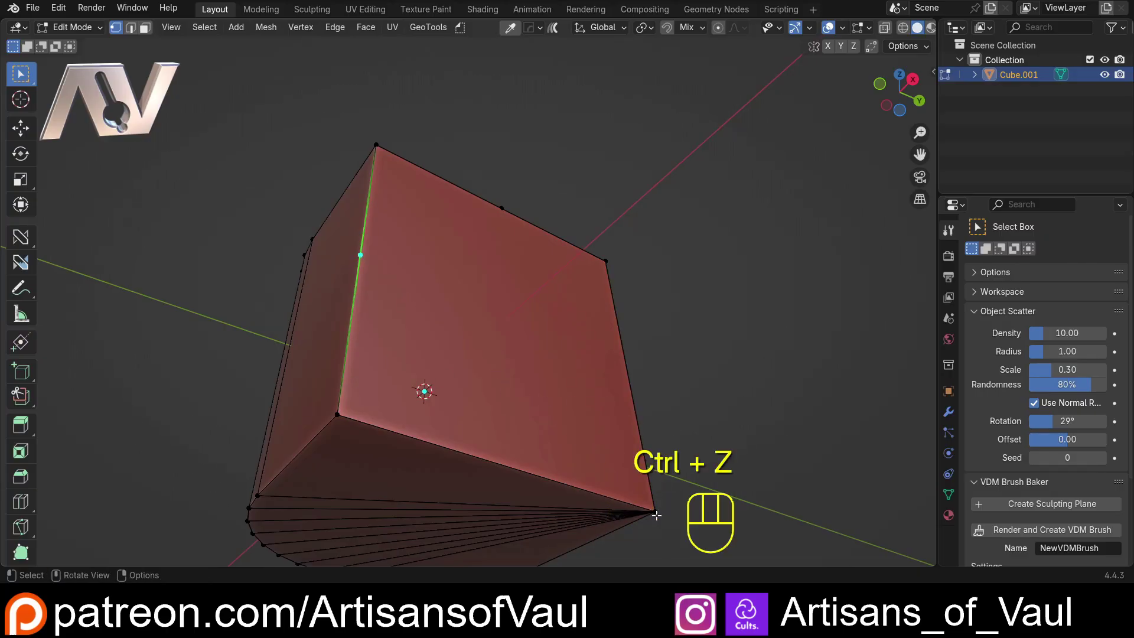
left_click(655, 511)
middle_click_drag(691, 376, 454, 300)
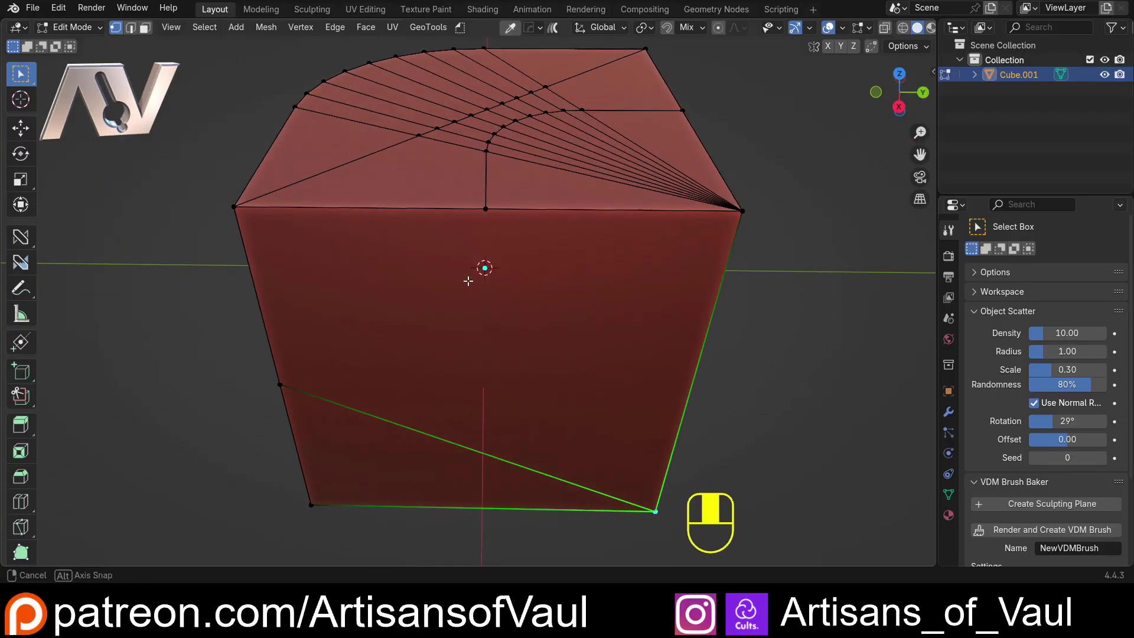
Select the vertical edge's midpoint vertex and cut from it to the midpoint vertex on the side face's top edge
left_click(283, 392)
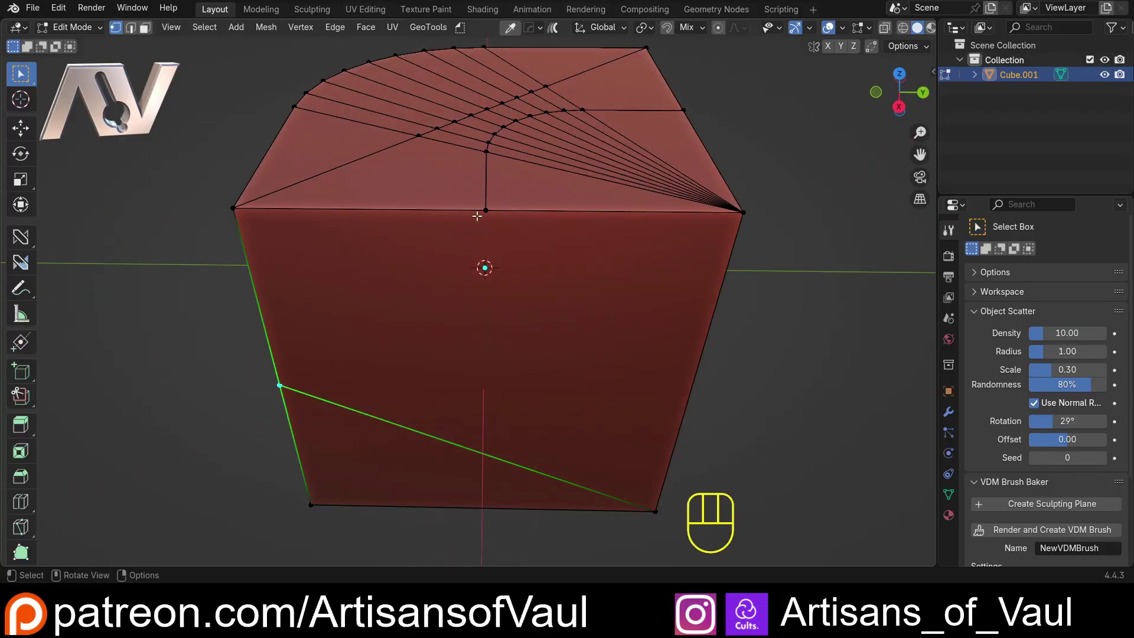
left_click(483, 212)
middle_click_drag(445, 372, 599, 321)
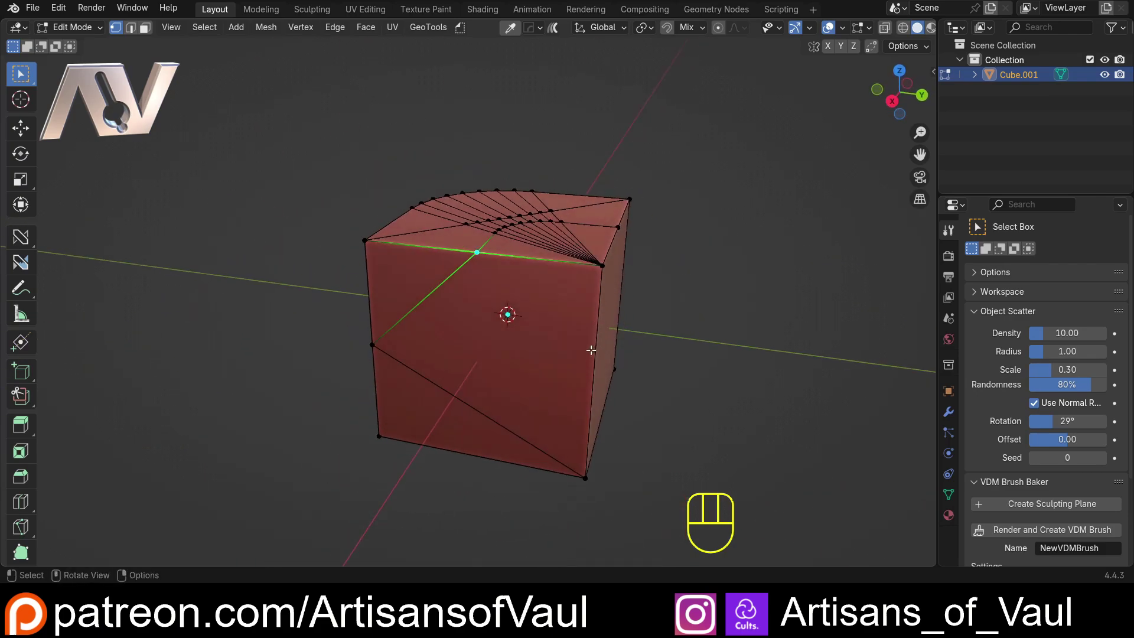
Continue with center-snapped cuts to the middle of the opposite vertical edge and on to the middle of the diagonal cut
left_click(598, 352, "shift")
middle_click_drag(646, 385, 417, 311)
left_click(489, 438)
scroll(535, 379, "up", 3)
middle_click_drag(520, 305, 516, 314)
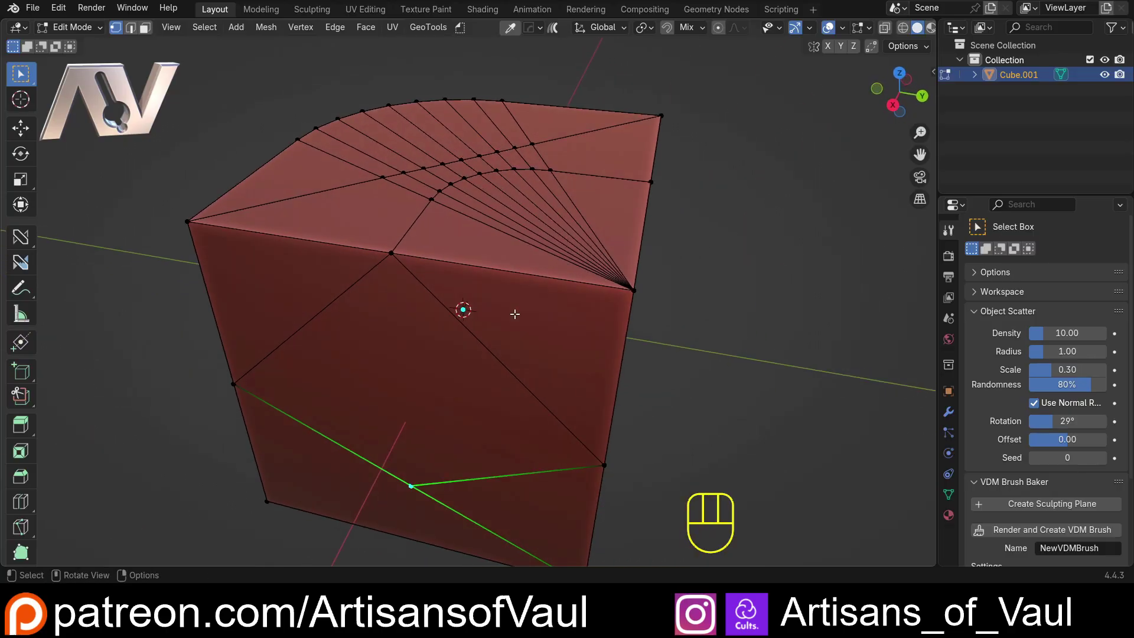
Examine the finished cuts on the cube's top and side faces from several angles
scroll(517, 293, "down", 2)
middle_click_drag(502, 273, 413, 270)
middle_click_drag(539, 293, 438, 277, "shift")
scroll(491, 294, "down", 2)
scroll(491, 293, "down", 1)
middle_click_drag(403, 213, 520, 270)
scroll(453, 360, "up", 4)
scroll(431, 335, "down", 2)
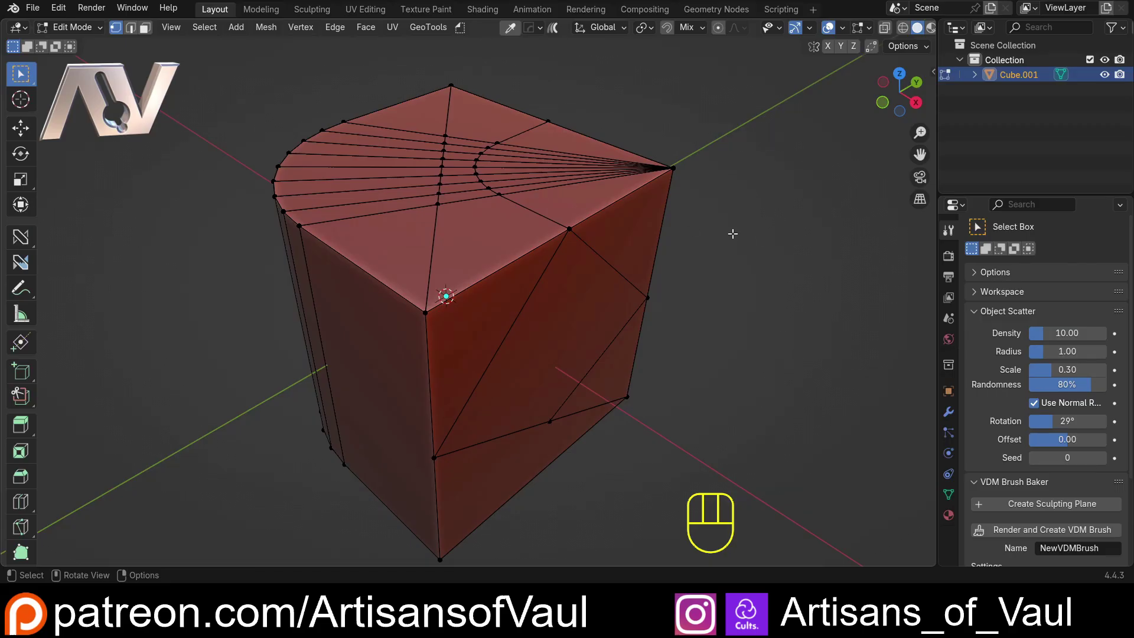
In the front view, try an angle-constrained Half Knife cut from the flat face's outer vertical edge midpoint, and cancel it
middle_click_drag(392, 476, 563, 276)
middle_click_drag(501, 356, 565, 358, "shift")
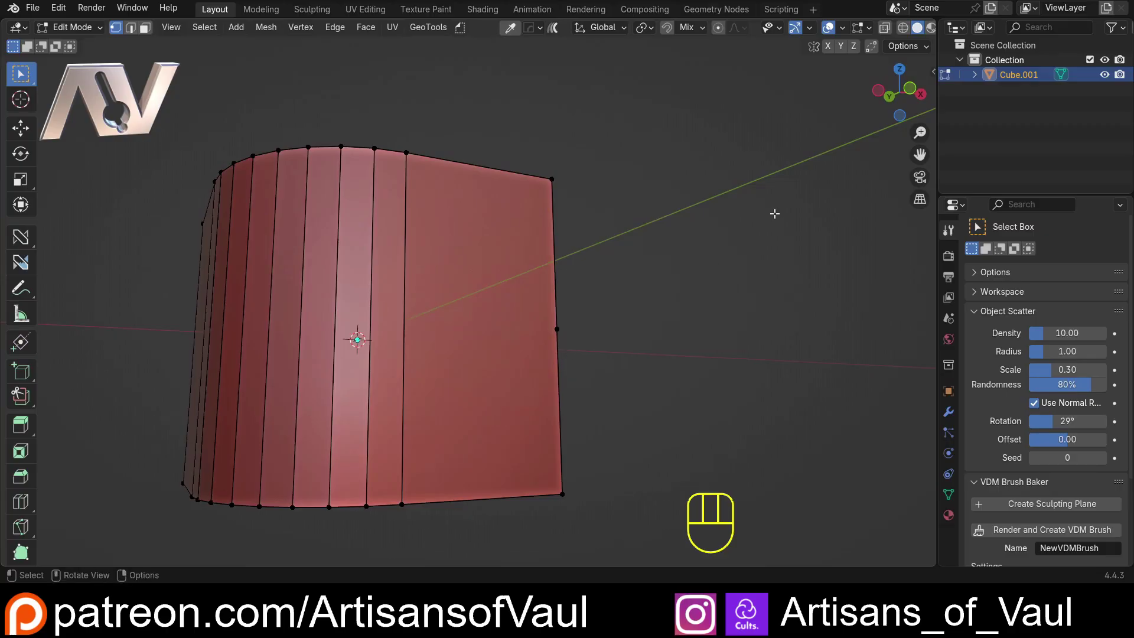
left_click(911, 89)
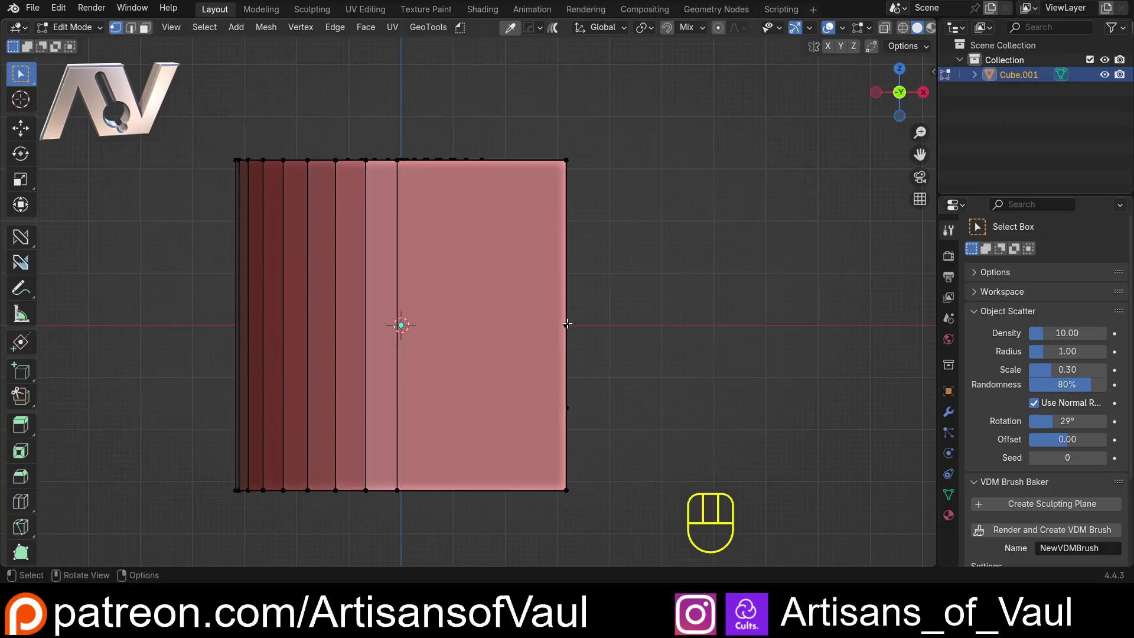
key("k")
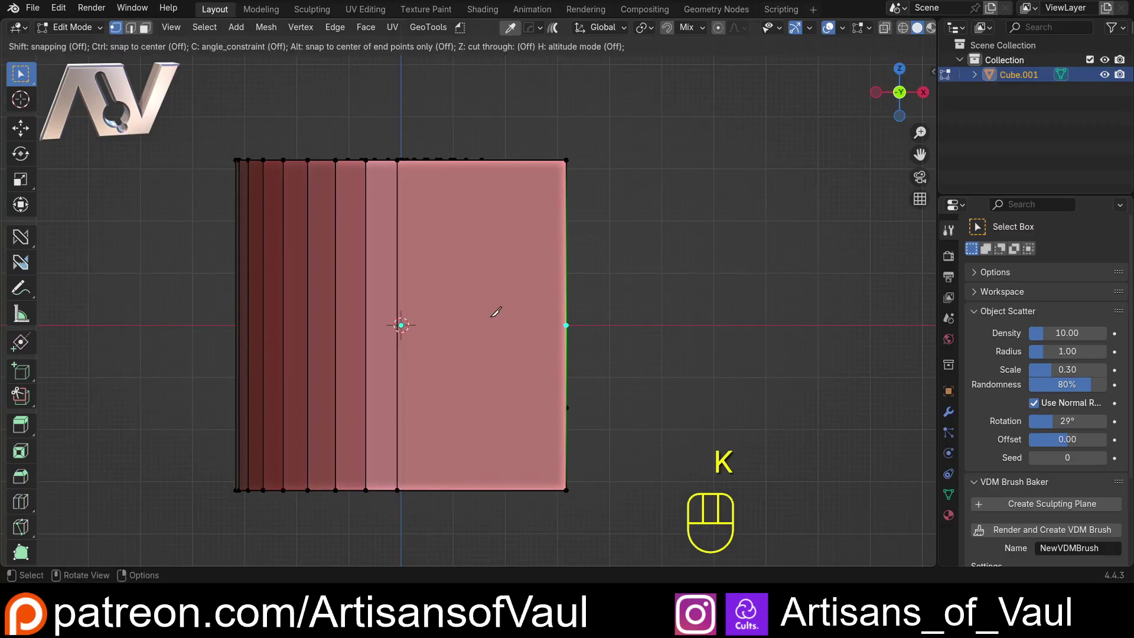
left_click(566, 325)
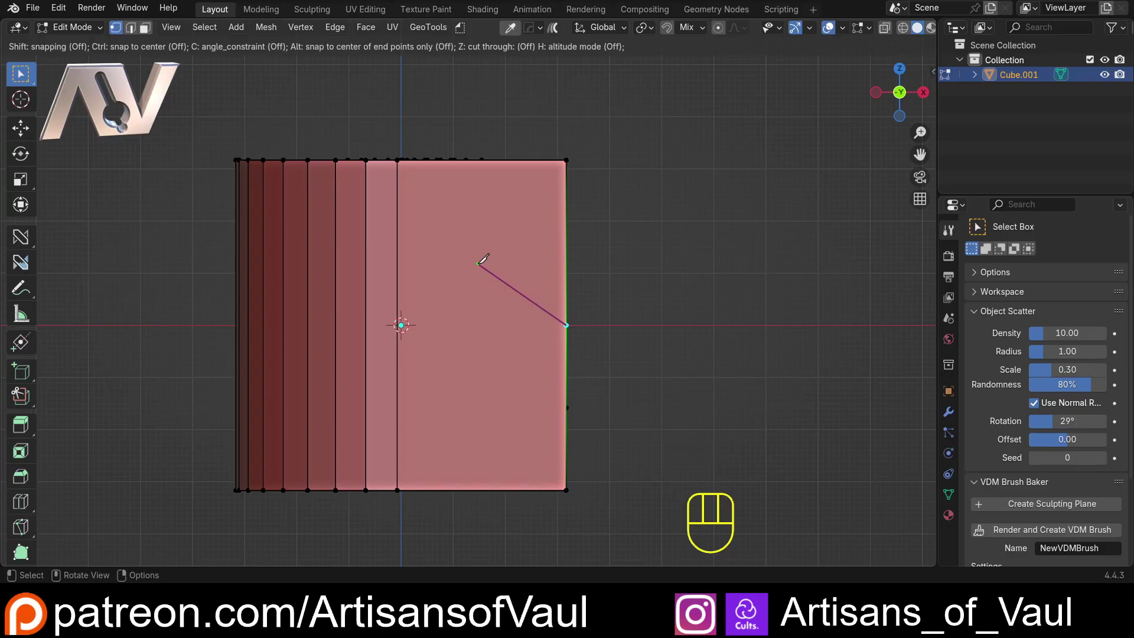
key("c")
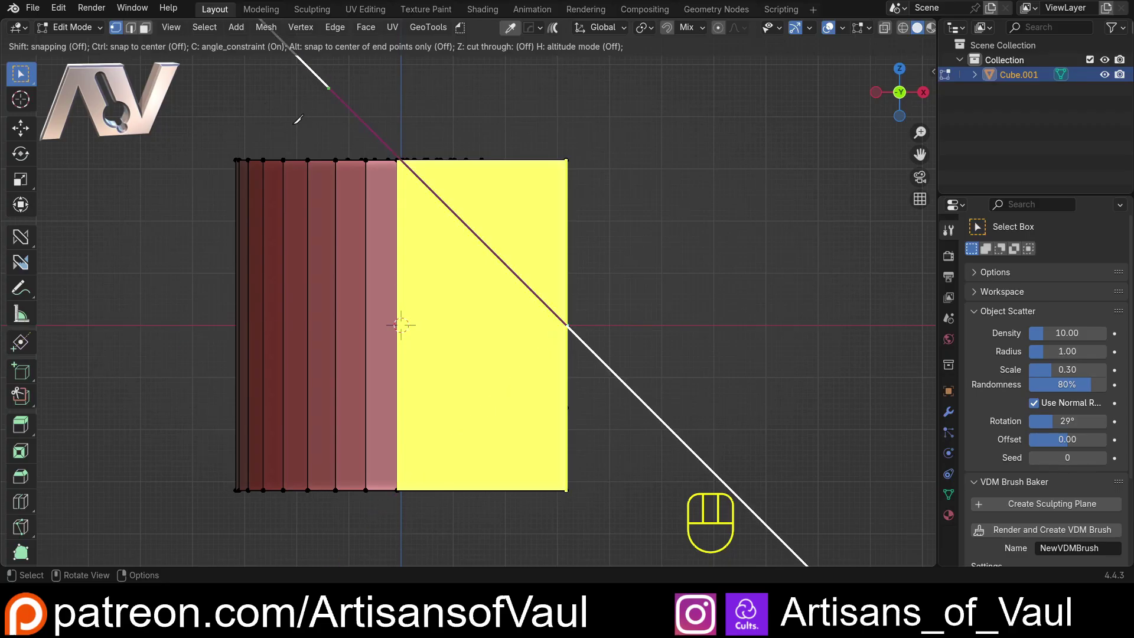
key("c")
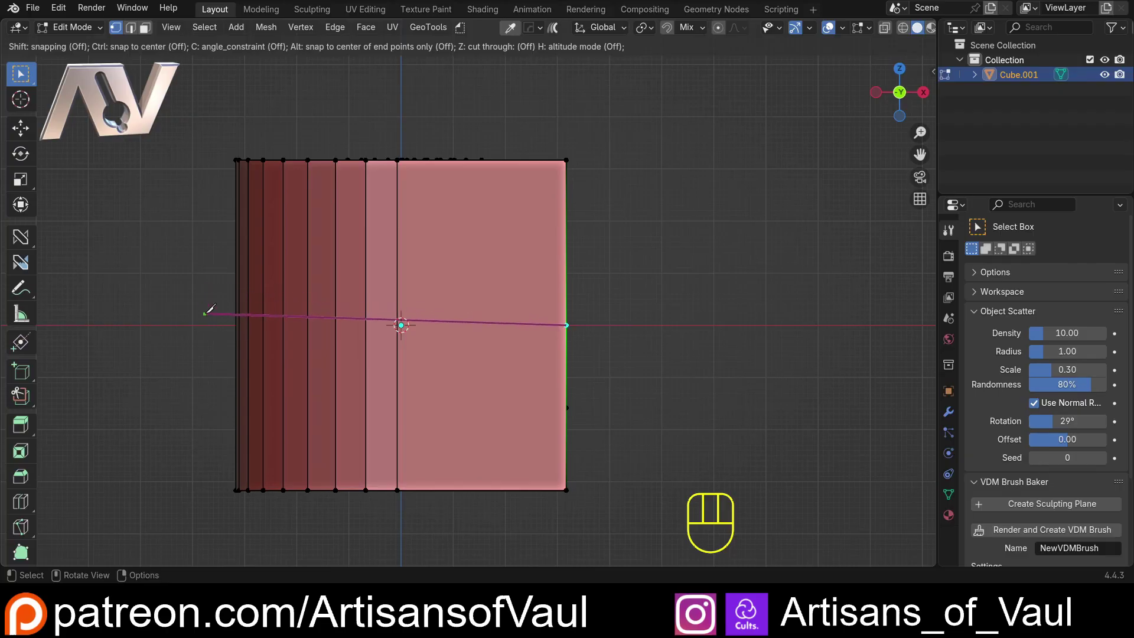
key("Escape")
middle_click_drag(230, 245, 323, 288)
scroll(323, 288, "up", 1)
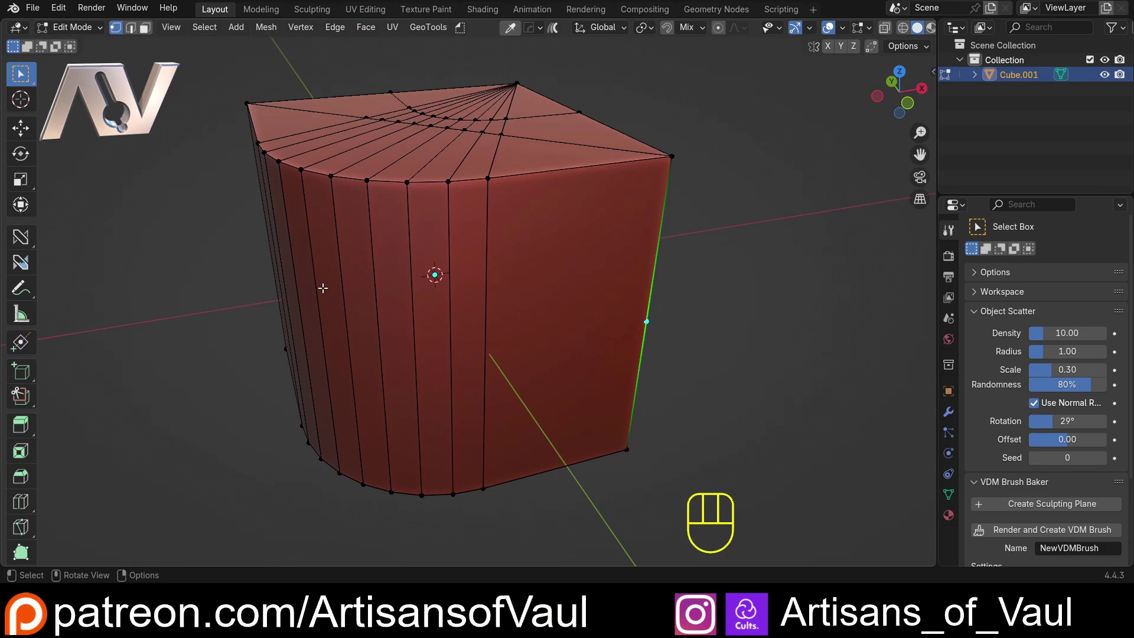